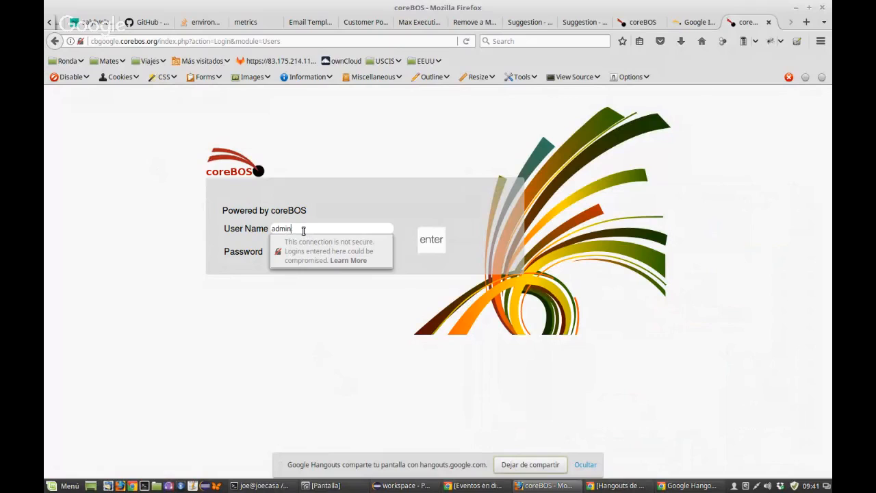
# Step: Log in to coreBOS as admin with the account password and open the Google Integration guide
pyautogui.press('Tab')
pyautogui.write('admin')
pyautogui.press('Return')
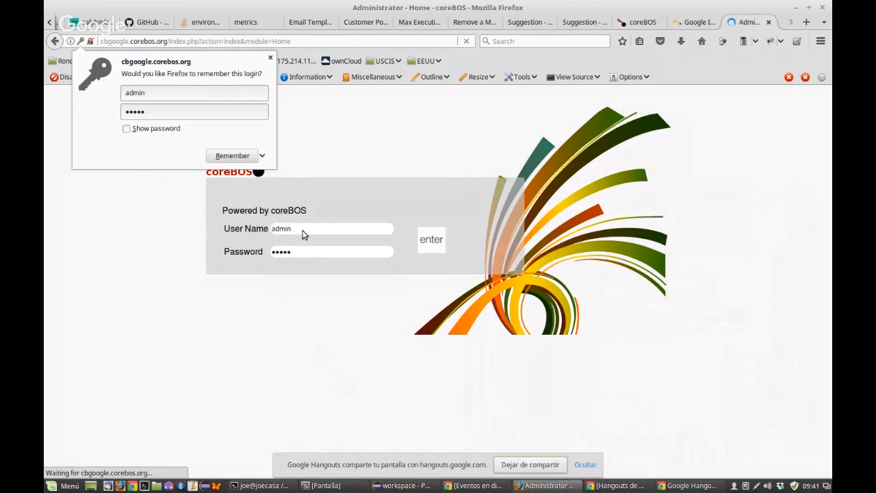
pyautogui.click(271, 59)
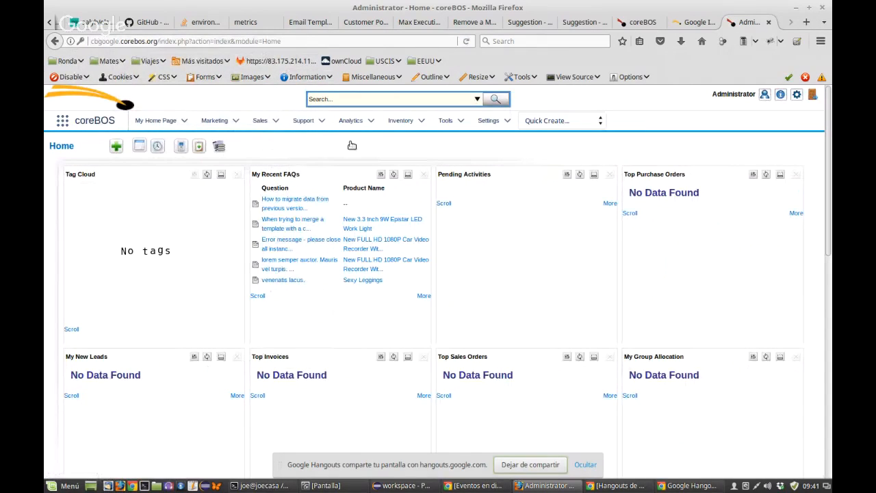
pyautogui.click(686, 26)
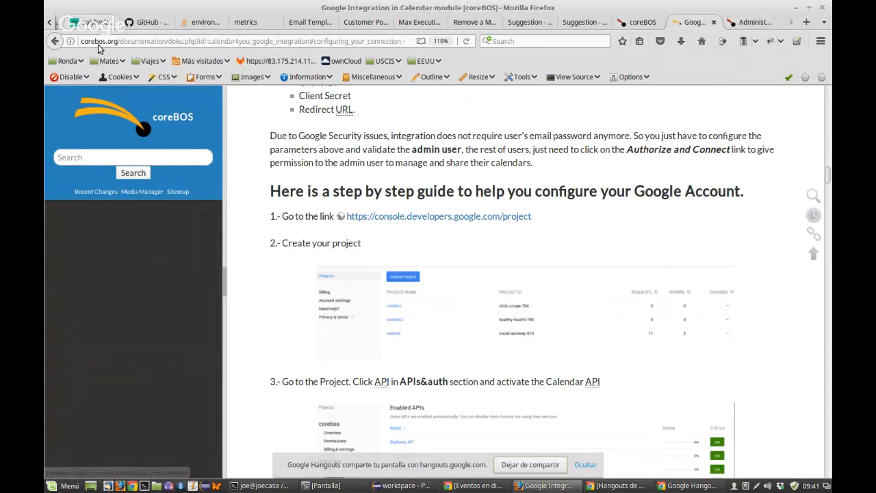
# Step: Open the guide's console.developers.google.com link in a new tab and switch to it
pyautogui.click(87, 157)
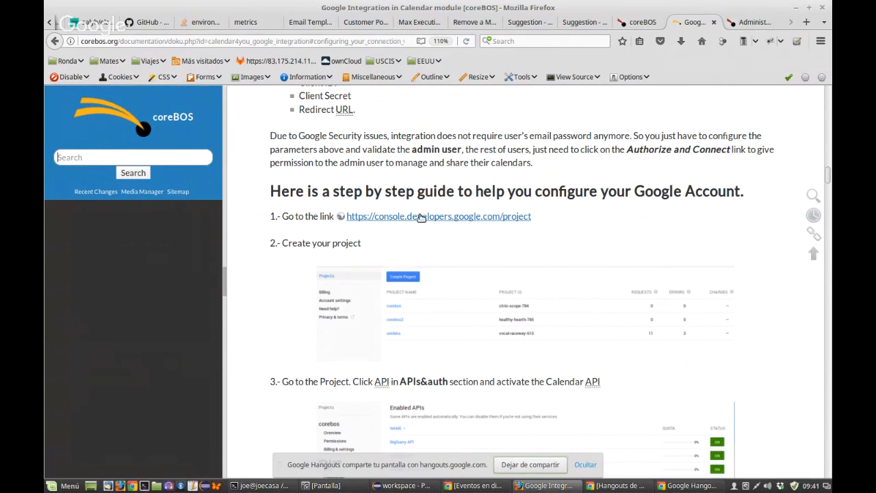
pyautogui.scroll(1, 421, 217)
pyautogui.scroll(-2, 421, 217)
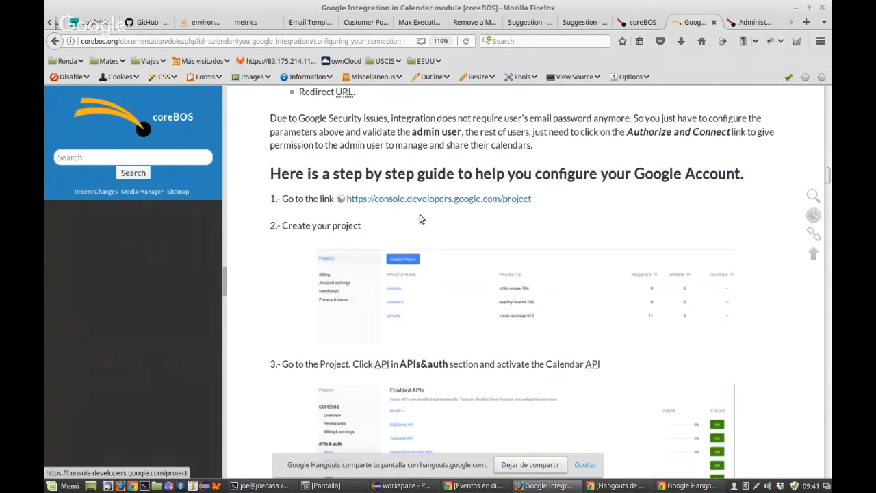
pyautogui.scroll(-3, 421, 218)
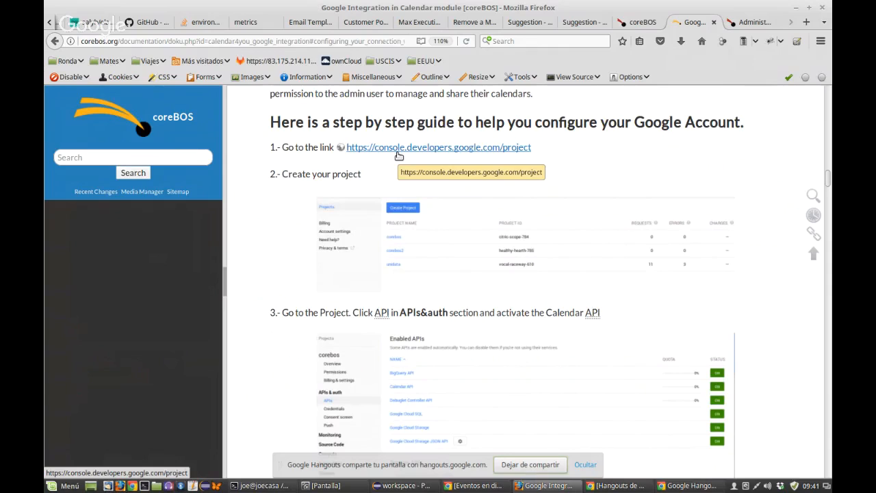
pyautogui.middleClick(411, 152)
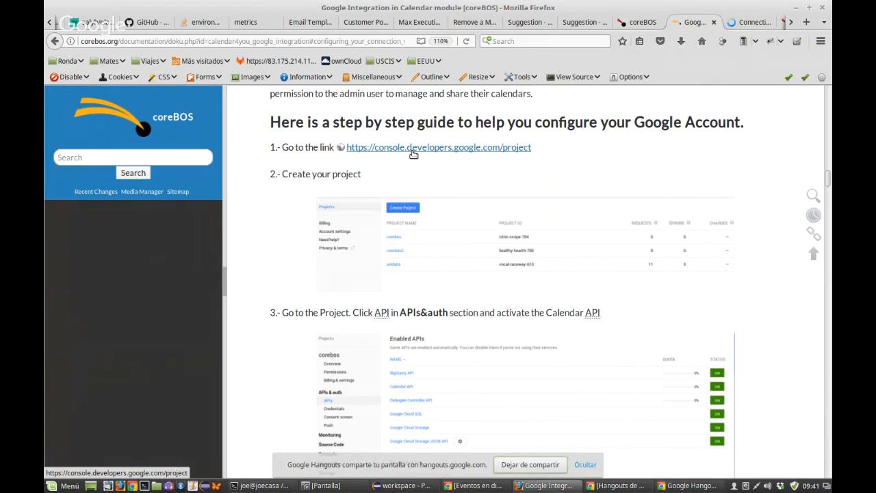
pyautogui.hotkey('ctrl', 'Tab')
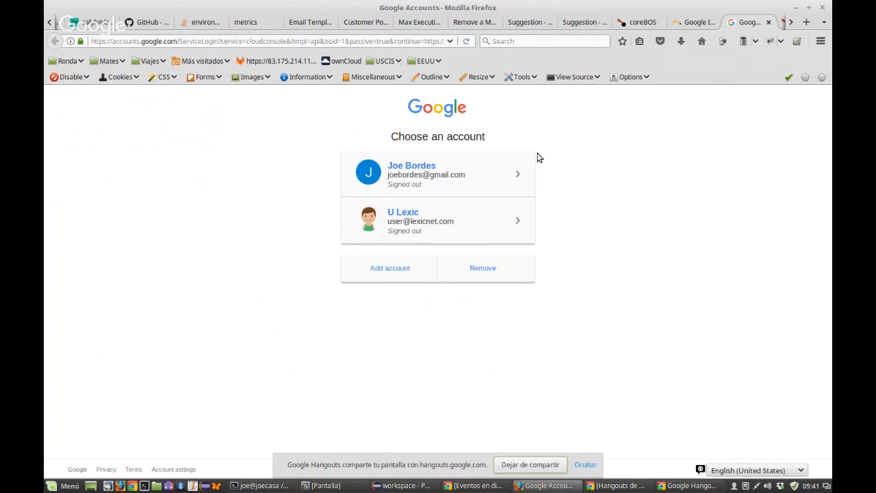
# Step: Sign in with a different Google account using its saved e-mail and password
pyautogui.click(396, 269)
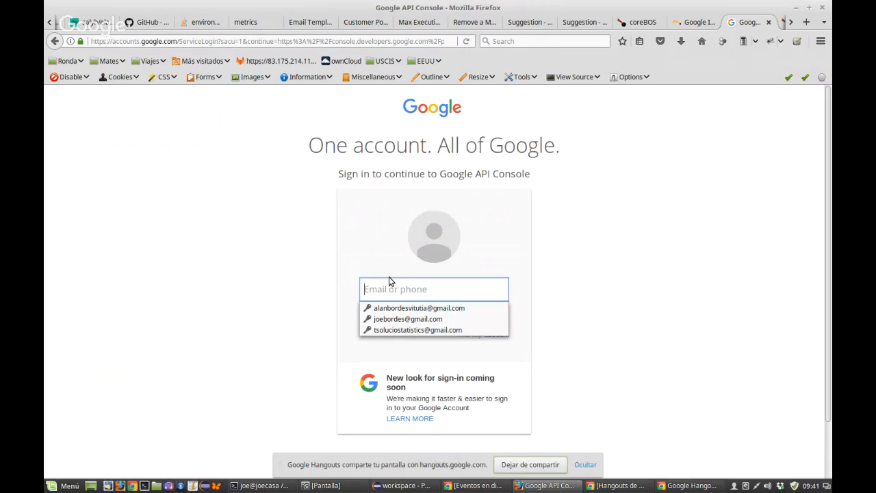
pyautogui.click(405, 329)
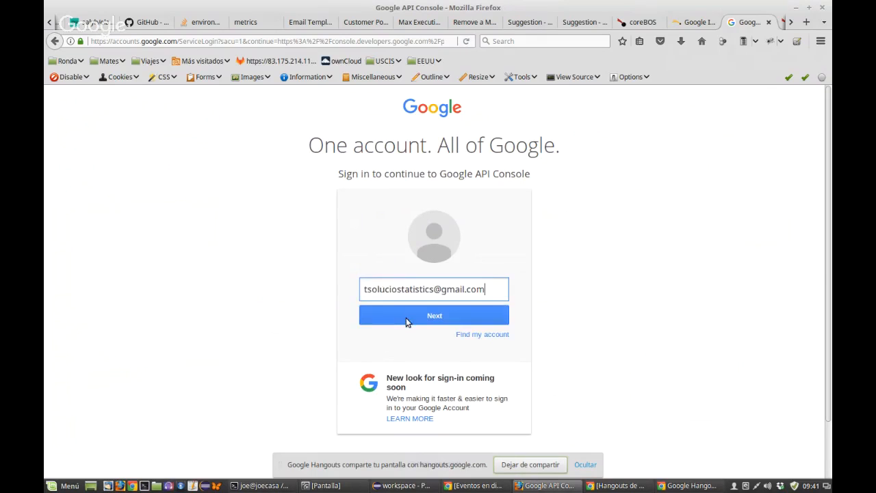
pyautogui.click(406, 319)
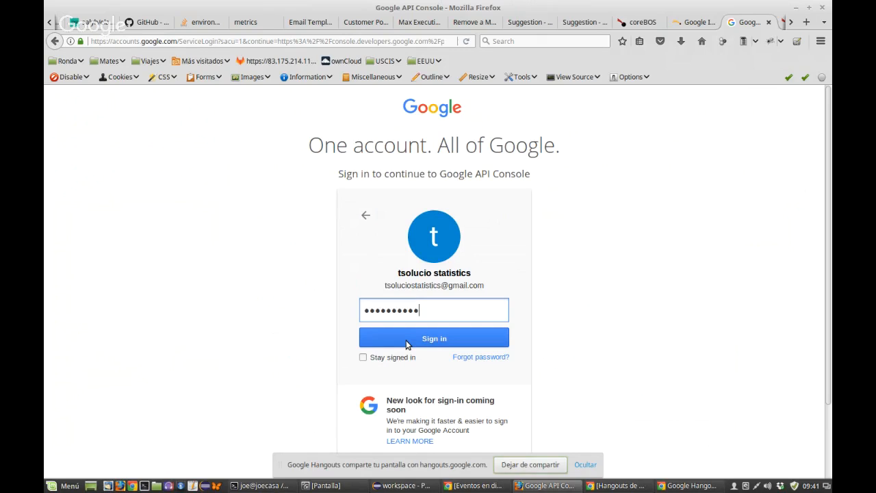
pyautogui.click(406, 339)
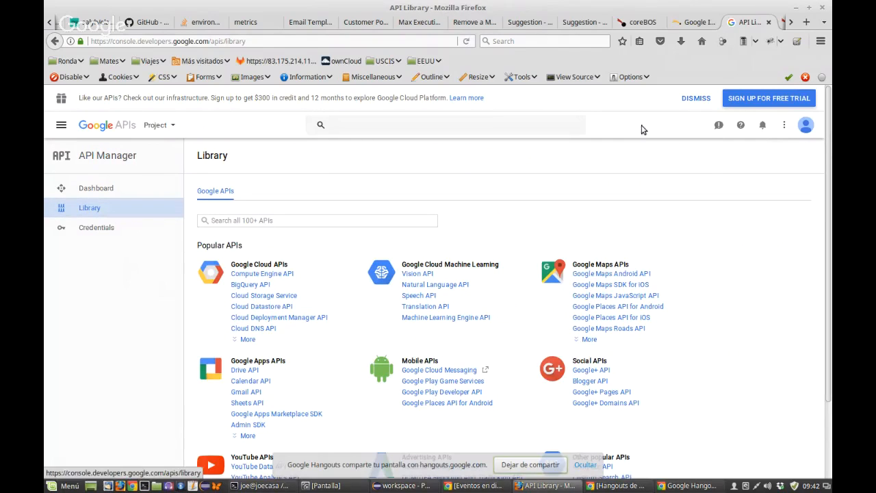
# Step: Check the wiki's createproj.png screenshot full size, then go back to the guide
pyautogui.click(697, 26)
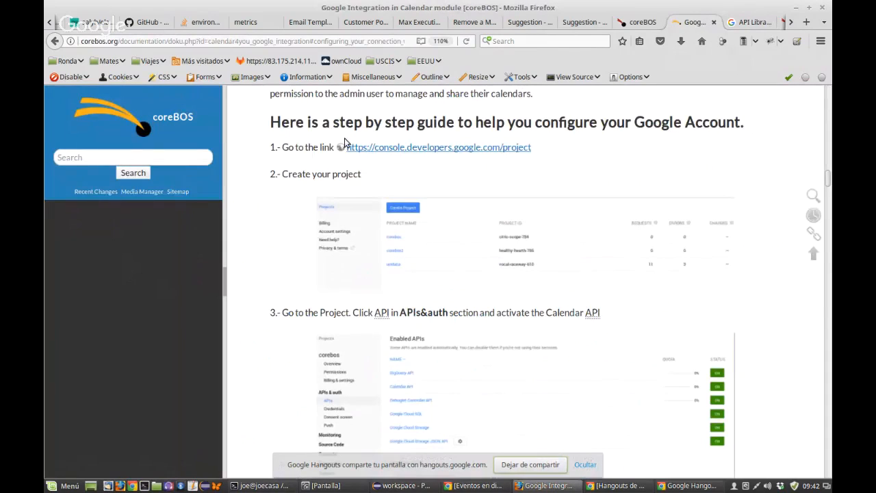
pyautogui.click(487, 255)
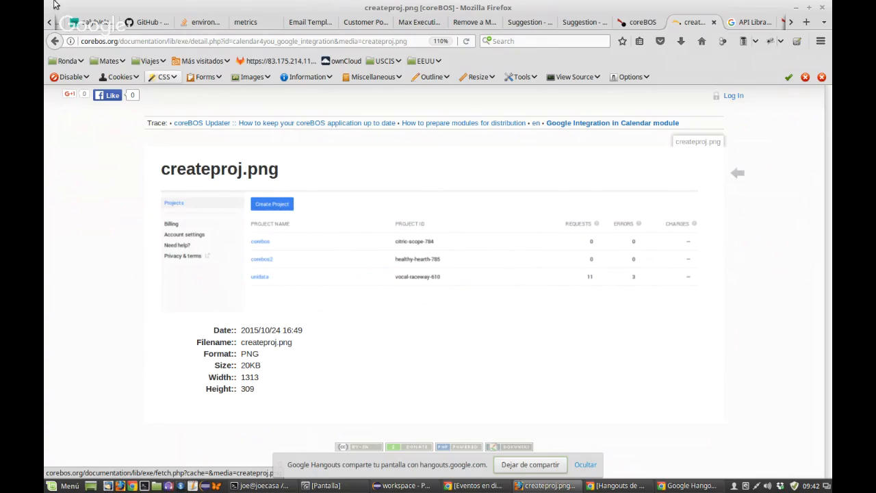
pyautogui.hotkey('alt', 'Left')
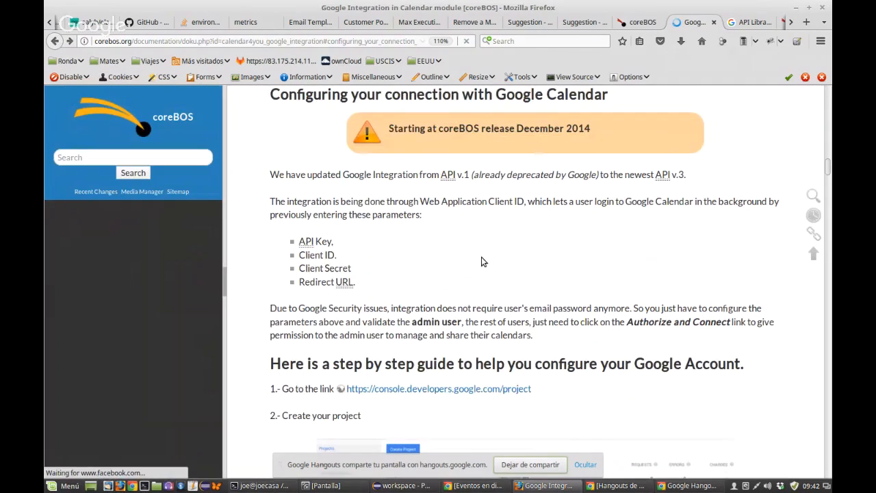
pyautogui.scroll(-5, 437, 257)
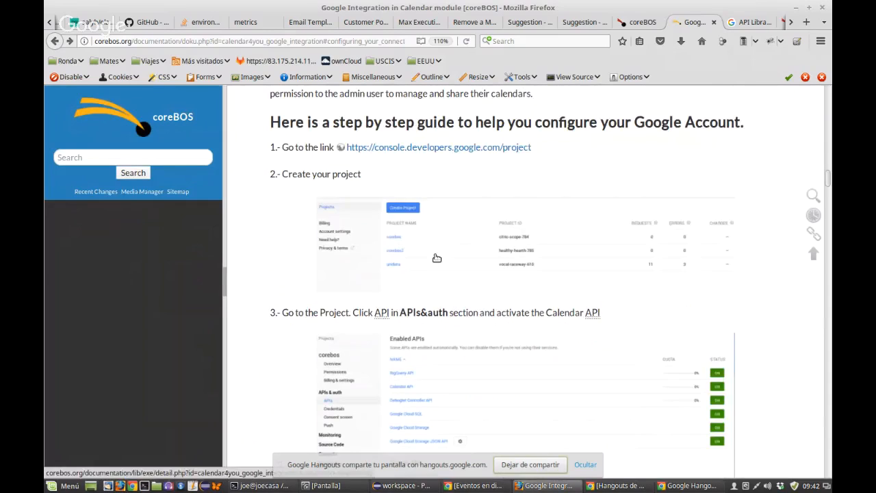
# Step: Dismiss the free-trial banner in API Library and go to Credentials
pyautogui.click(737, 26)
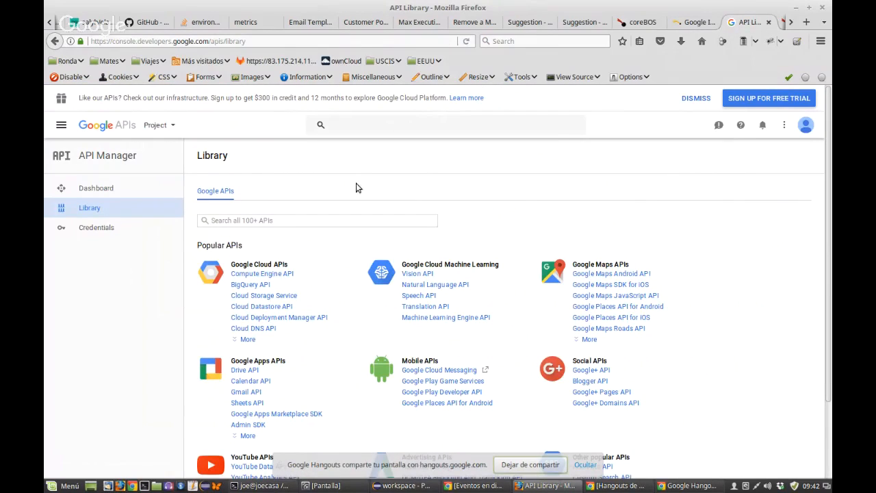
pyautogui.click(694, 101)
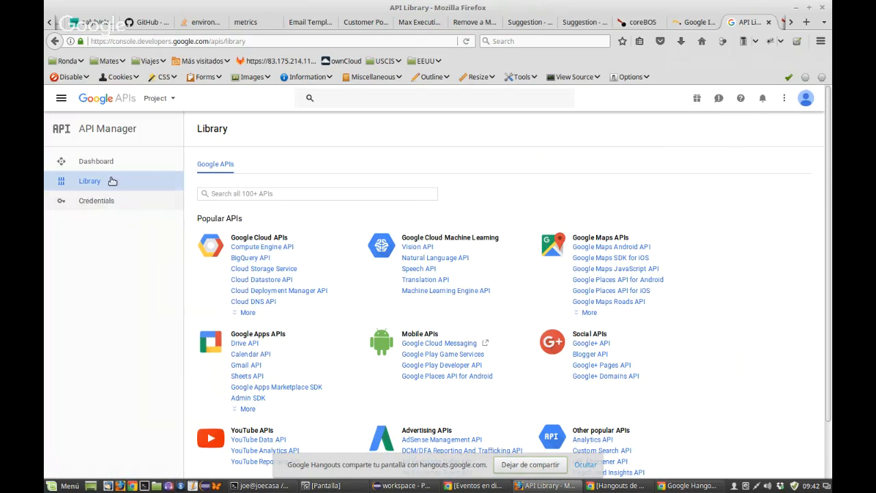
pyautogui.click(107, 205)
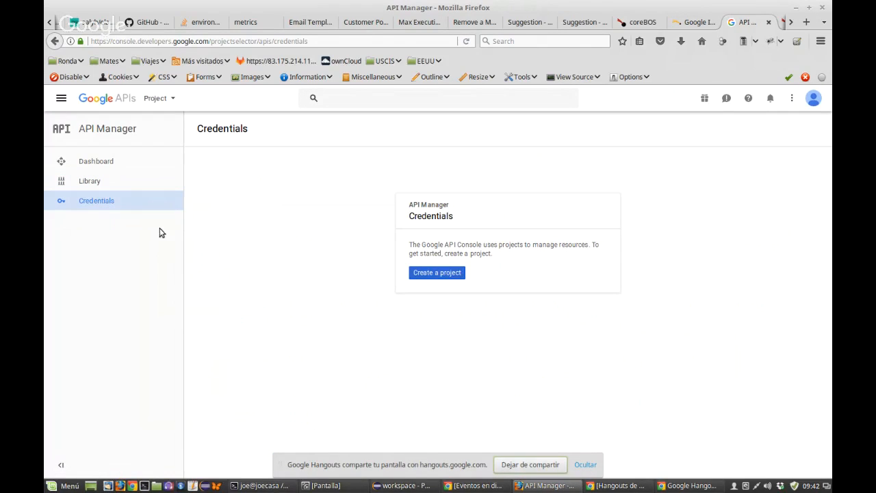
# Step: Create project coreBOSGCalendar with email updates set to No and terms accepted
pyautogui.click(433, 275)
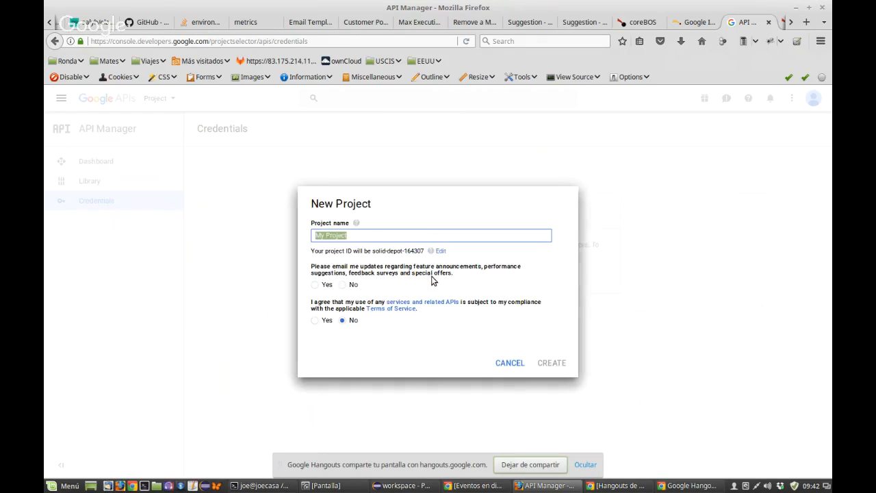
pyautogui.write('coreBO')
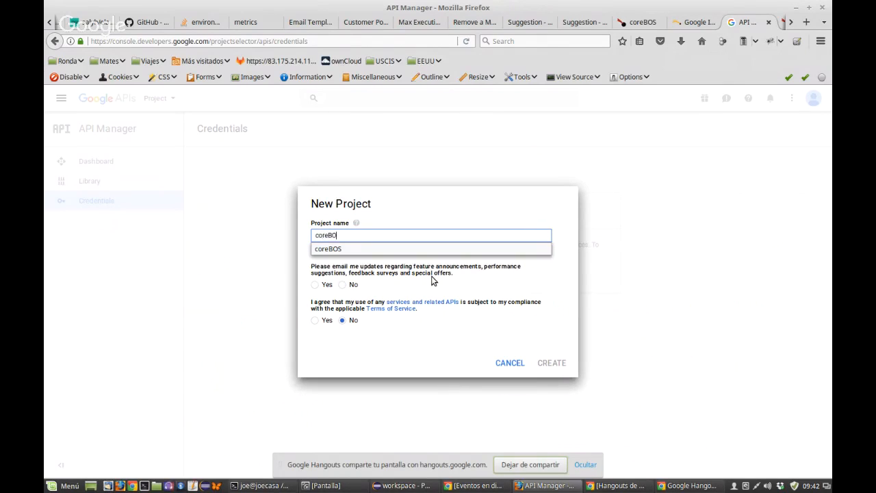
pyautogui.write('SG')
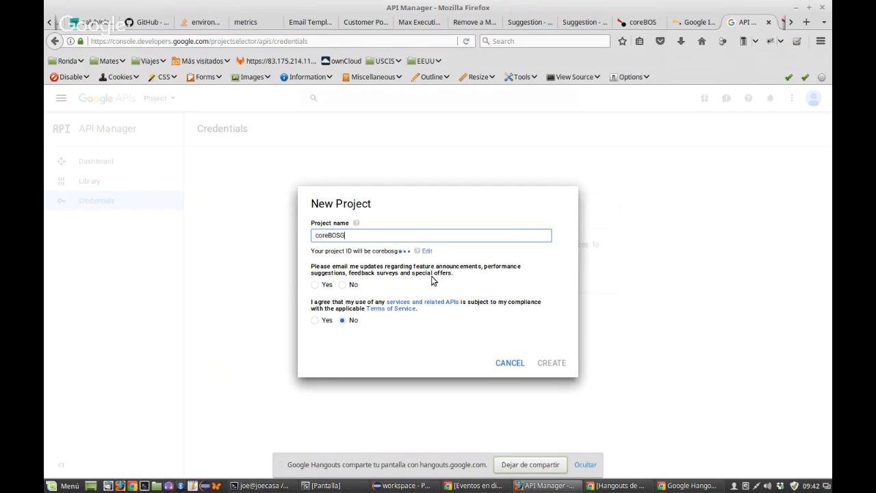
pyautogui.write('Calendar')
pyautogui.click(314, 285)
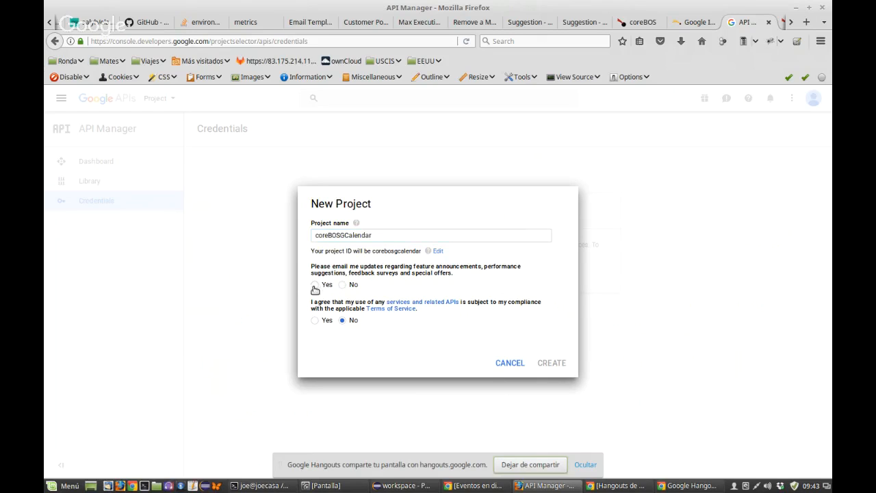
pyautogui.click(342, 285)
pyautogui.click(315, 320)
pyautogui.click(545, 366)
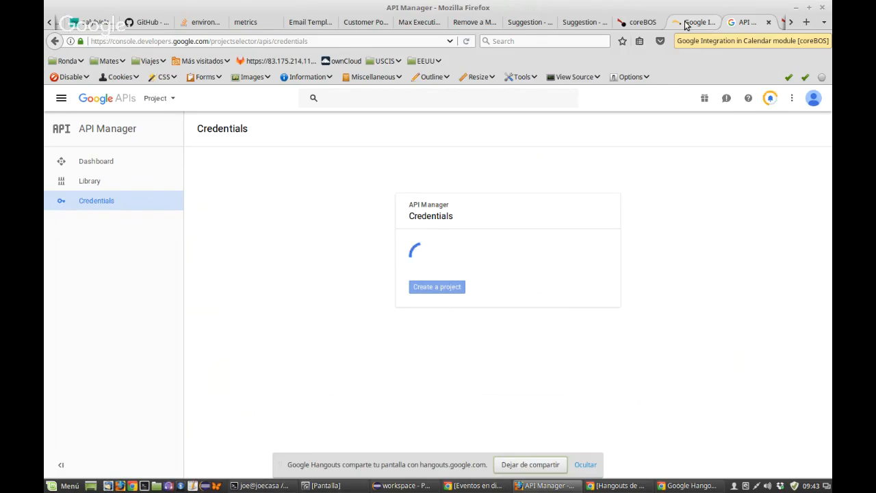
pyautogui.click(687, 25)
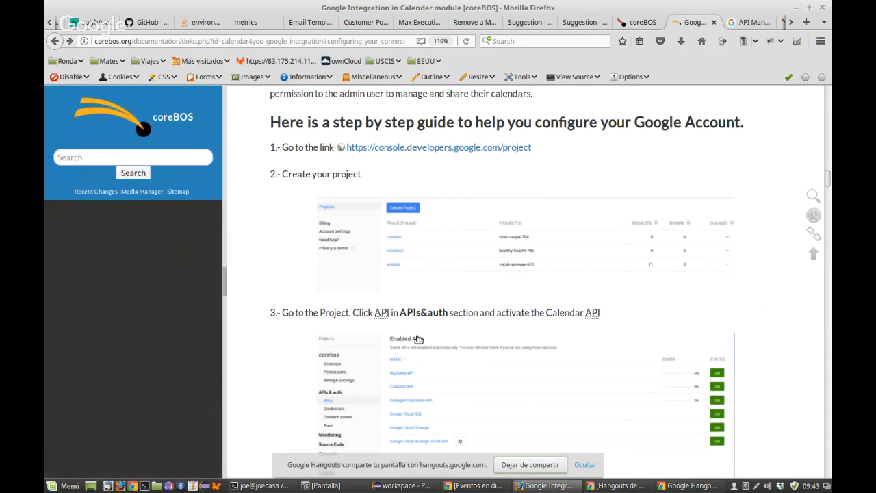
# Step: Scroll the guide to step 4, then list credential types for coreBOSGCalendar
pyautogui.scroll(-1, 418, 340)
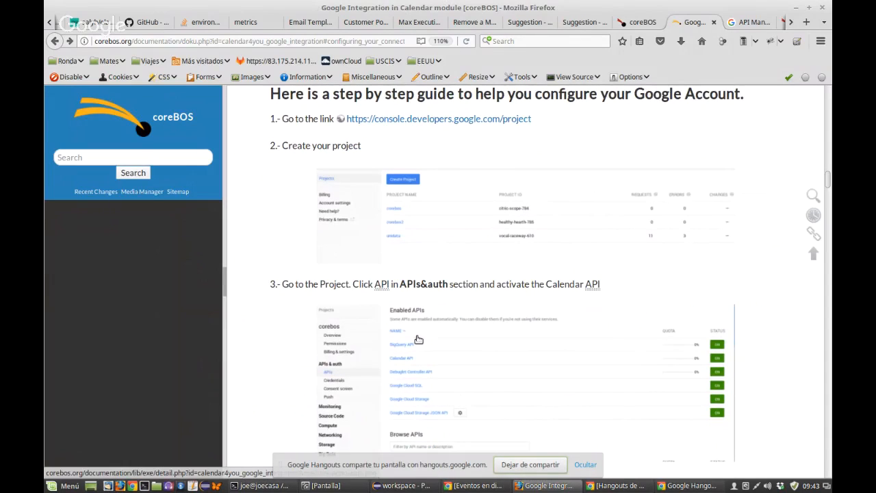
pyautogui.scroll(-2, 418, 340)
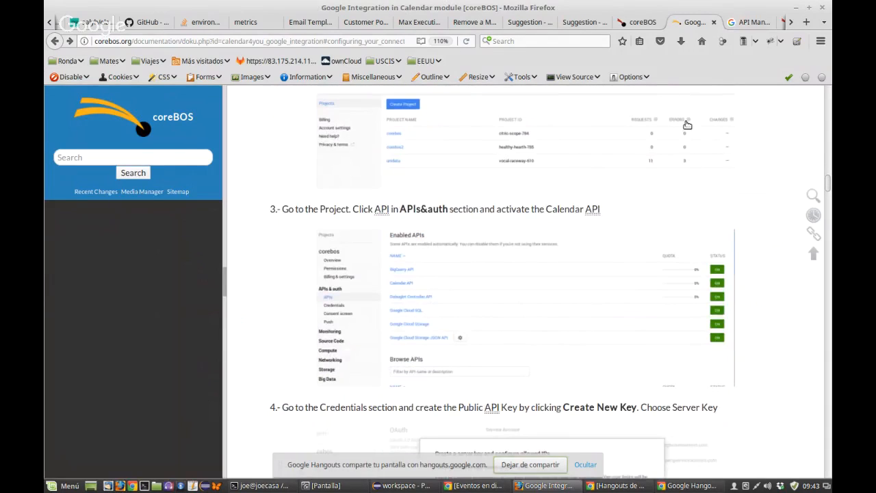
pyautogui.click(741, 23)
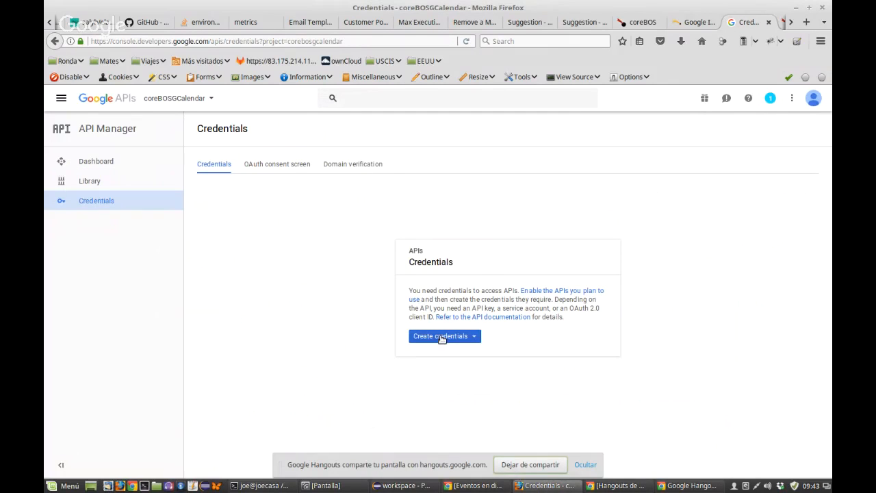
pyautogui.click(441, 338)
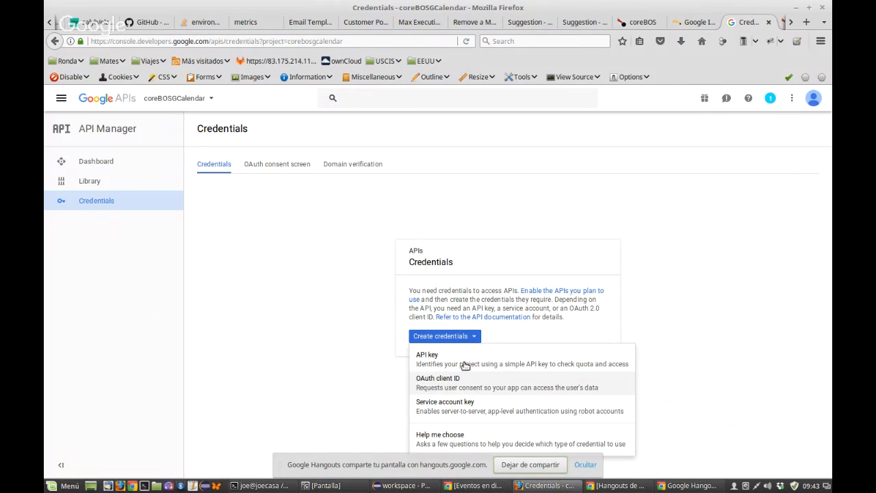
# Step: Read the guide's step 5 on the OAuth client ID, then return to the Credentials page
pyautogui.click(694, 23)
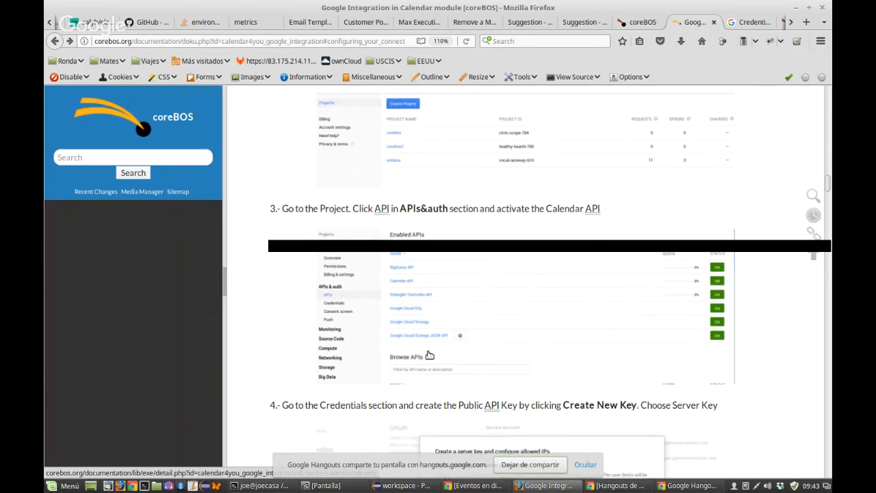
pyautogui.scroll(-2, 429, 354)
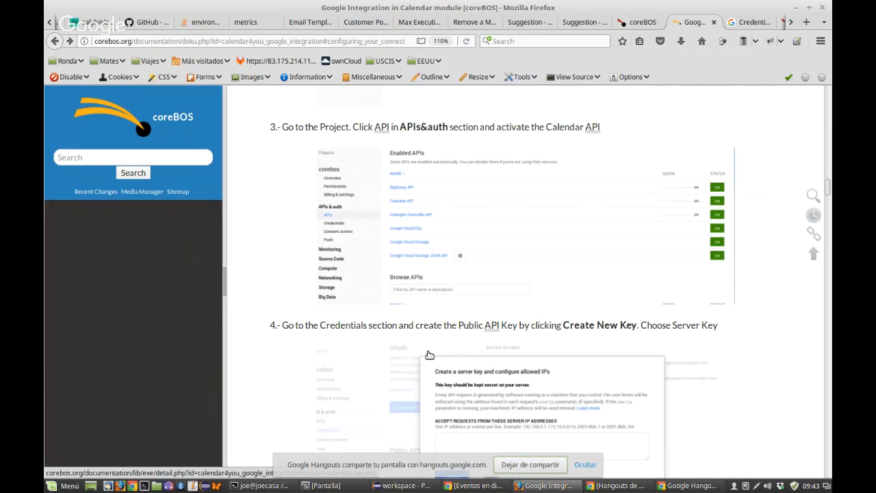
pyautogui.scroll(-2, 429, 355)
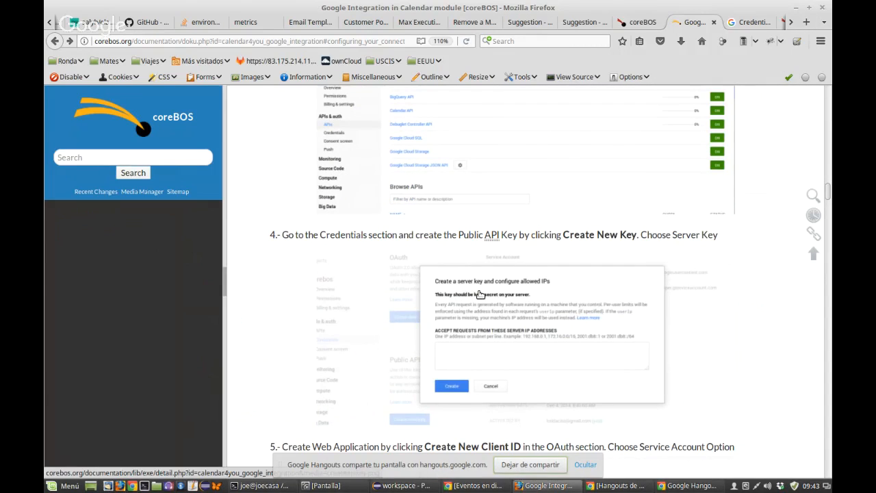
pyautogui.scroll(-1, 481, 294)
pyautogui.scroll(-2, 303, 348)
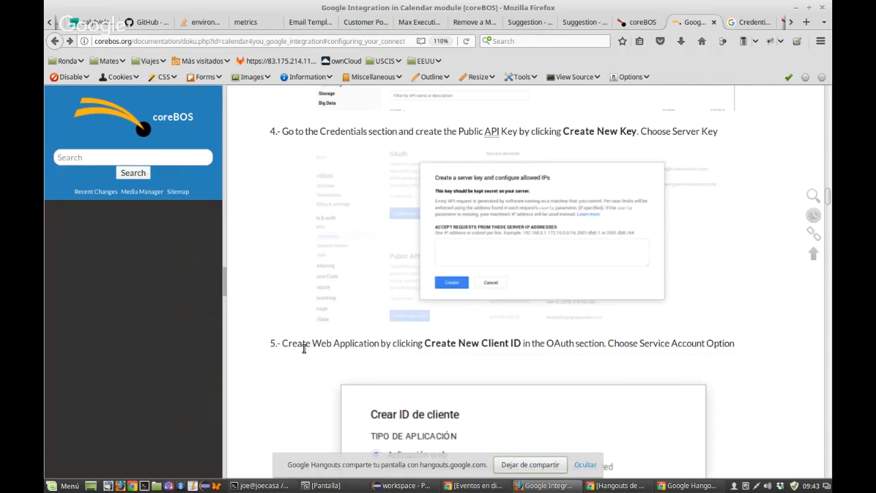
pyautogui.scroll(-3, 304, 347)
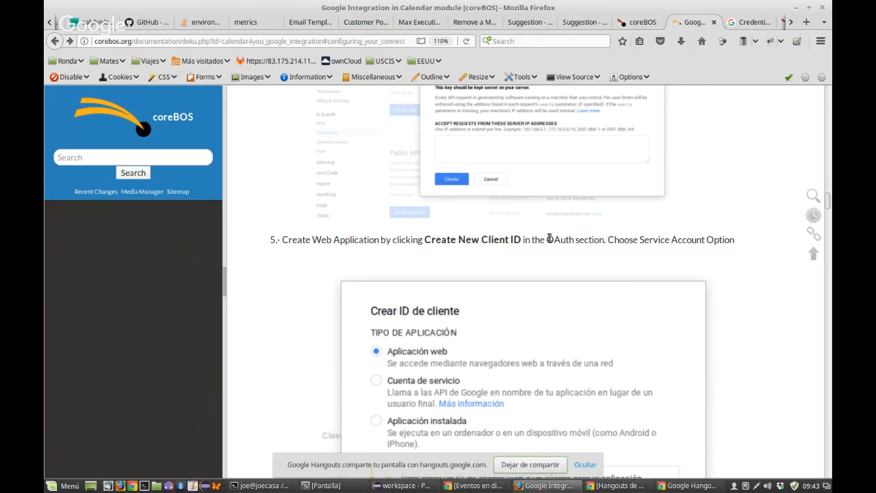
pyautogui.doubleClick(554, 239)
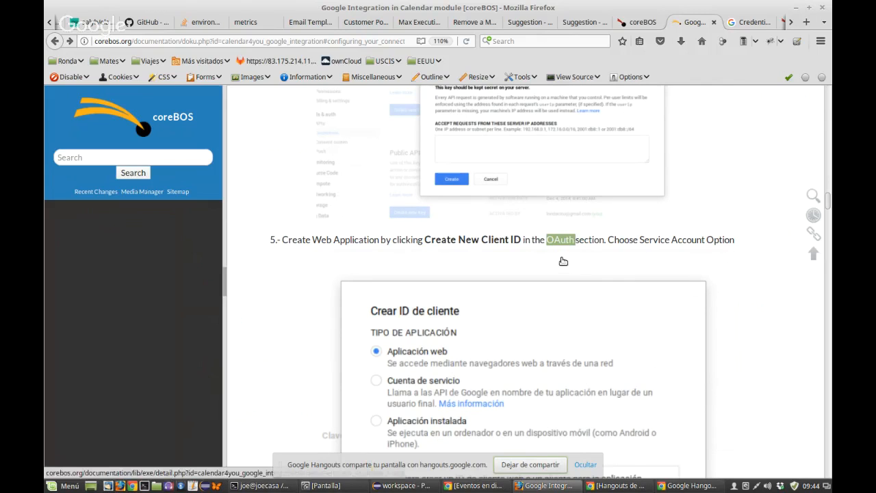
pyautogui.scroll(1, 563, 261)
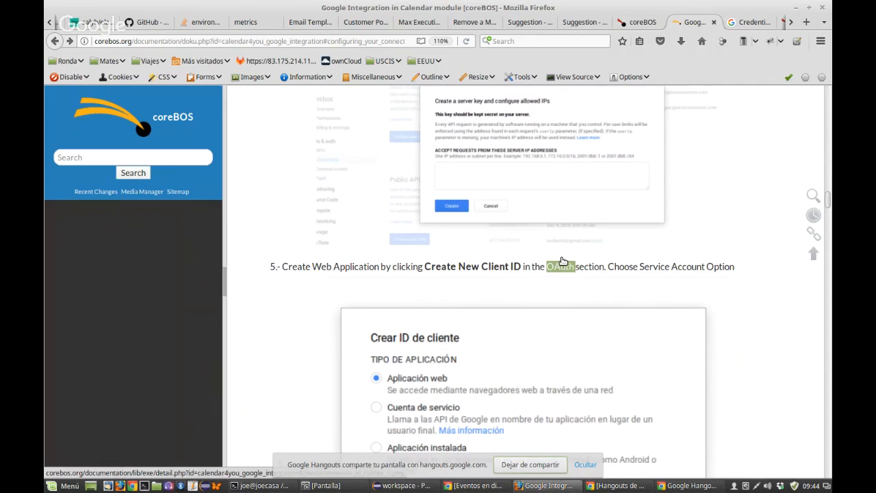
pyautogui.scroll(9, 561, 261)
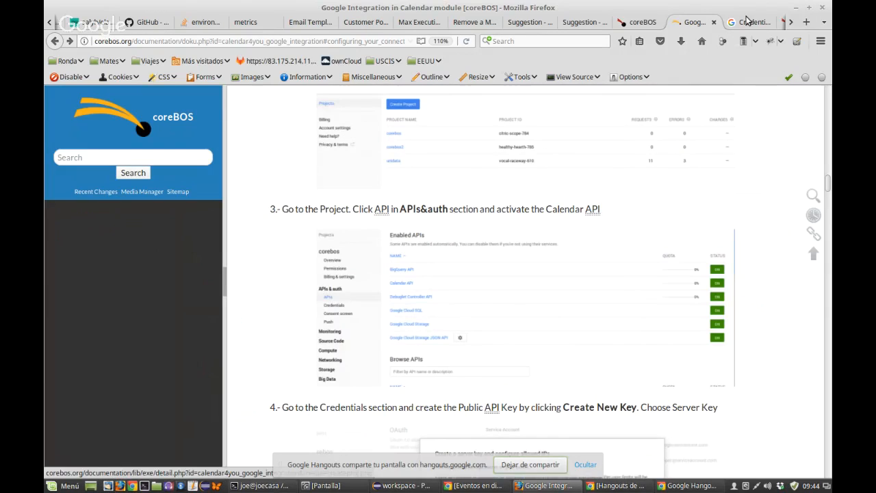
pyautogui.click(747, 21)
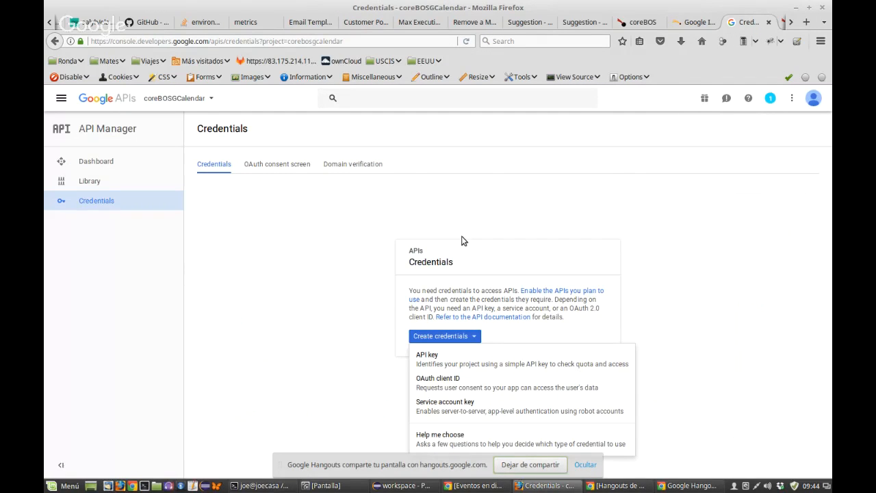
# Step: Choose OAuth client ID, open the consent screen, and enter the product name coreBOSGCalendar
pyautogui.click(445, 386)
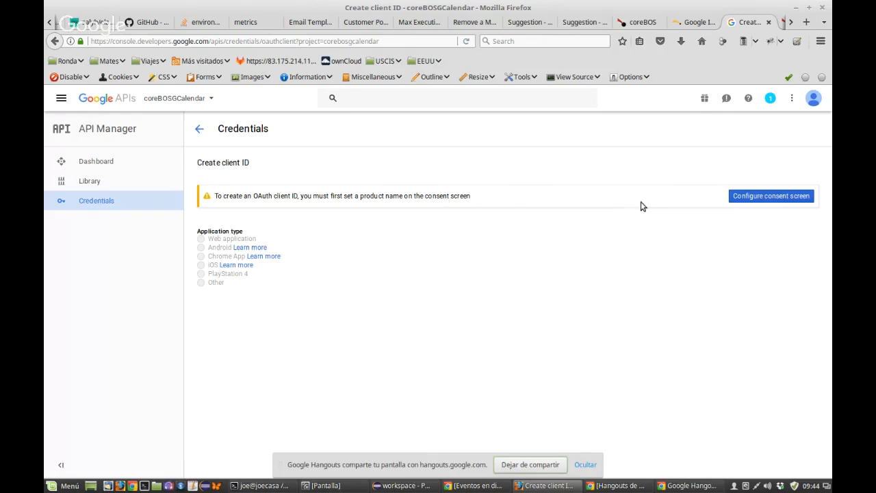
pyautogui.click(775, 198)
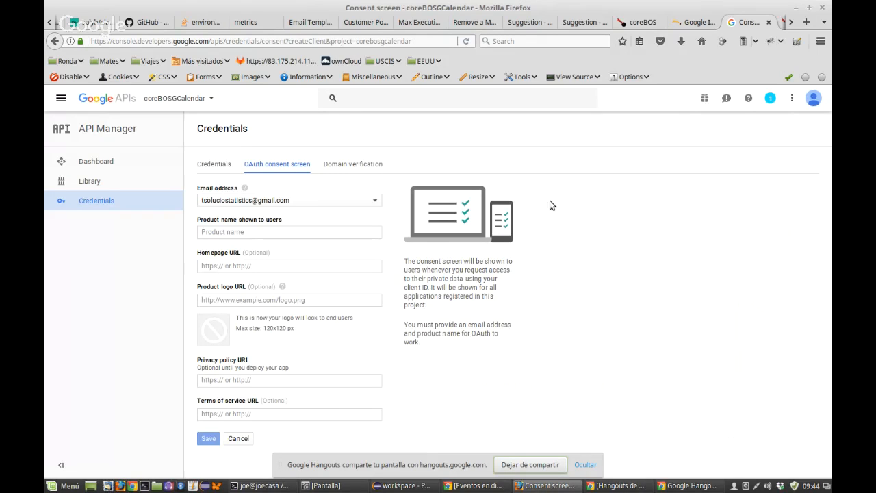
pyautogui.click(282, 233)
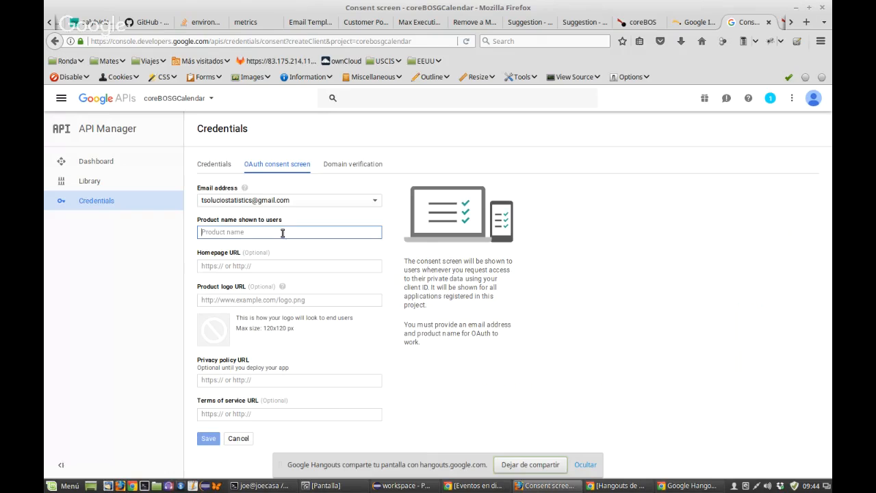
pyautogui.write('coreBOSGCalenad')
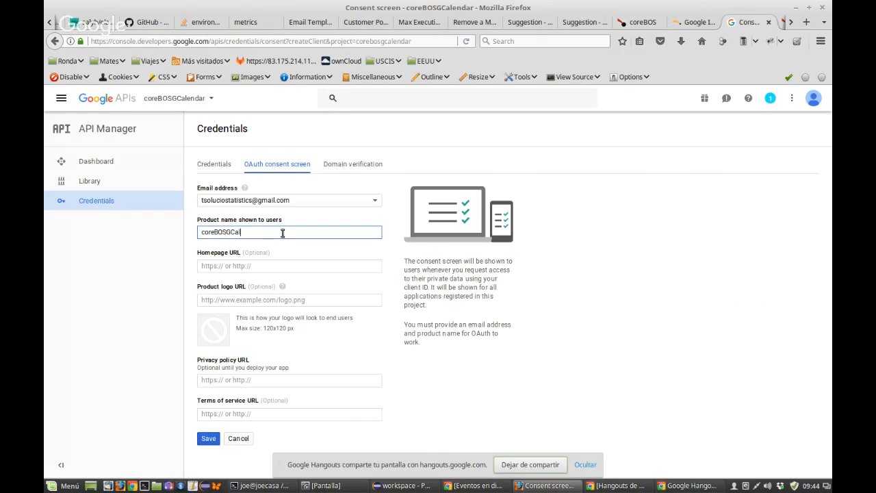
pyautogui.press('BackSpace')
pyautogui.press('BackSpace')
pyautogui.write('dar')
# Step: Finish the product name and scroll the wiki guide down to step 6
pyautogui.click(268, 267)
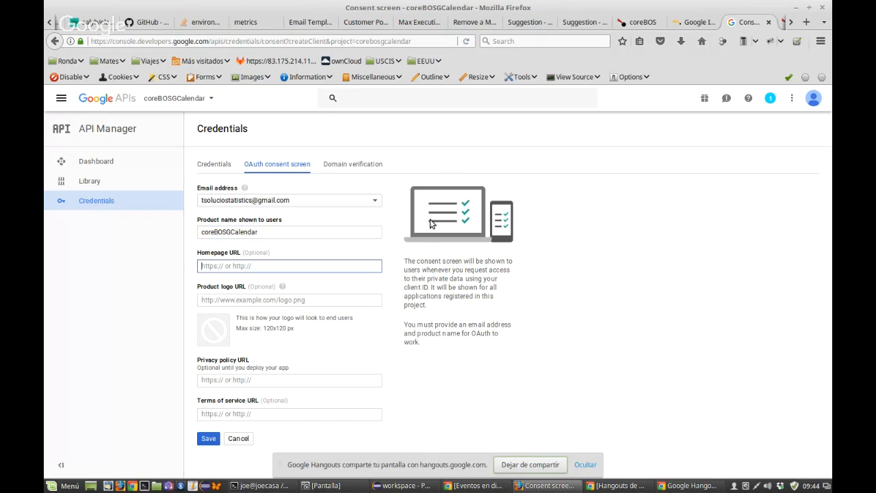
pyautogui.click(693, 24)
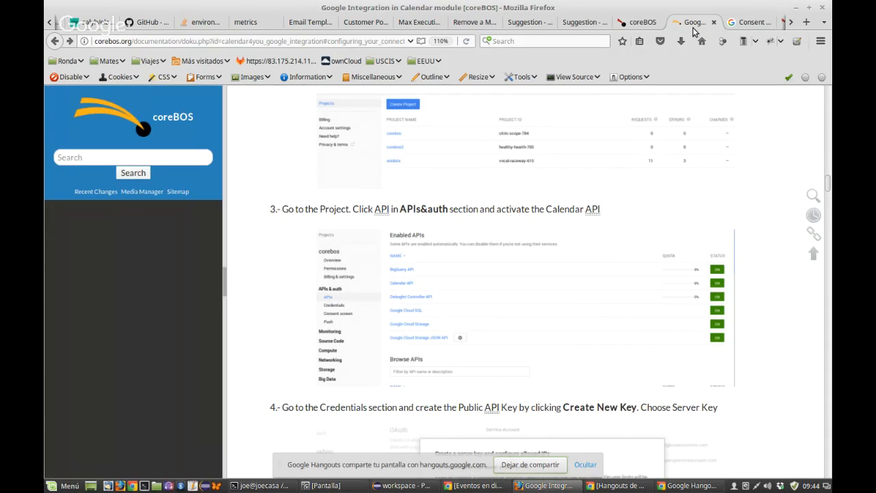
pyautogui.scroll(1, 404, 249)
pyautogui.scroll(-2, 404, 249)
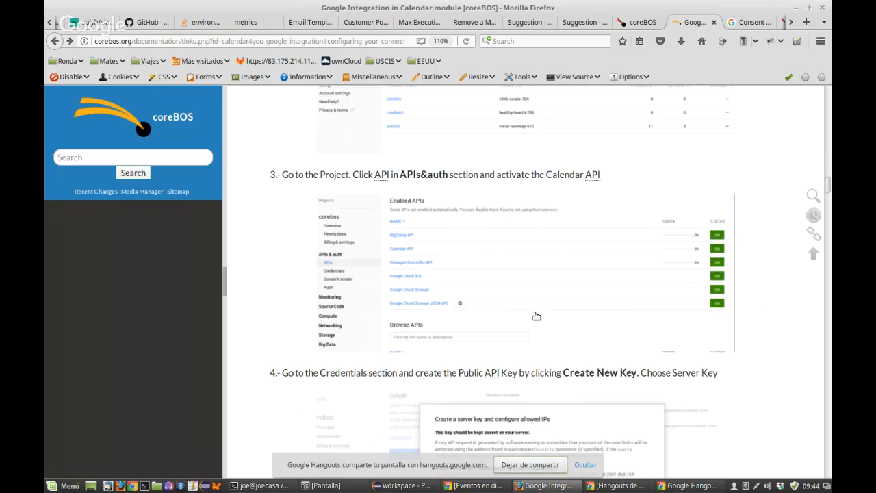
pyautogui.scroll(-3, 535, 315)
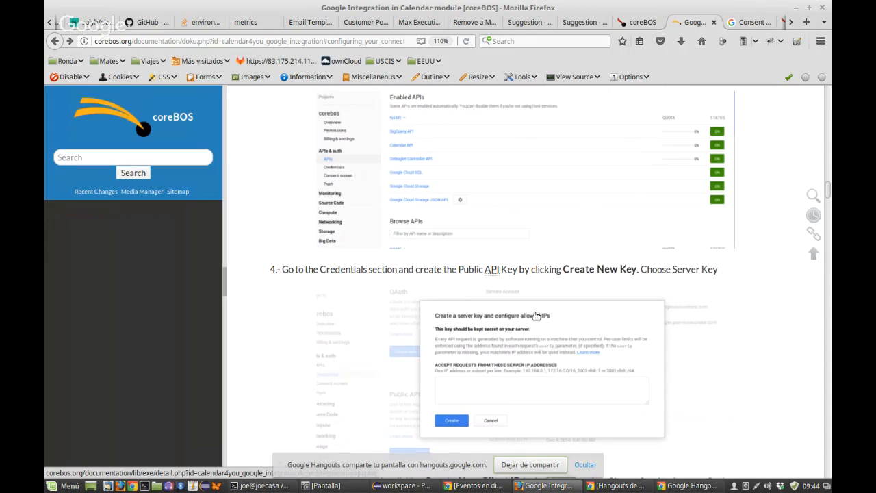
pyautogui.scroll(-10, 535, 315)
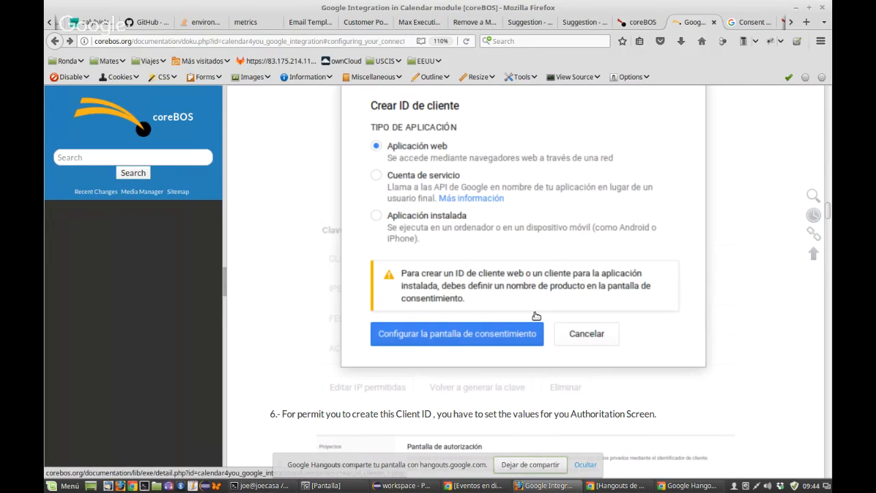
pyautogui.scroll(-1, 536, 315)
pyautogui.scroll(-5, 536, 316)
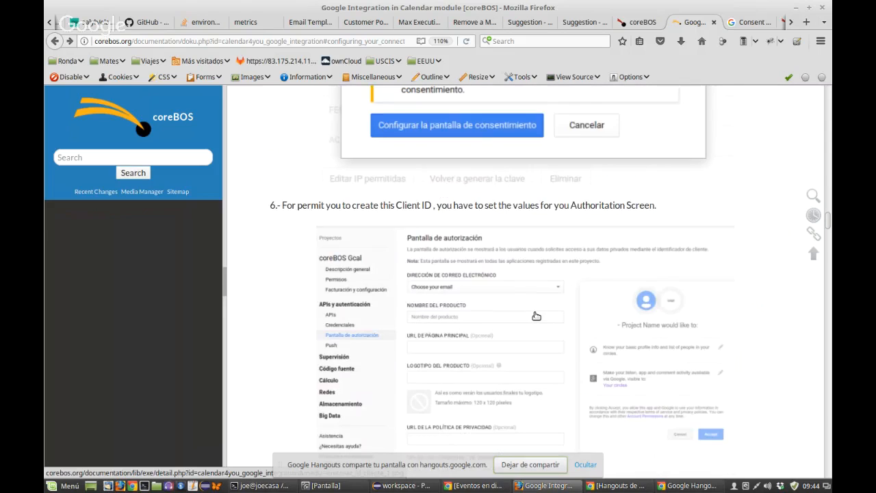
pyautogui.scroll(-2, 536, 315)
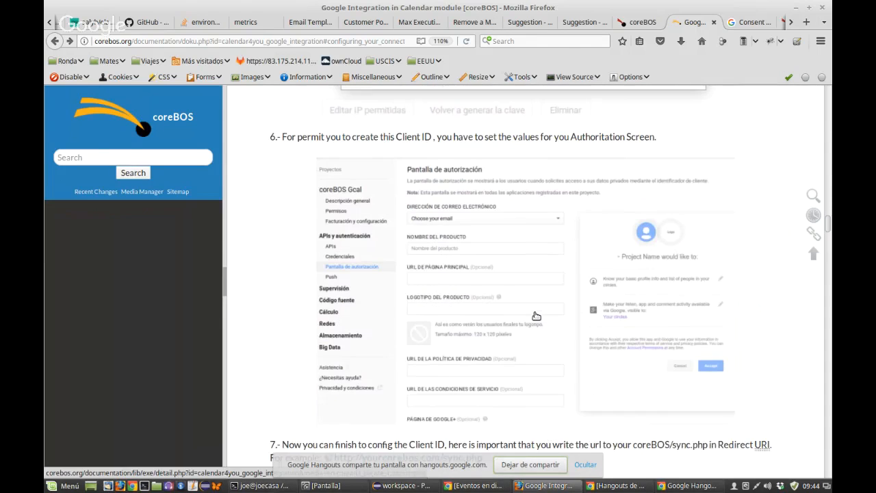
pyautogui.scroll(-1, 536, 316)
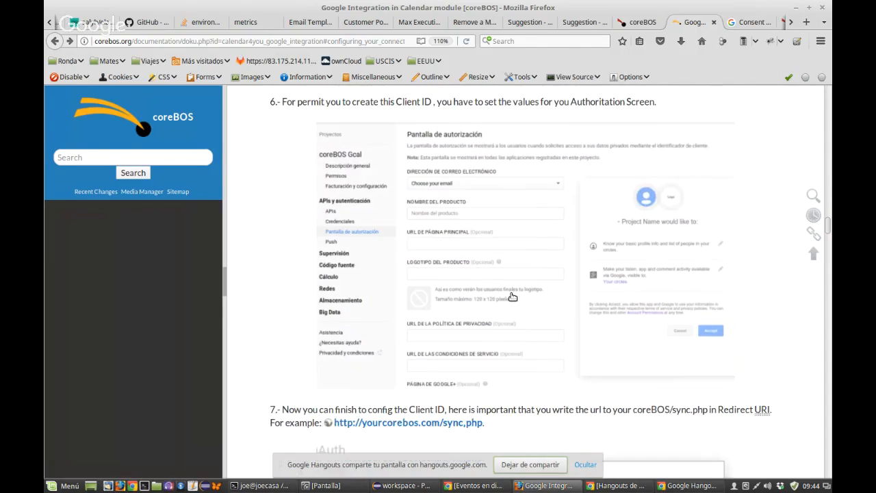
# Step: View the consent-screen example image full size, then return to the OAuth consent form
pyautogui.click(512, 297)
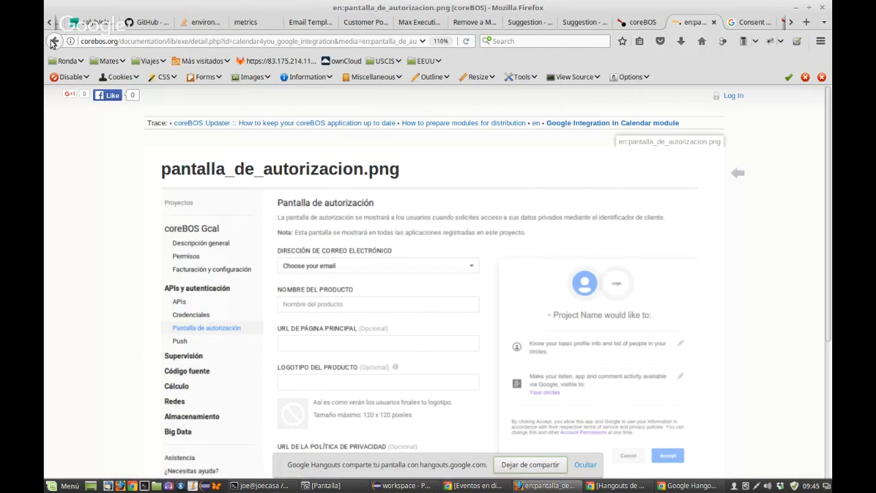
pyautogui.click(54, 41)
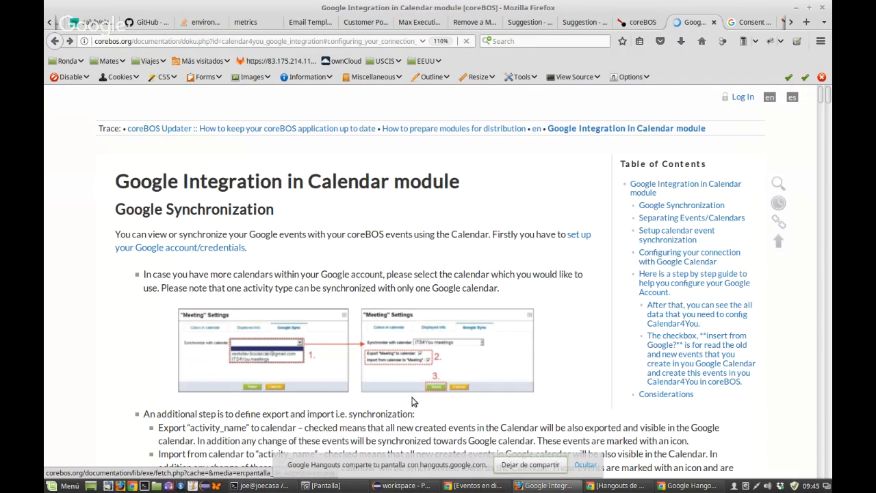
pyautogui.scroll(-10, 403, 228)
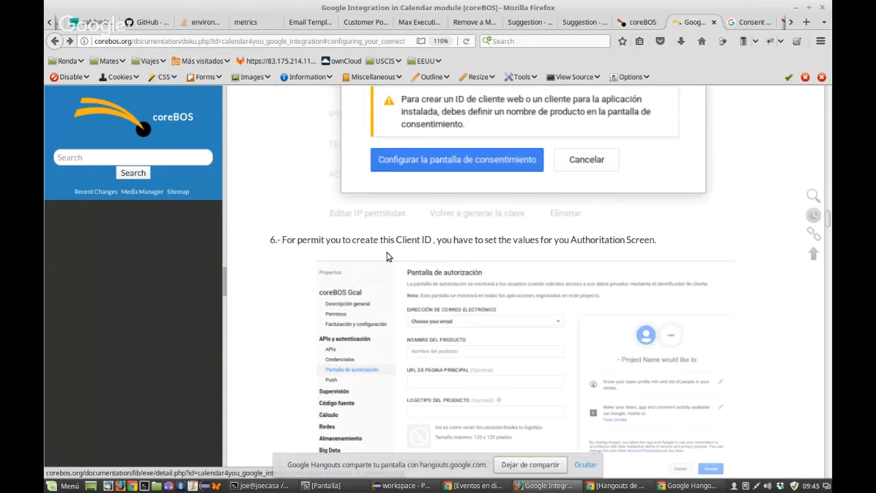
pyautogui.scroll(-2, 387, 252)
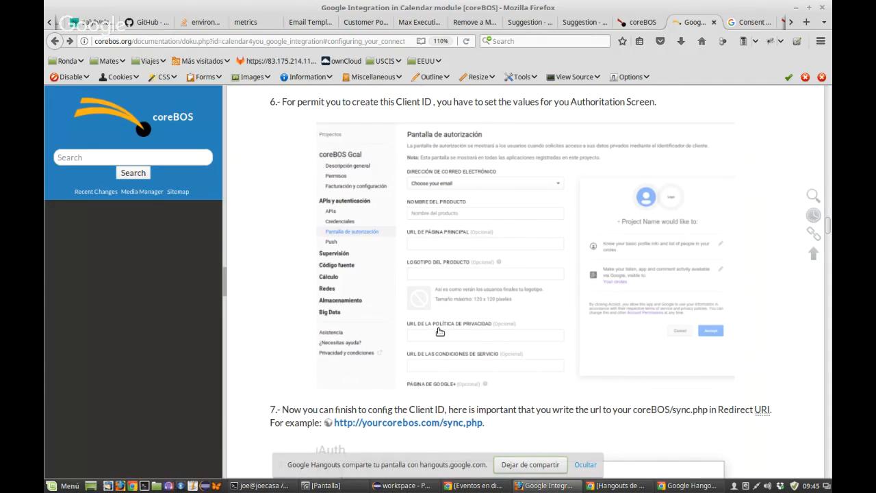
pyautogui.scroll(-1, 440, 331)
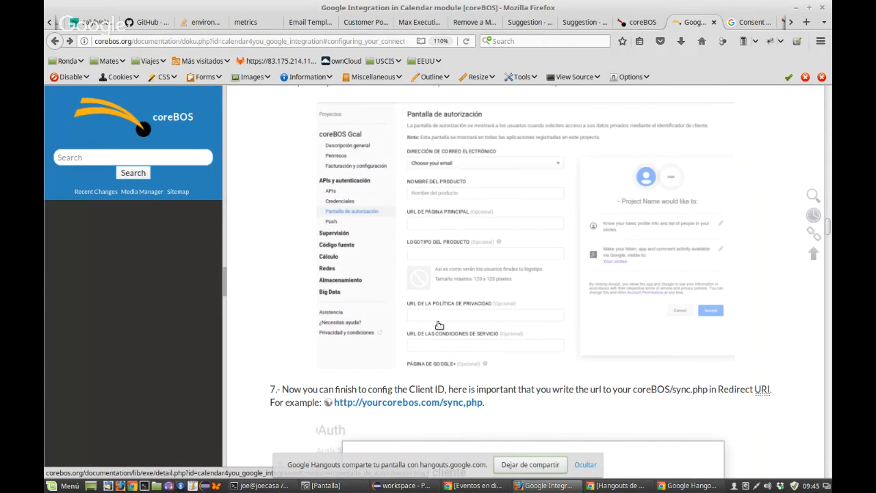
pyautogui.scroll(1, 440, 325)
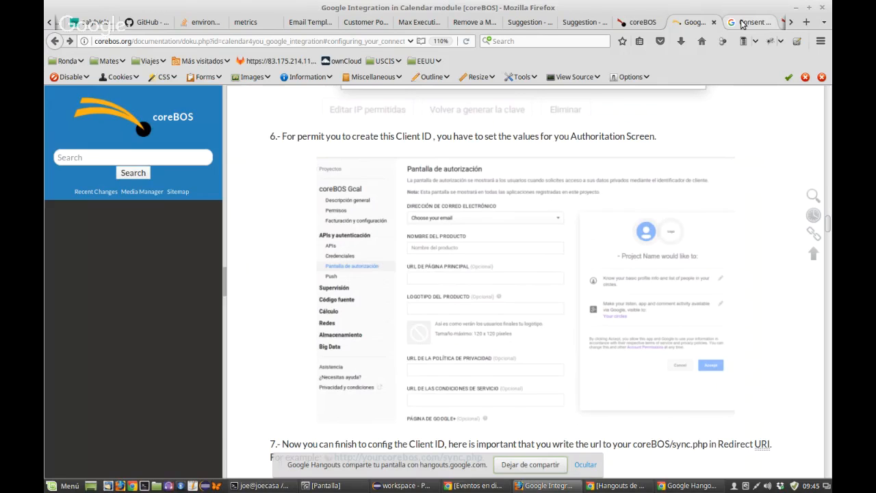
pyautogui.click(745, 22)
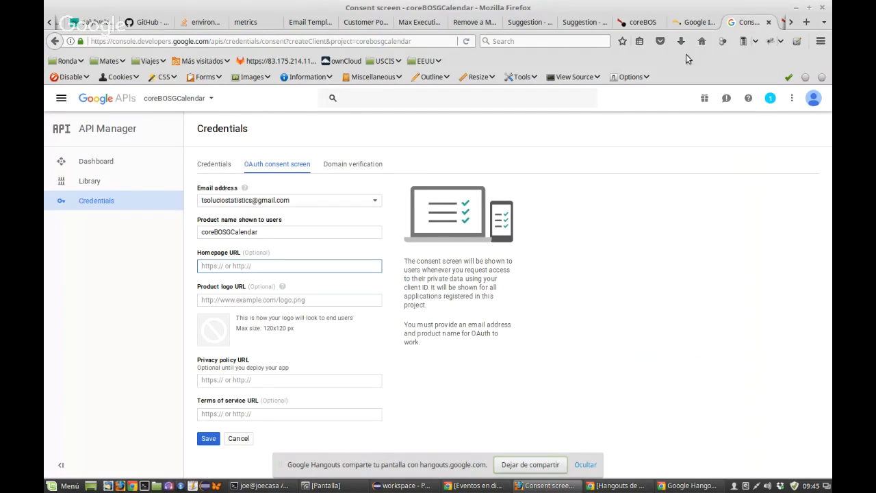
# Step: Glance at the guide's Client ID step, then go back to the consent form
pyautogui.click(696, 23)
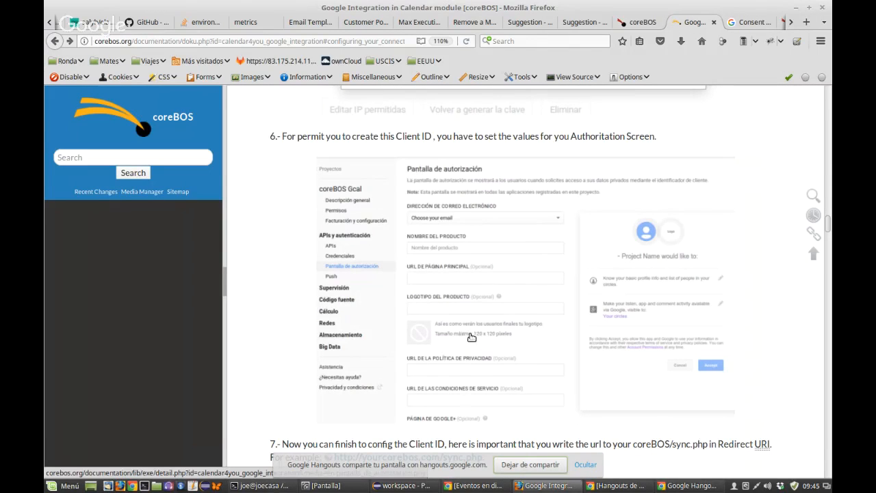
pyautogui.scroll(-1, 471, 337)
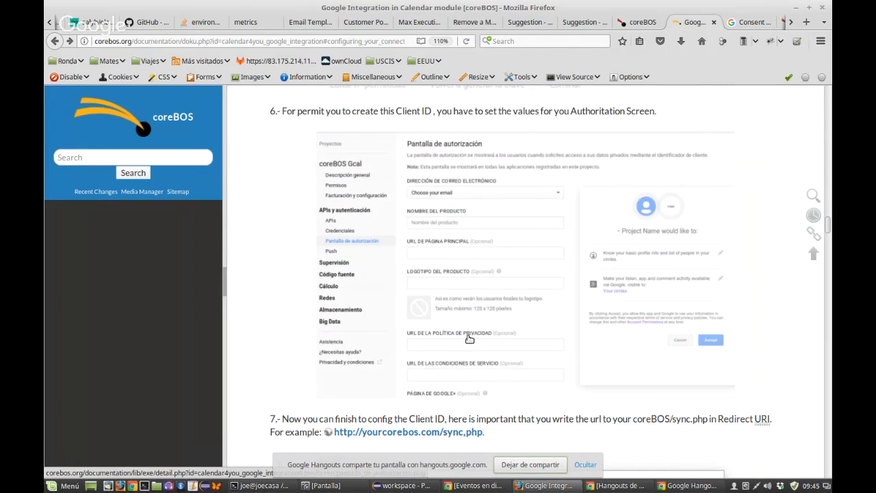
pyautogui.scroll(-3, 469, 338)
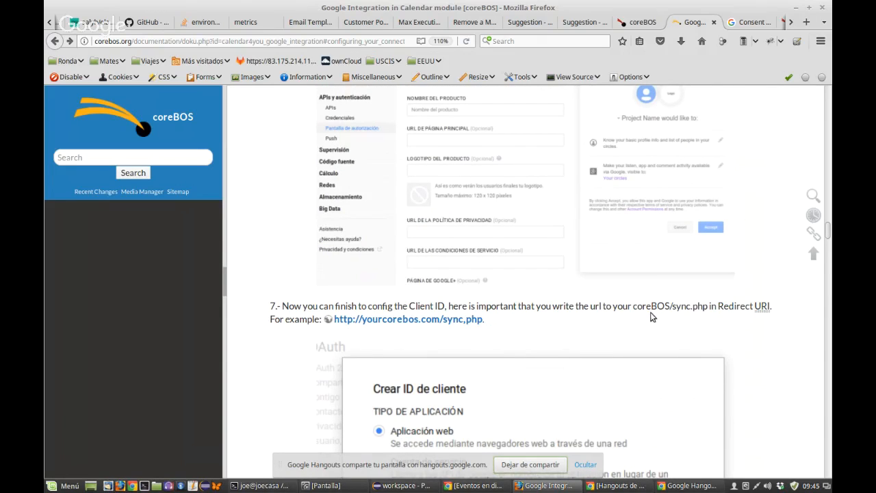
pyautogui.scroll(3, 652, 316)
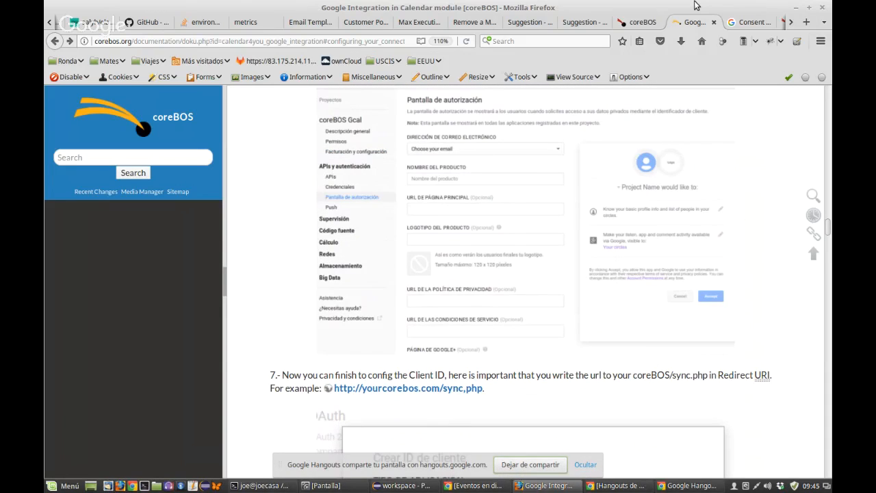
pyautogui.click(753, 22)
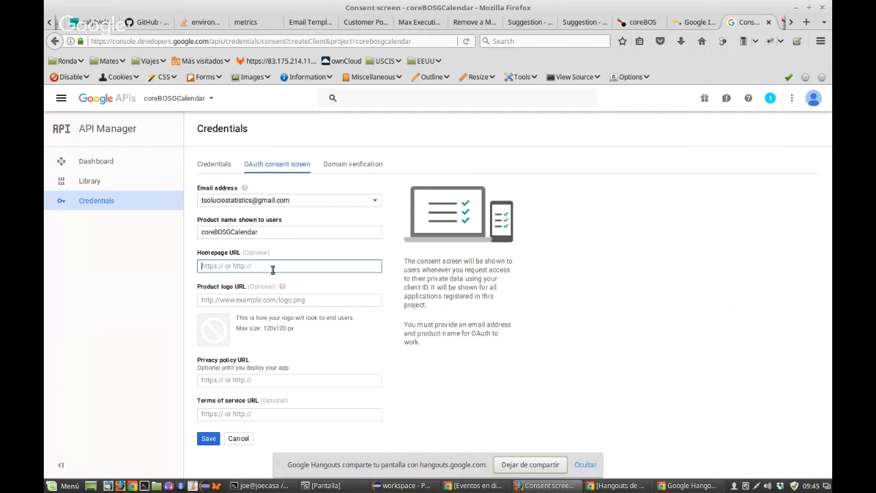
# Step: Re-read step 7's sync.php redirect URI instructions, then return to the consent screen
pyautogui.click(685, 24)
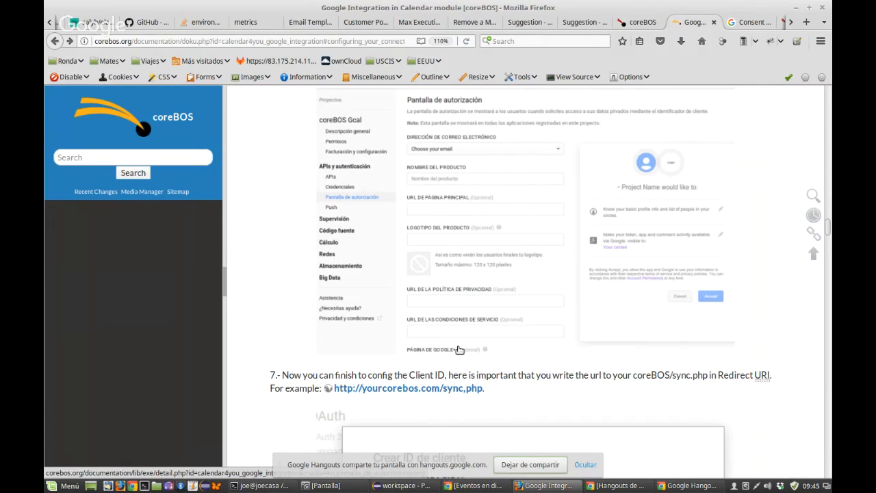
pyautogui.scroll(-4, 458, 349)
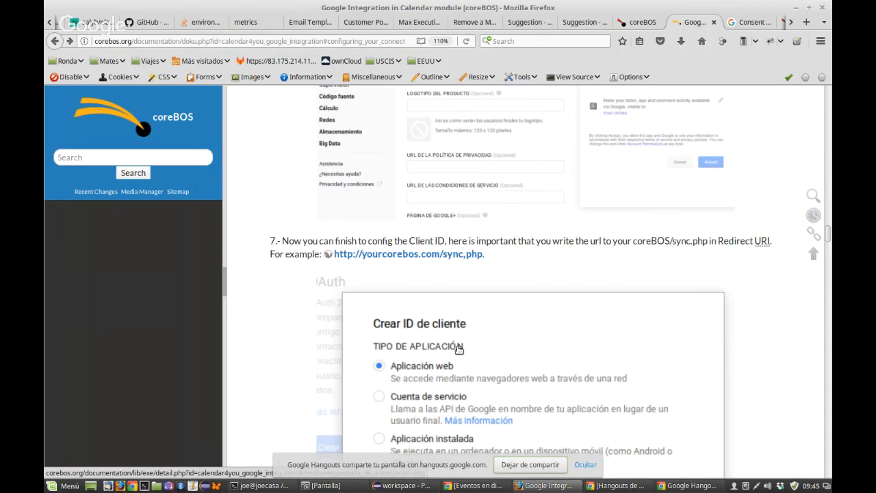
pyautogui.scroll(-10, 458, 349)
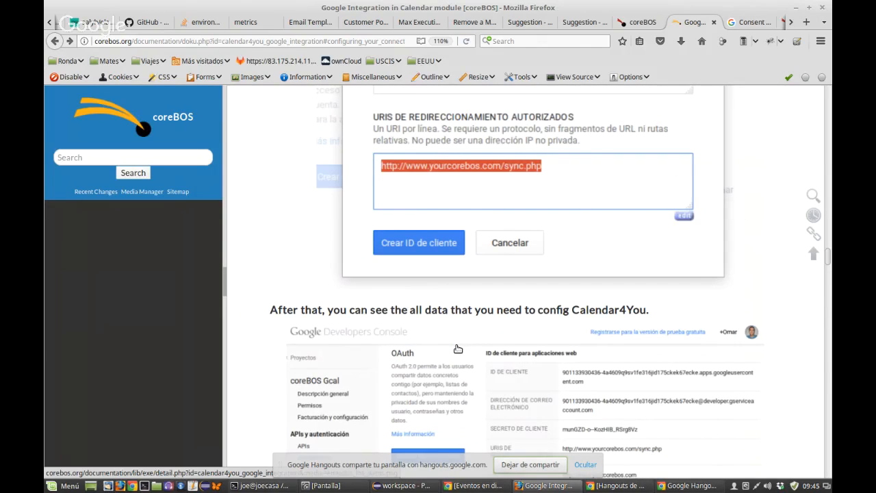
pyautogui.scroll(-1, 458, 349)
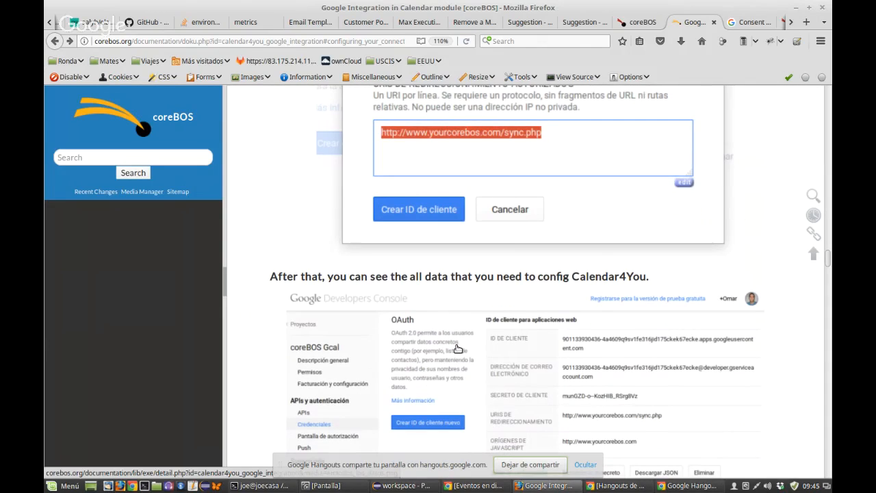
pyautogui.scroll(10, 458, 349)
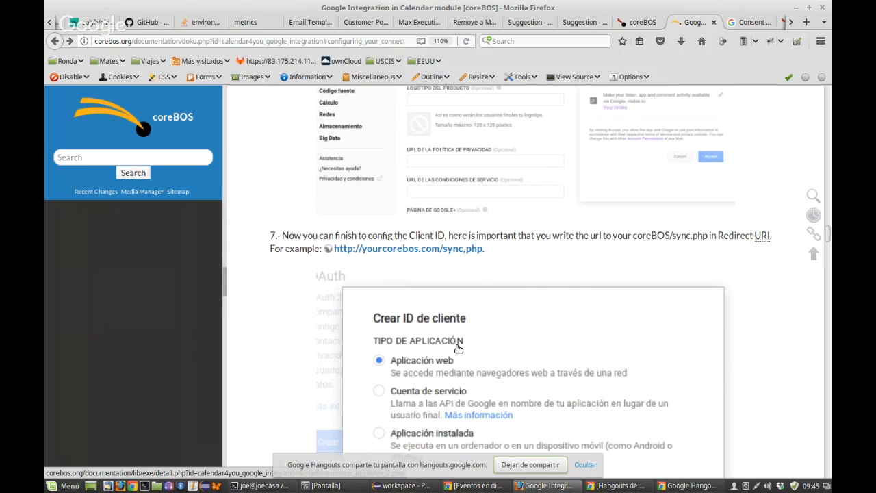
pyautogui.hotkey('ctrl', 'Tab')
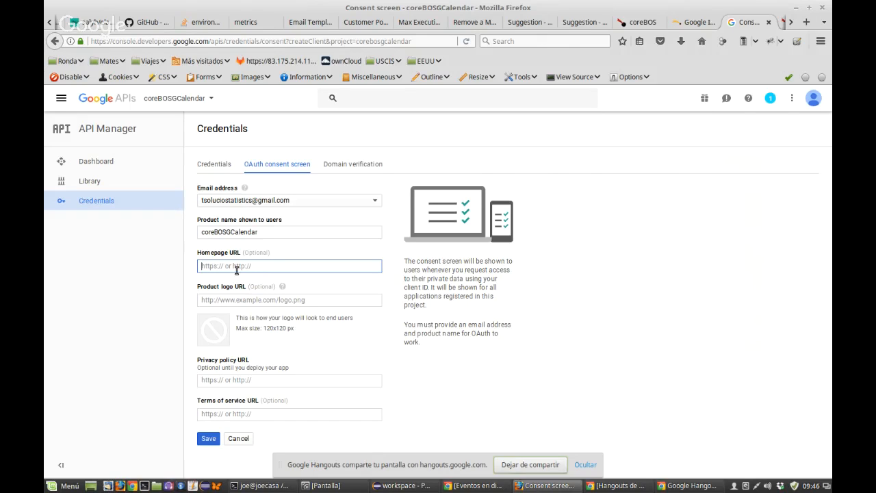
# Step: Paste the calendar4you_google_integration documentation page URL into the consent screen's Homepage URL
pyautogui.write('https:/')
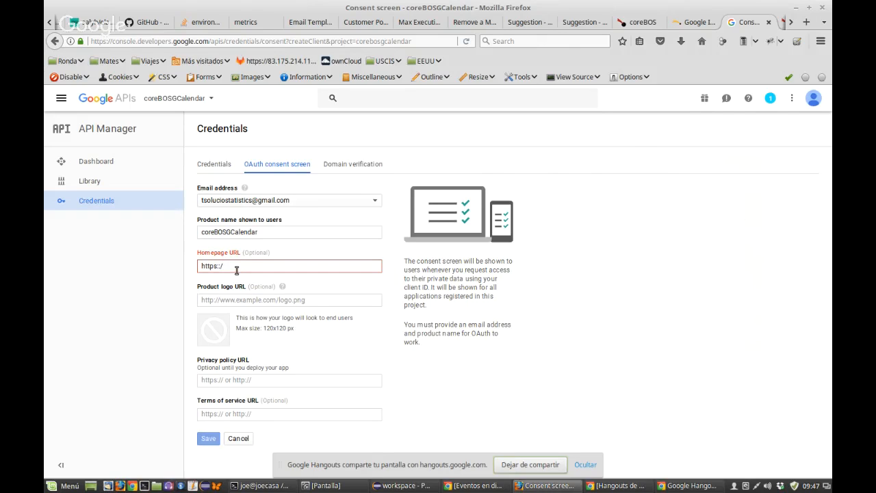
pyautogui.press('BackSpace')
pyautogui.write('//')
pyautogui.click(633, 23)
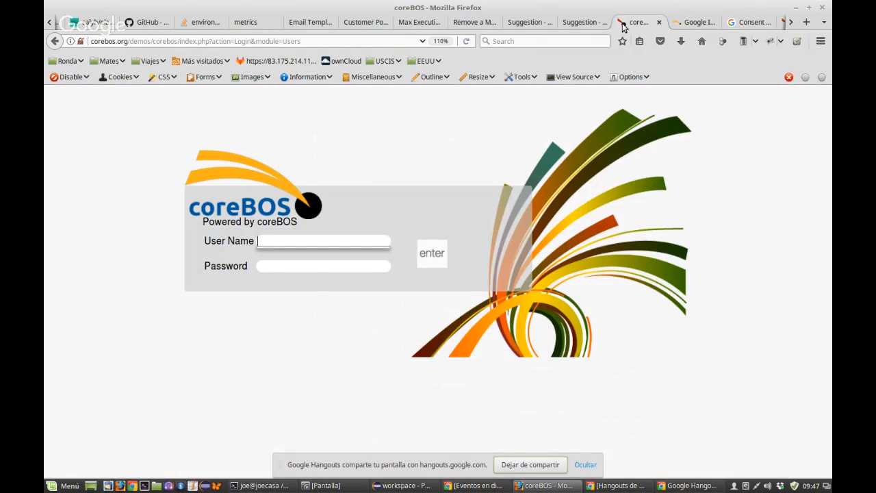
pyautogui.click(695, 22)
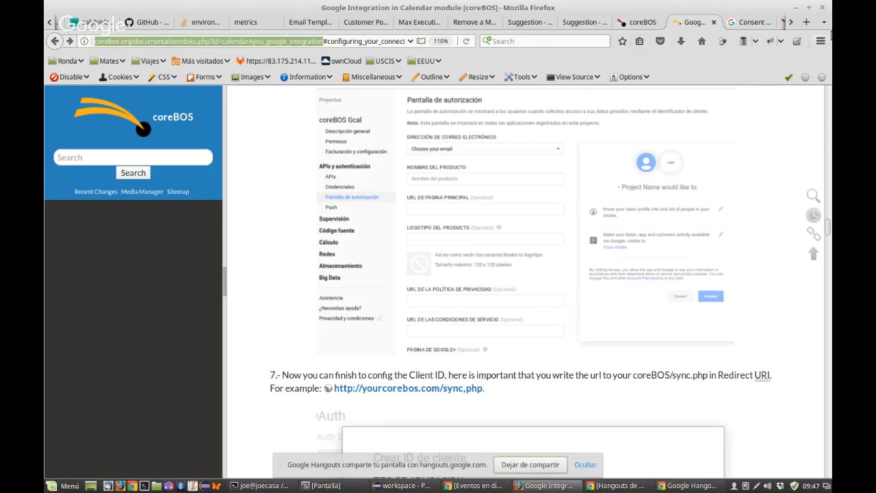
pyautogui.click(738, 26)
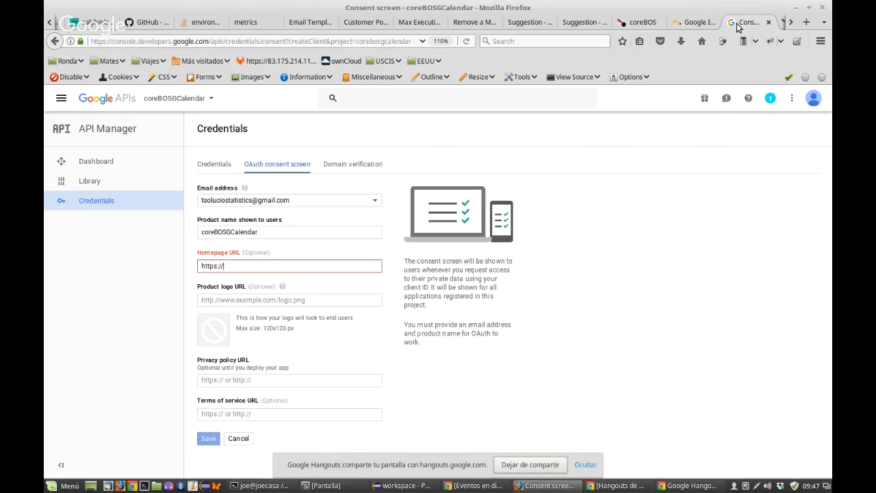
pyautogui.hotkey('ctrl', 'a')
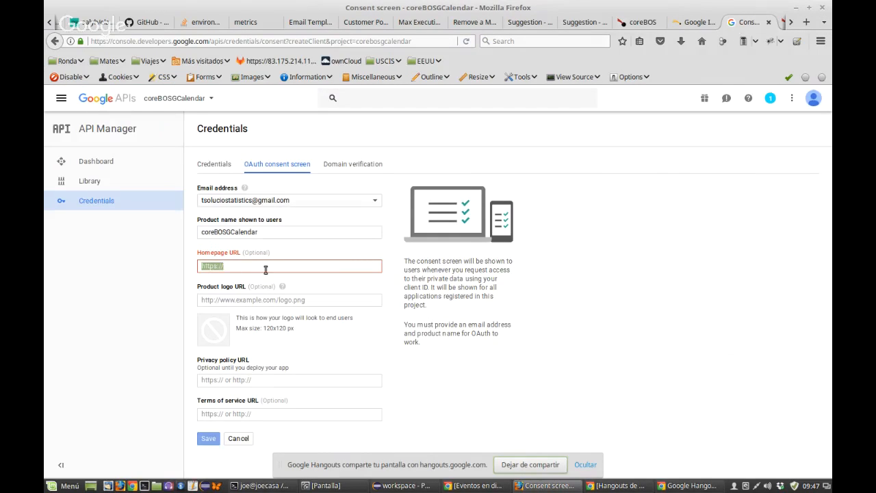
pyautogui.write('http://corebos.org/documentation/doku.php?id=calendar4you_google_integration')
pyautogui.click(265, 303)
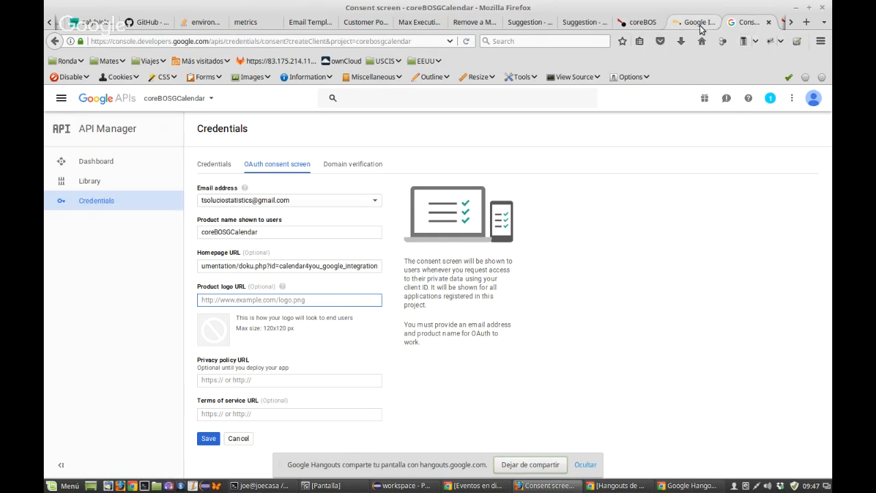
pyautogui.click(644, 23)
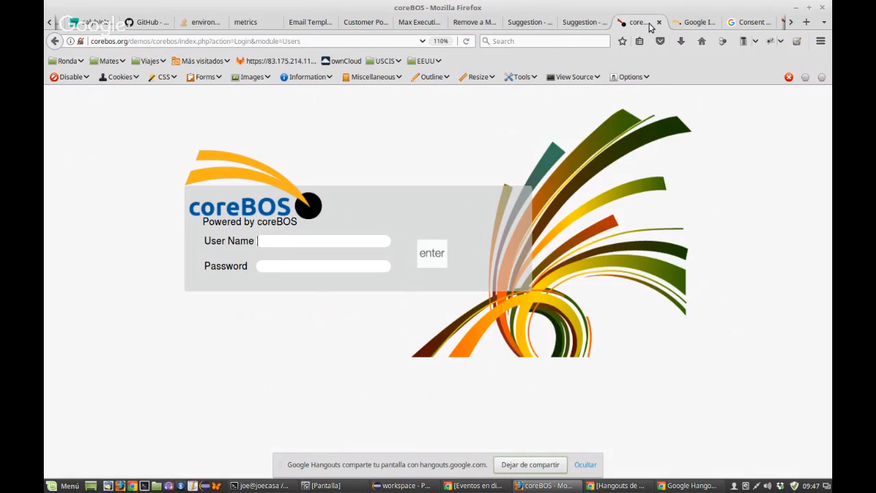
# Step: Search the coreBOS wiki for 'logo' and open logocorebos150.png from the Logo sizes page
pyautogui.hotkey('ctrl', 'Tab')
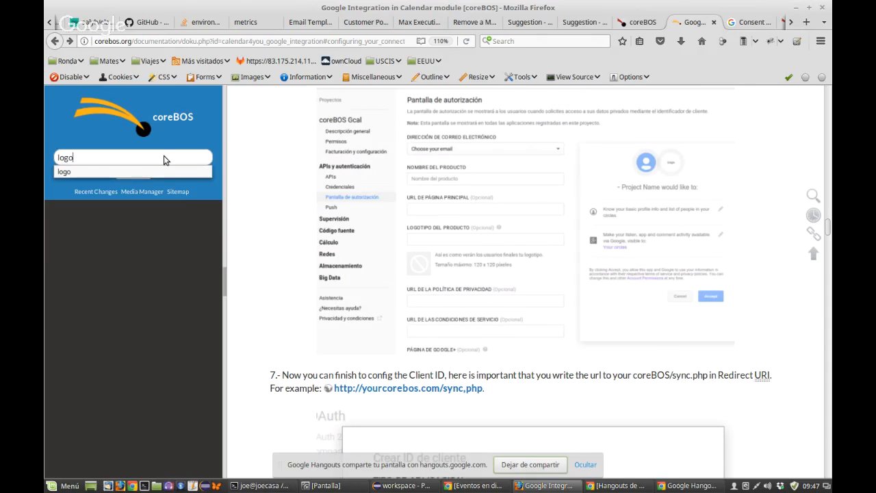
pyautogui.press('Return')
pyautogui.click(302, 296)
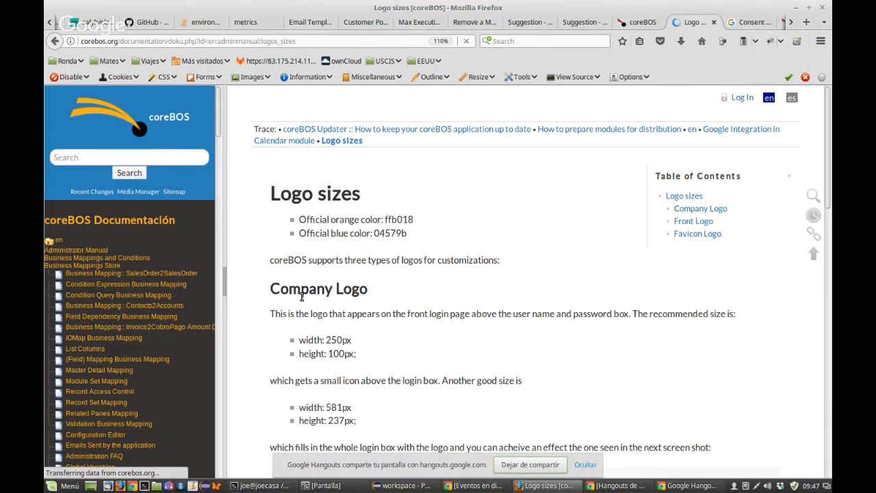
pyautogui.scroll(-10, 402, 323)
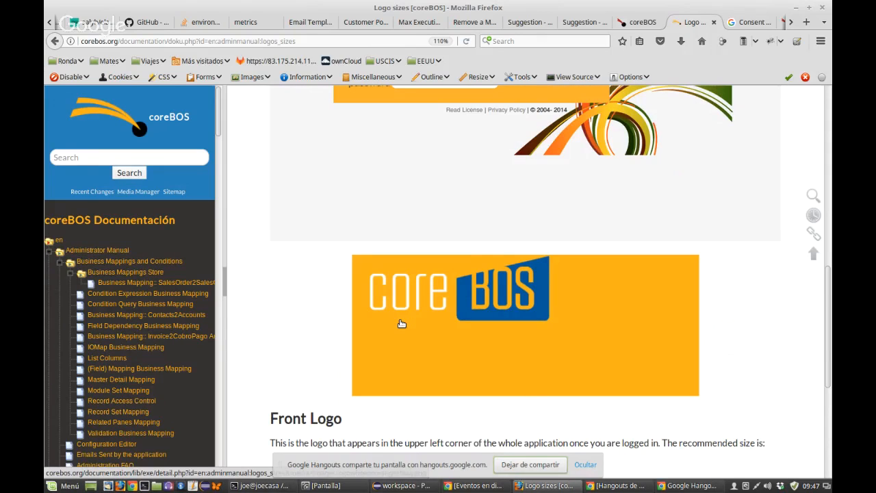
pyautogui.scroll(-4, 402, 323)
pyautogui.click(519, 265)
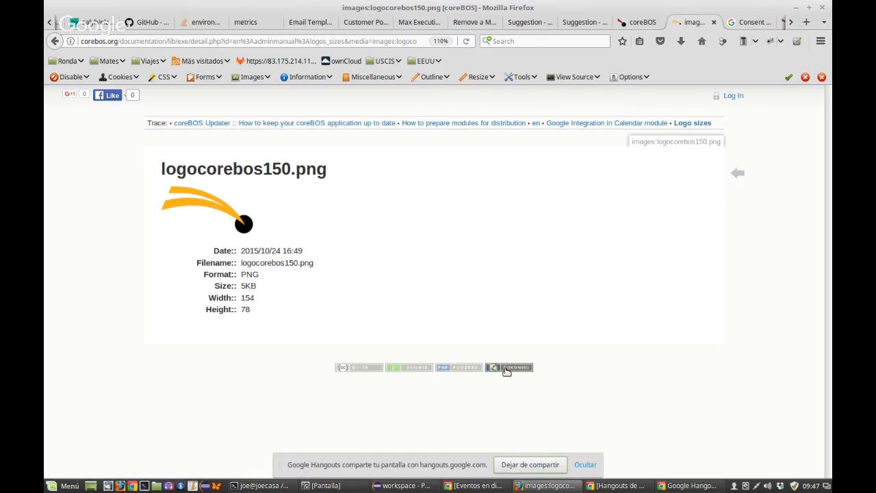
pyautogui.click(222, 214)
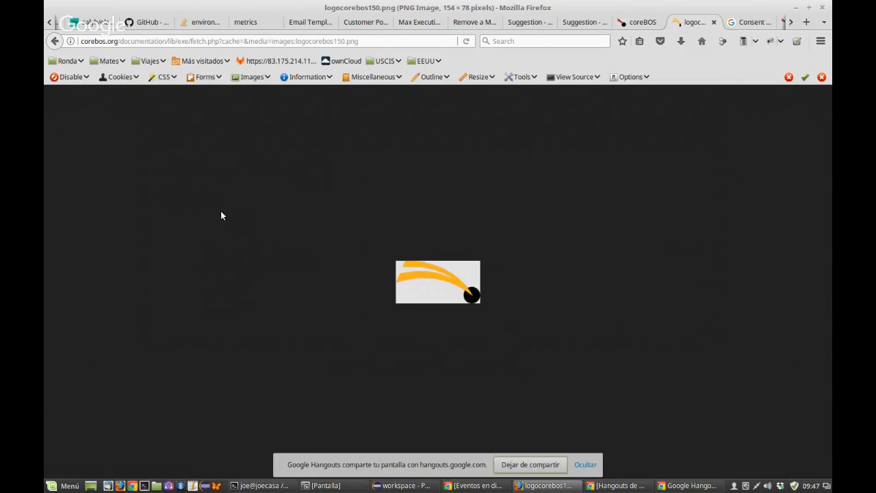
# Step: Copy the logo image's address and bring it back to the consent form's Product logo URL
pyautogui.click(372, 41)
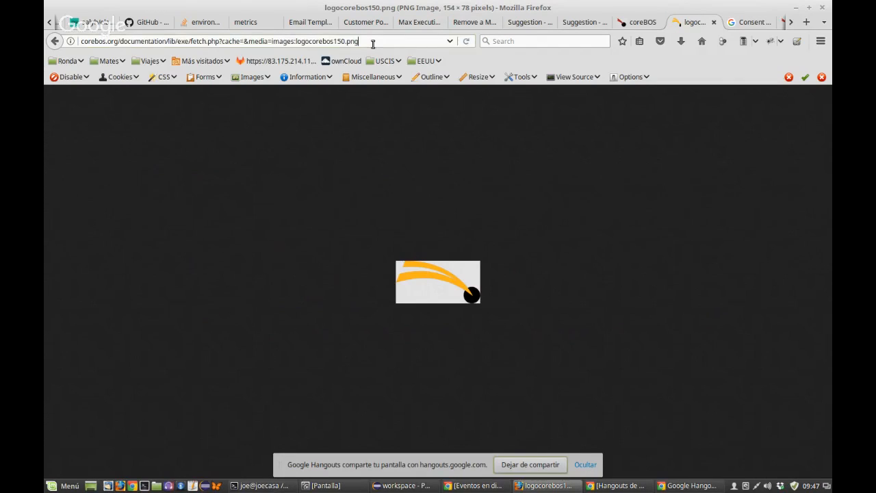
pyautogui.moveTo(372, 41); pyautogui.dragTo(45, 42)
pyautogui.click(48, 43)
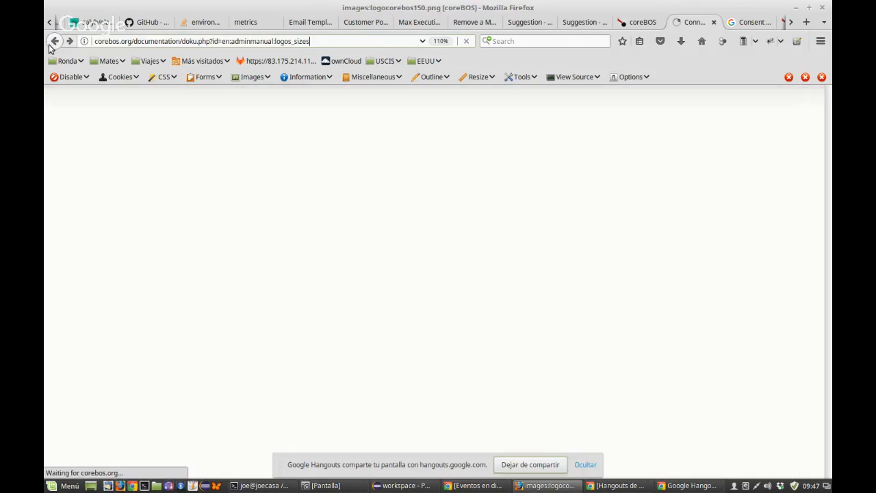
pyautogui.click(49, 45)
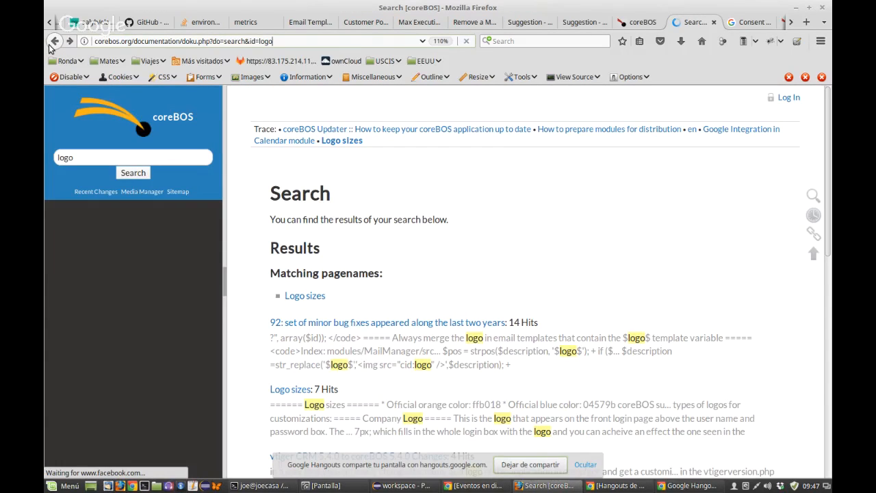
pyautogui.click(48, 44)
pyautogui.click(737, 26)
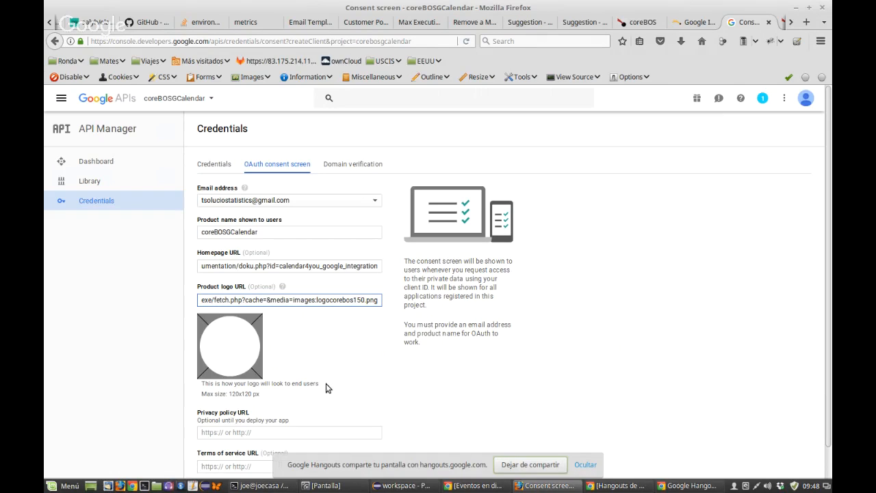
# Step: Leave the privacy policy and terms of service URLs empty and save the consent screen
pyautogui.scroll(-1, 525, 334)
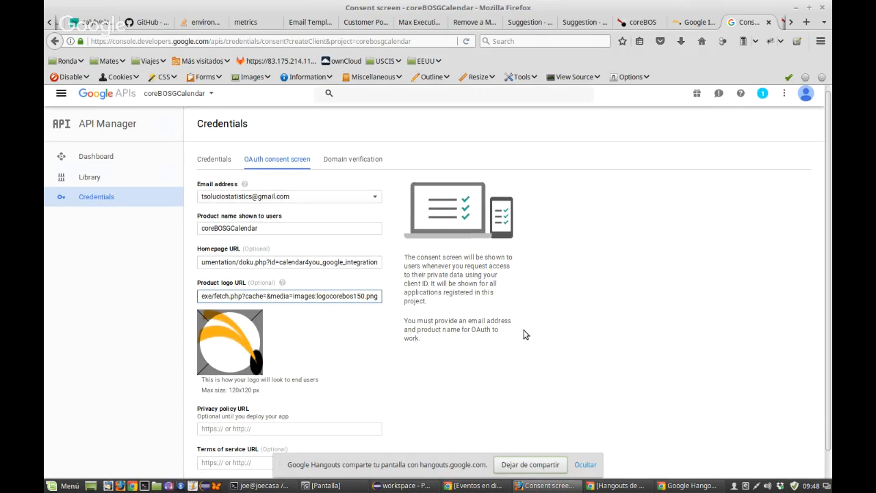
pyautogui.click(258, 401)
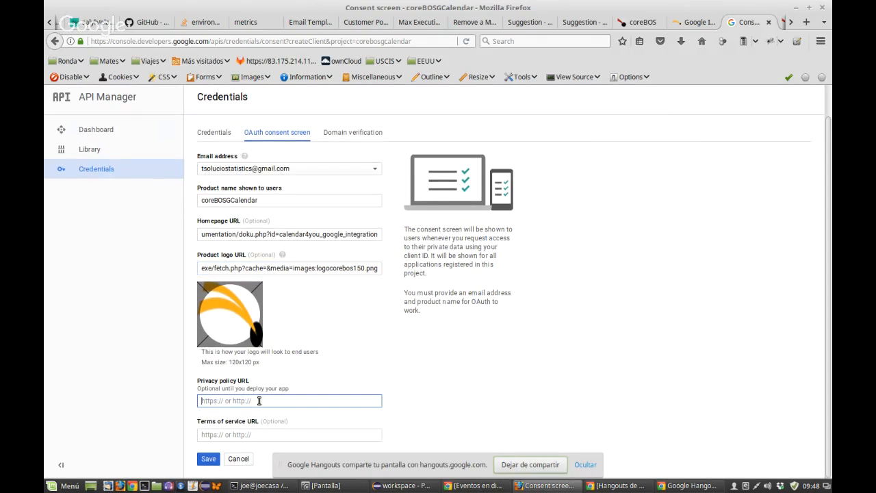
pyautogui.click(250, 434)
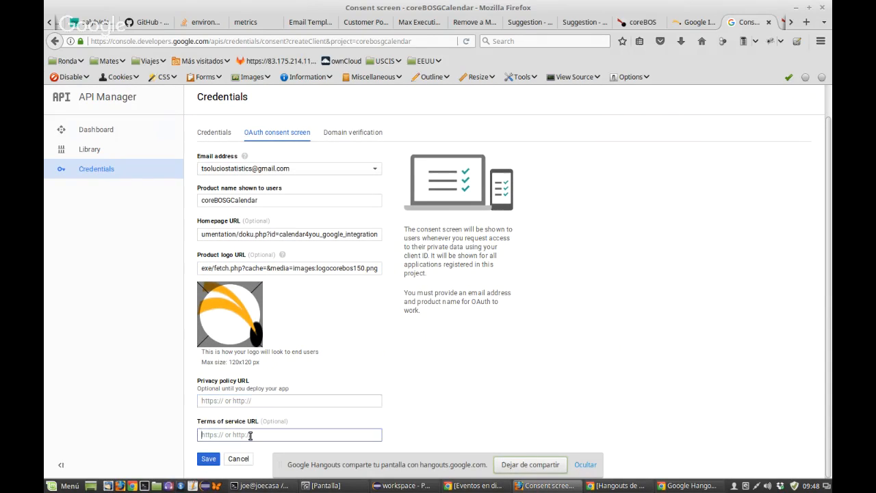
pyautogui.click(208, 460)
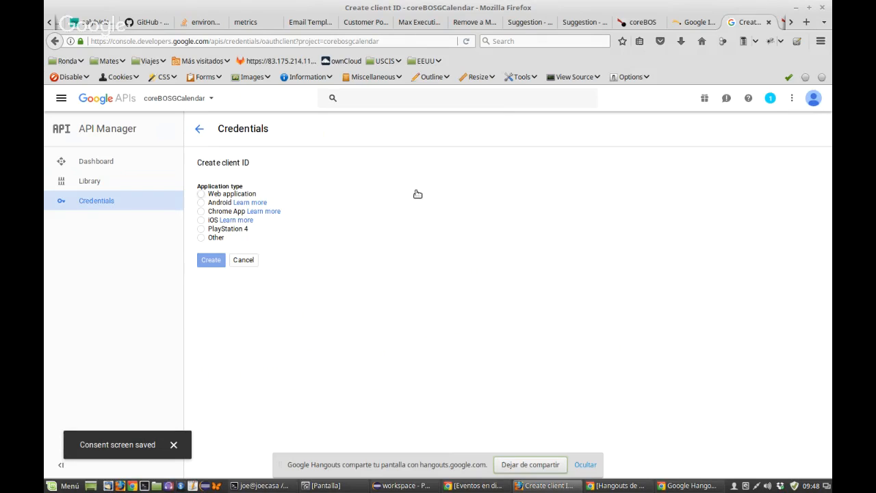
# Step: Consult the integration guide, then choose Web application as the client ID type
pyautogui.click(688, 23)
pyautogui.scroll(-10, 406, 298)
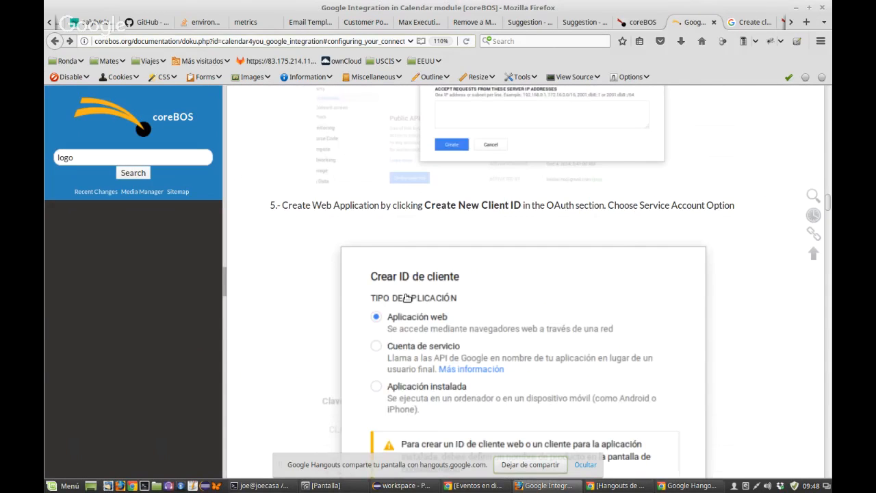
pyautogui.scroll(-3, 407, 299)
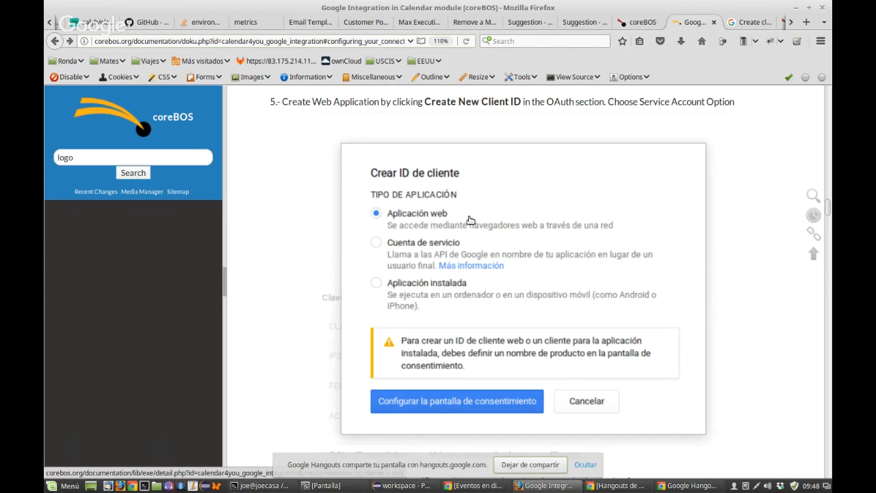
pyautogui.click(750, 23)
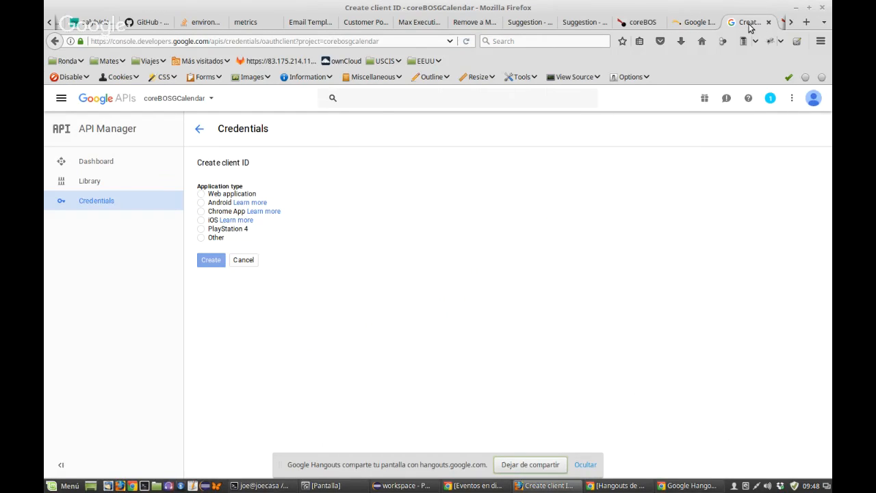
pyautogui.click(692, 23)
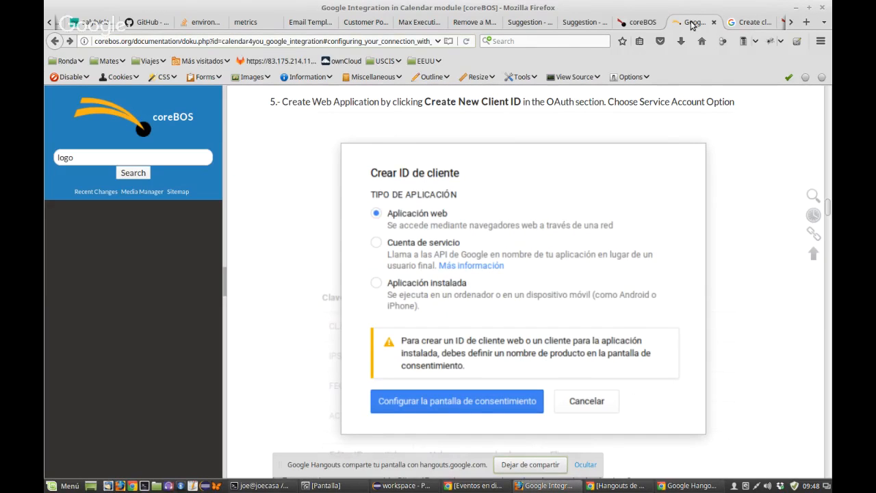
pyautogui.click(733, 26)
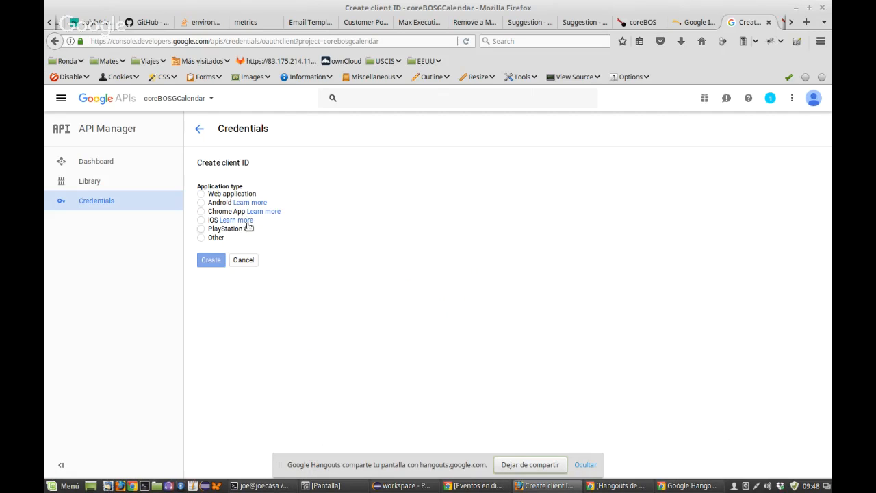
pyautogui.click(201, 194)
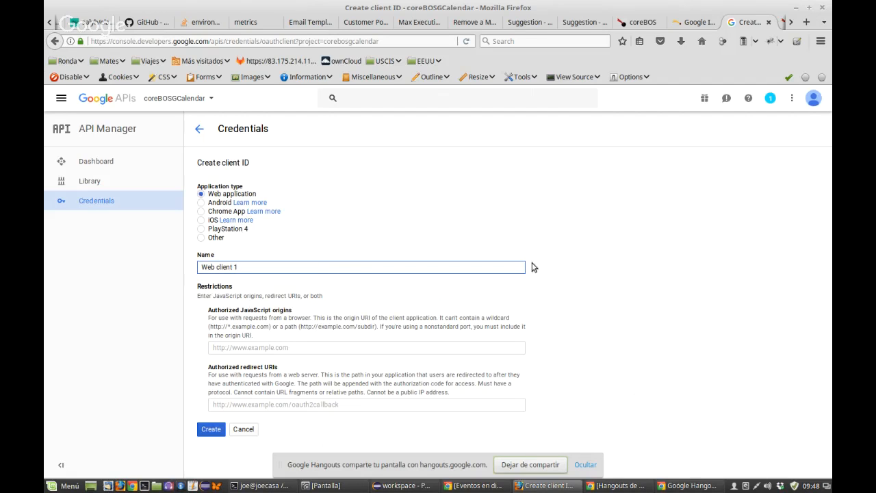
# Step: Read the integration guide's next steps and come back to the Create client ID form
pyautogui.click(685, 26)
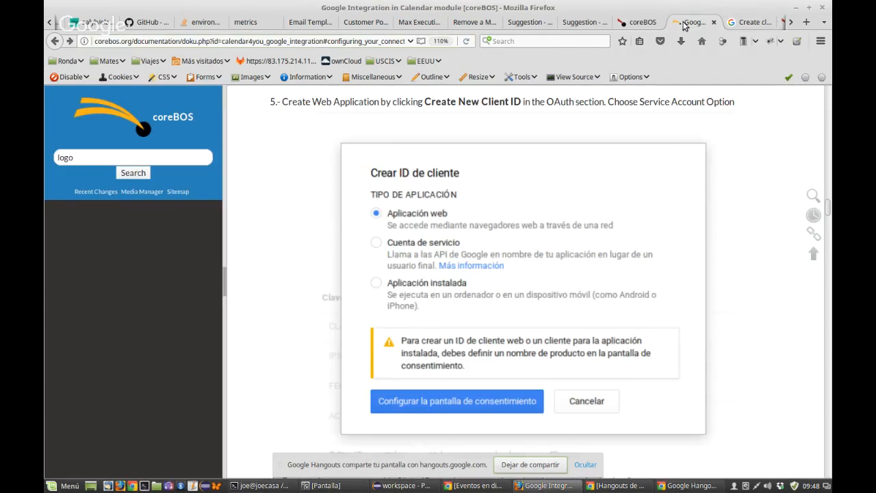
pyautogui.scroll(-5, 486, 234)
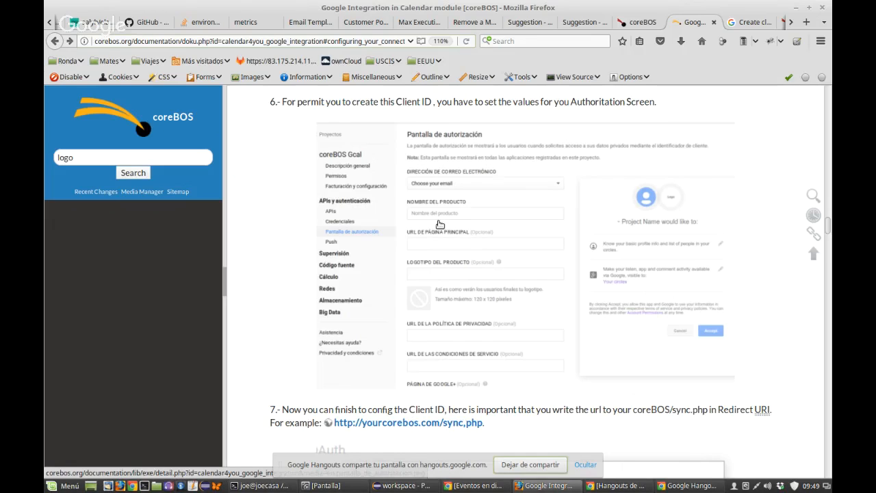
pyautogui.scroll(-1, 439, 225)
pyautogui.scroll(-1, 439, 224)
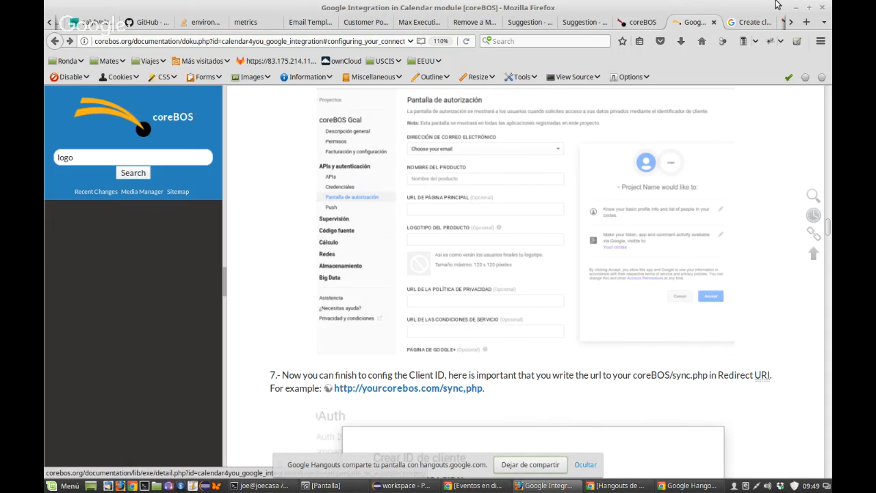
pyautogui.click(753, 22)
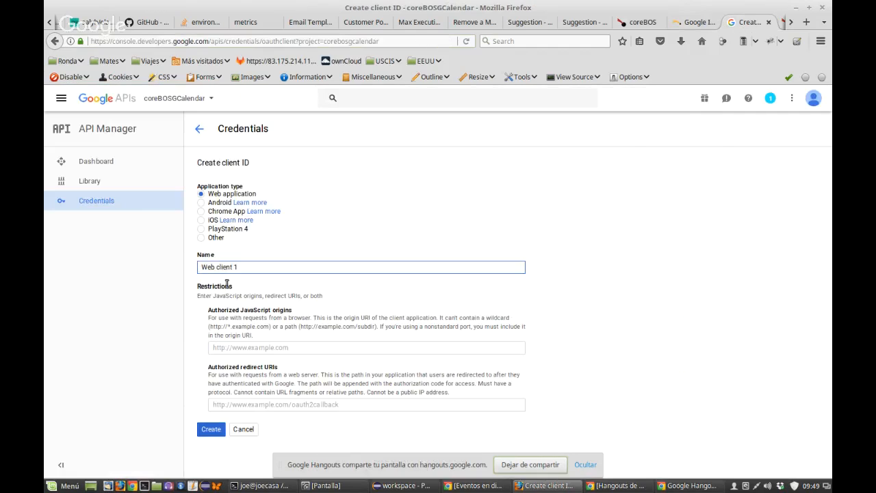
# Step: Rename the client from its default name to coreBOSGCalendar
pyautogui.moveTo(254, 267); pyautogui.dragTo(231, 267)
pyautogui.write('coreBOSGCalendar')
pyautogui.click(280, 348)
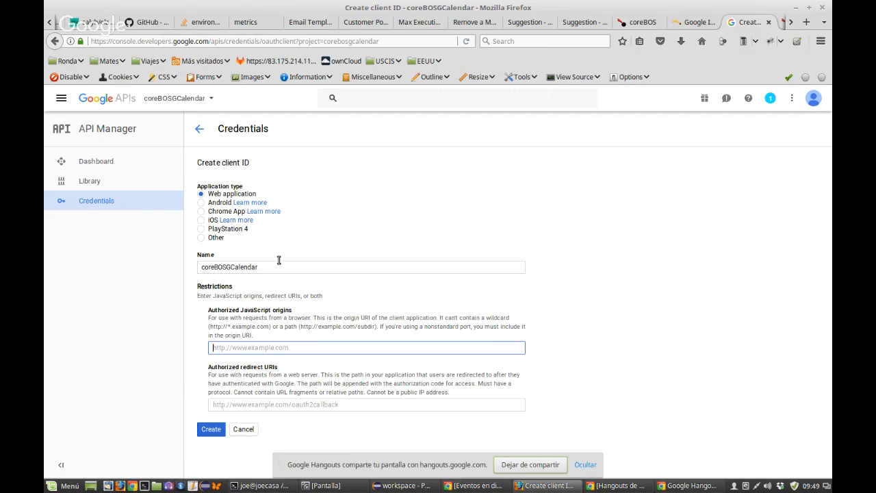
# Step: Copy the host name cbgoogle.corebos.org from the coreBOS site's address bar
pyautogui.click(783, 23)
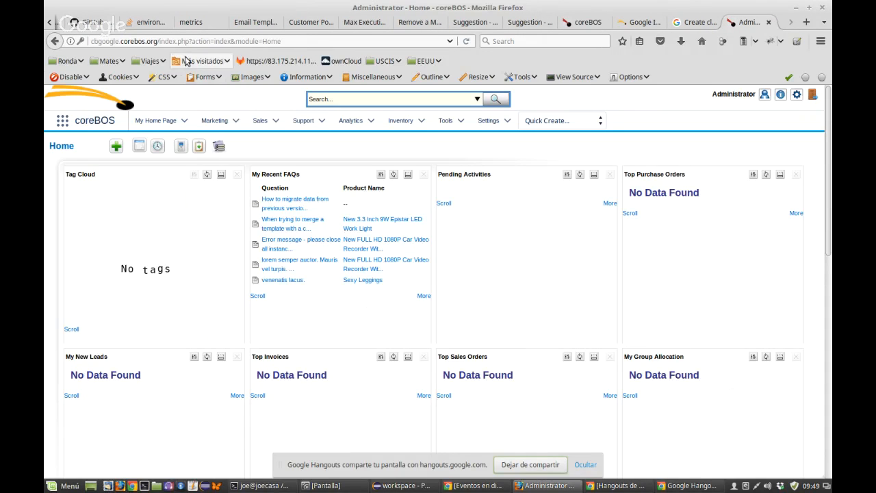
pyautogui.moveTo(158, 42); pyautogui.dragTo(93, 38)
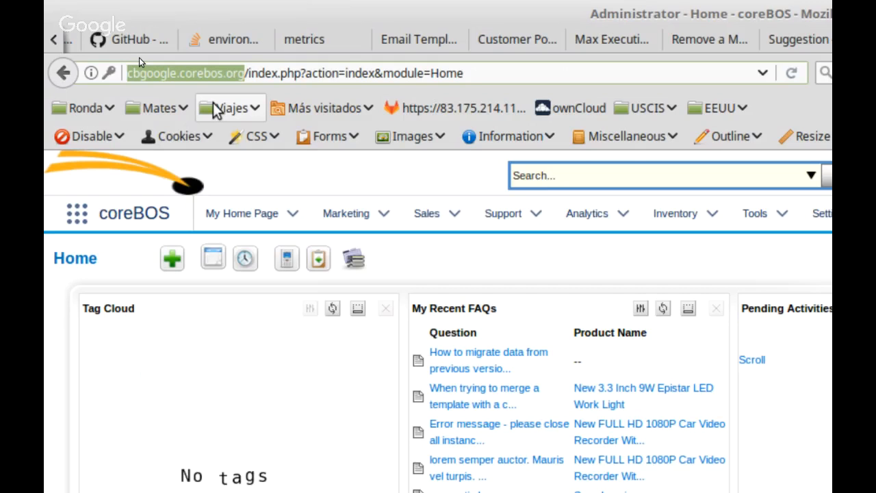
pyautogui.press('alt')
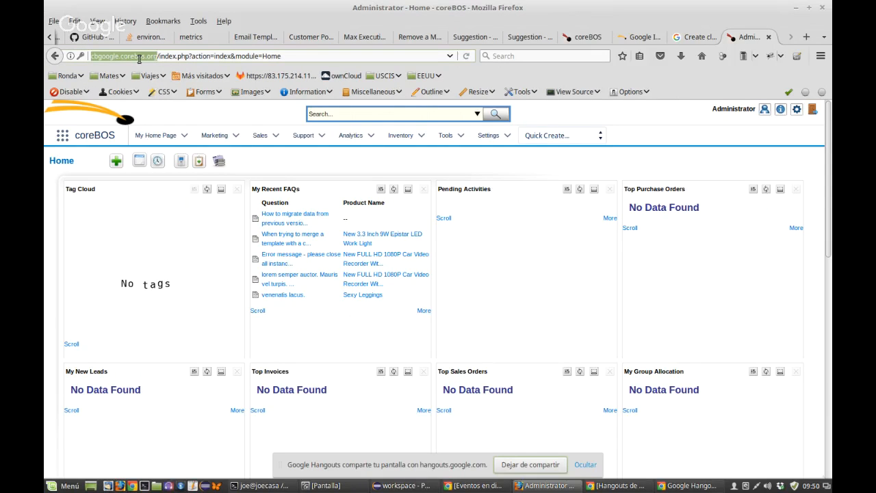
pyautogui.press('alt')
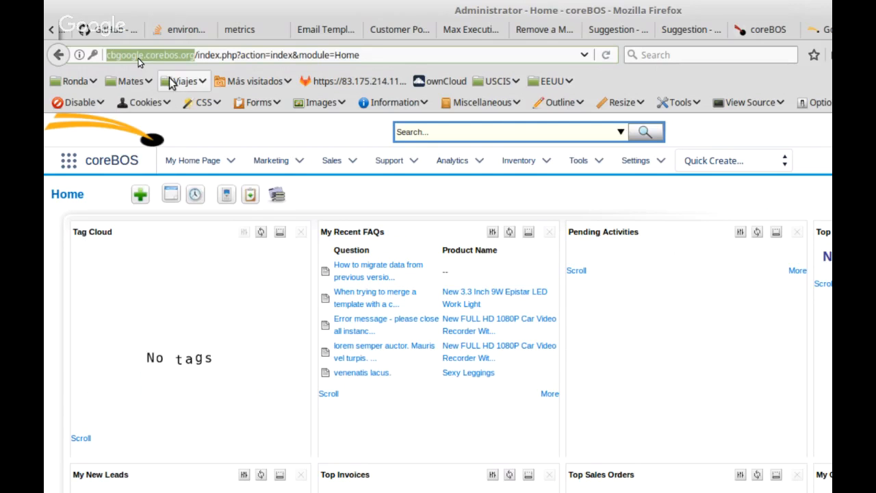
pyautogui.press('alt')
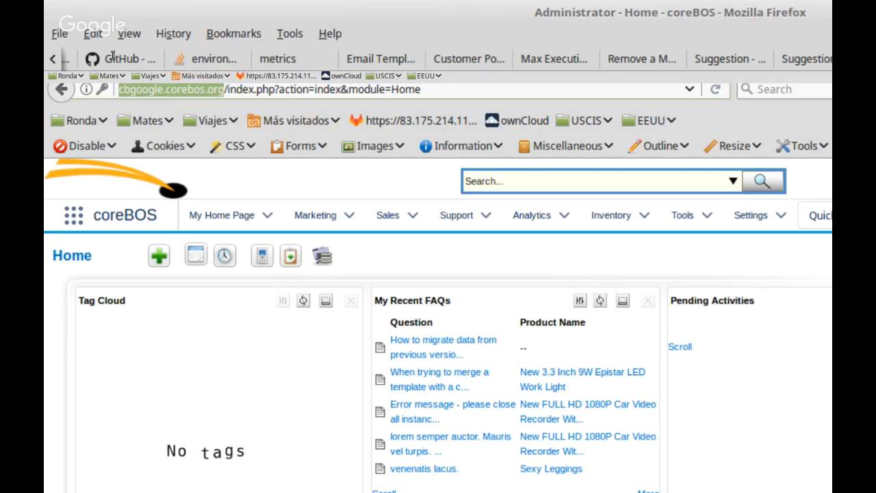
pyautogui.click(222, 65)
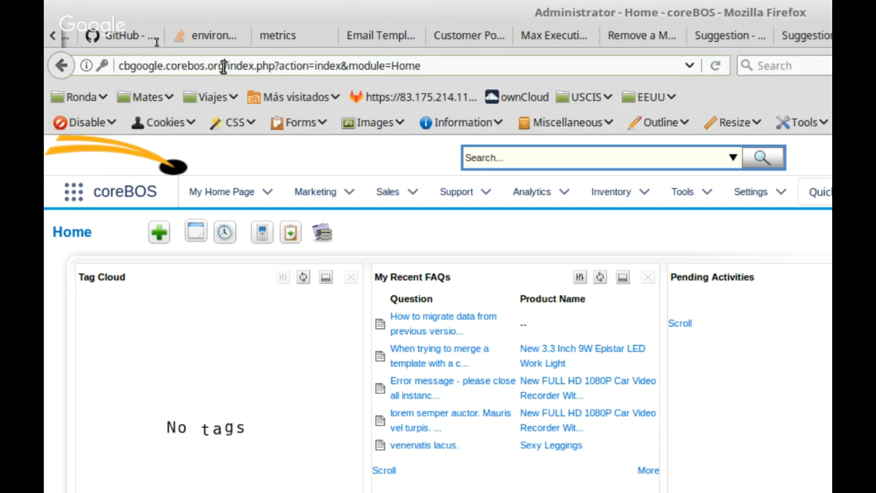
pyautogui.moveTo(224, 66); pyautogui.dragTo(115, 62)
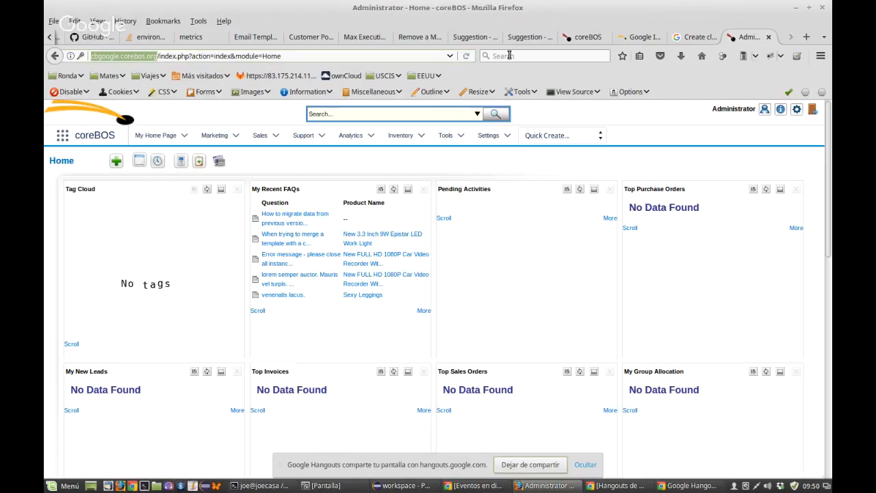
pyautogui.hotkey('ctrl', 'pageup')
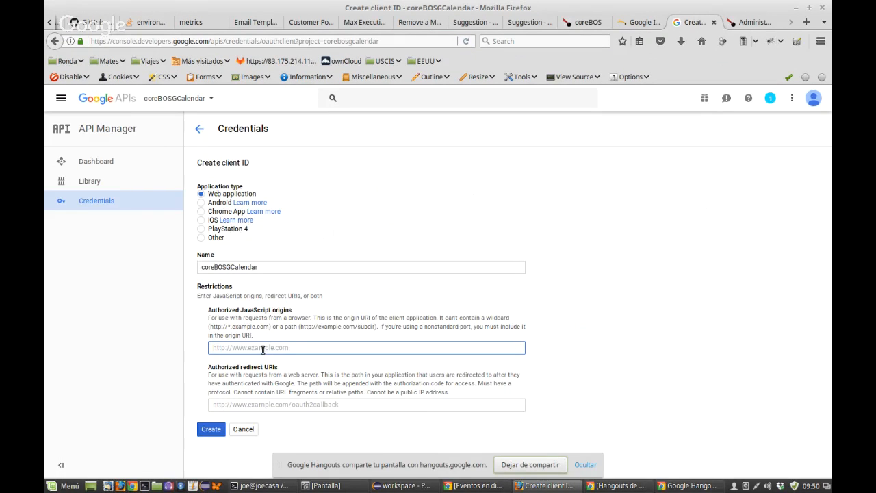
# Step: Retry adding the site address as an origin and retype the client name as coreBOSGCalandar
pyautogui.middleClick(341, 349)
pyautogui.click(341, 348)
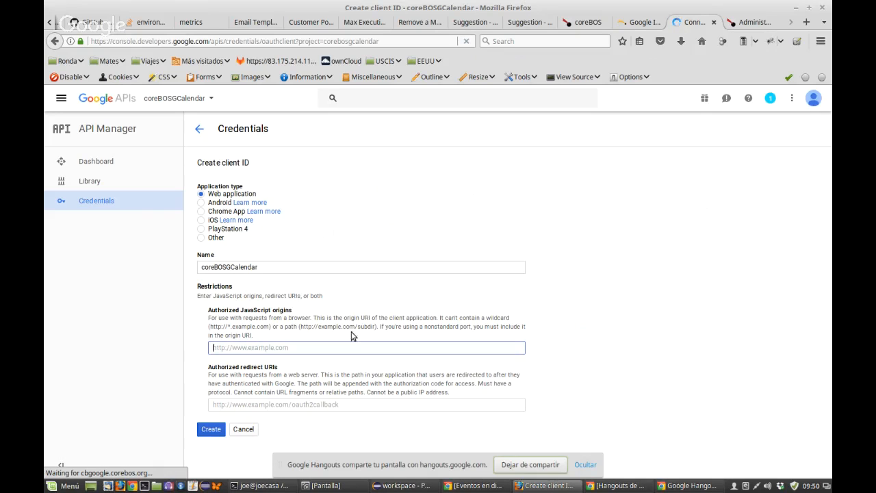
pyautogui.click(55, 42)
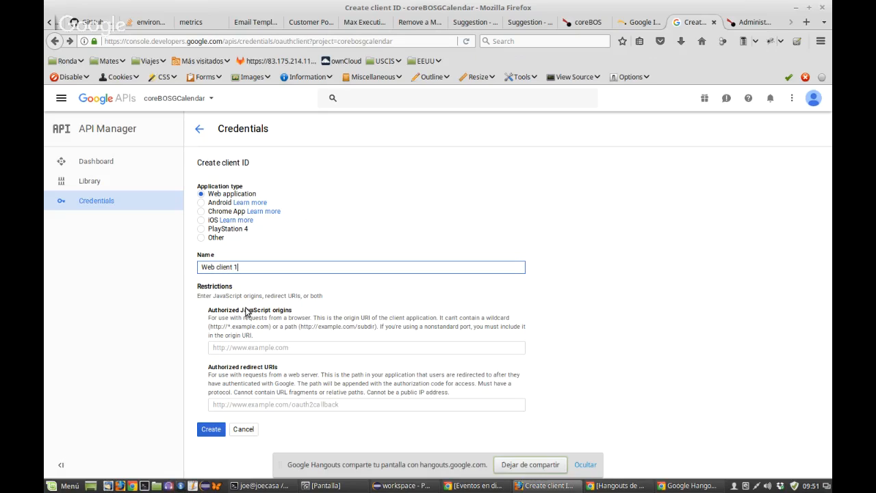
pyautogui.hotkey('ctrl', 'a')
pyautogui.write('co')
pyautogui.write('GCalandar')
pyautogui.click(262, 349)
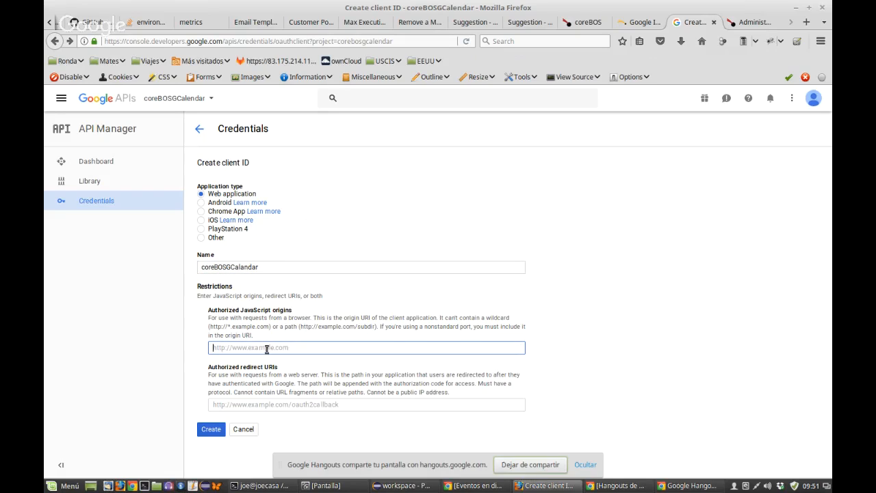
pyautogui.write('Web client 1')
pyautogui.tripleClick(273, 347)
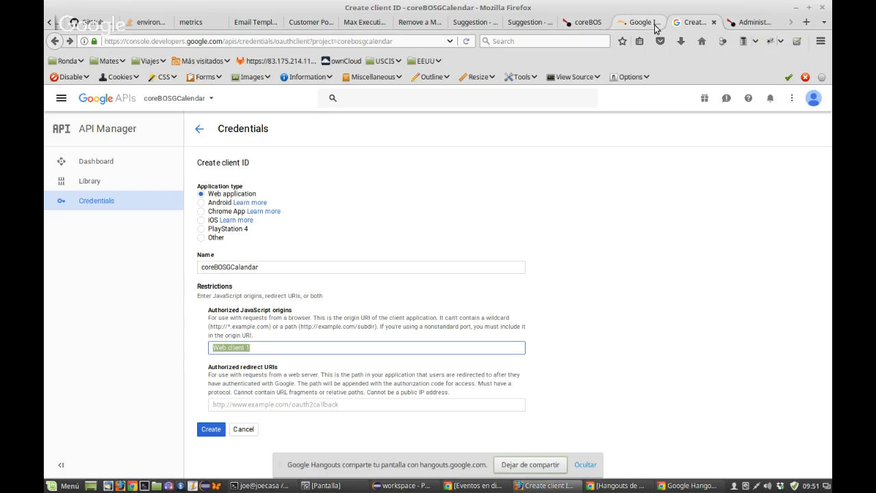
# Step: Copy cbgoogle.corebos.org again and attempt to paste it into the allowed origins field
pyautogui.click(739, 25)
pyautogui.moveTo(158, 41); pyautogui.dragTo(91, 42)
pyautogui.hotkey('ctrl', 'c')
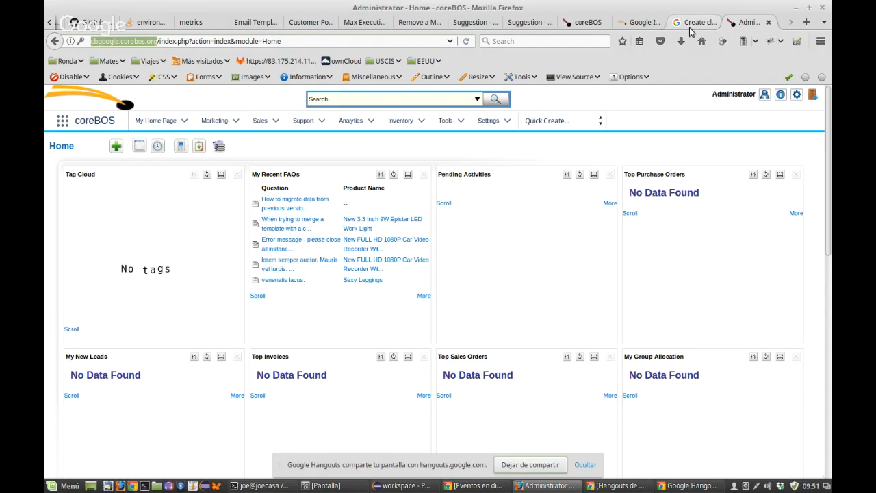
pyautogui.click(695, 23)
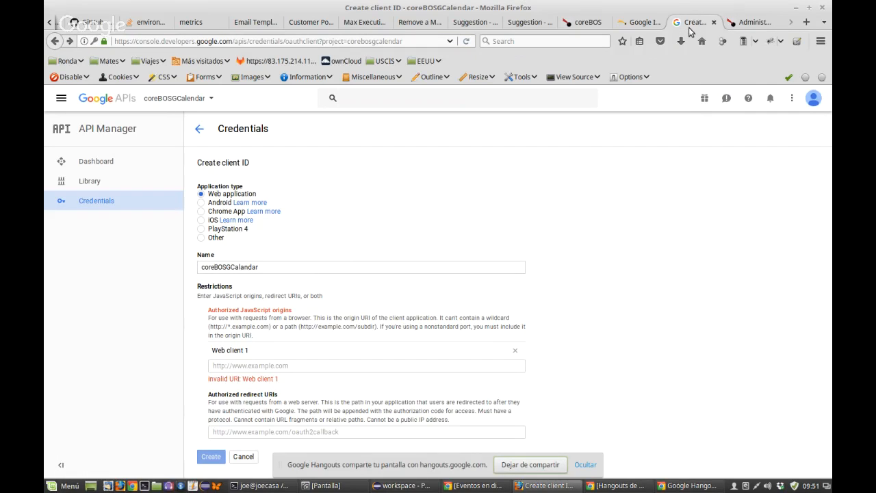
pyautogui.click(257, 364)
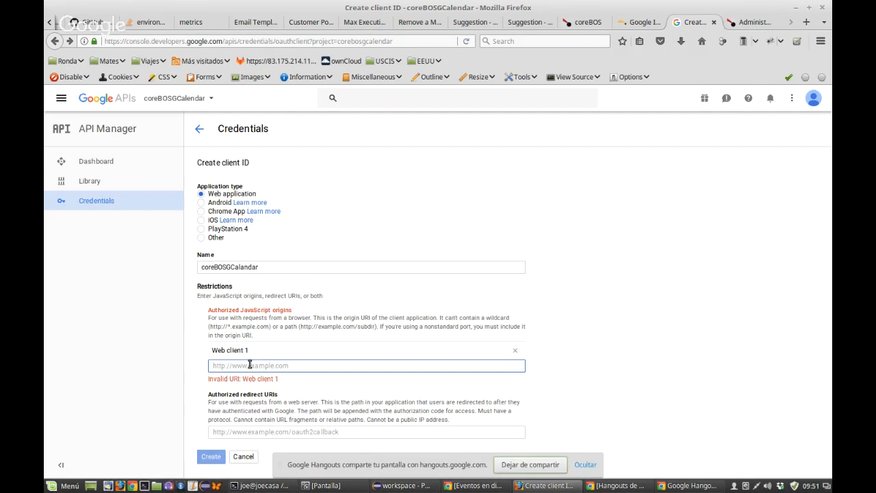
pyautogui.middleClick(250, 365)
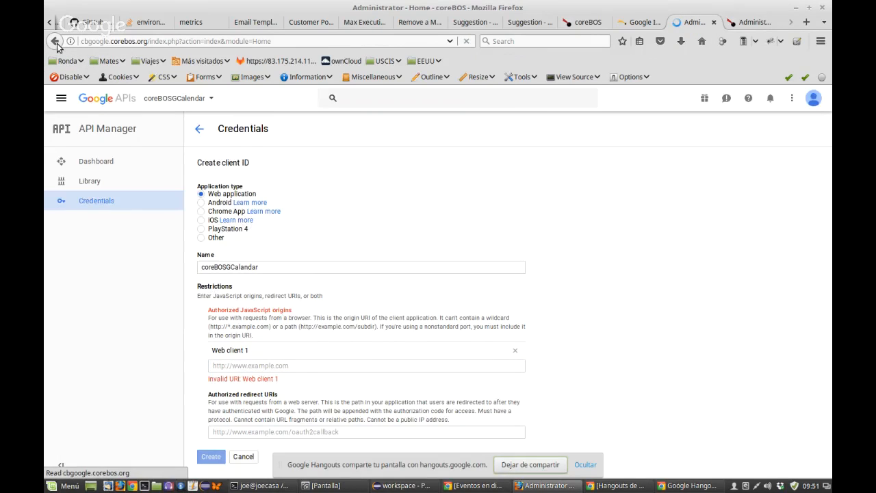
pyautogui.click(56, 42)
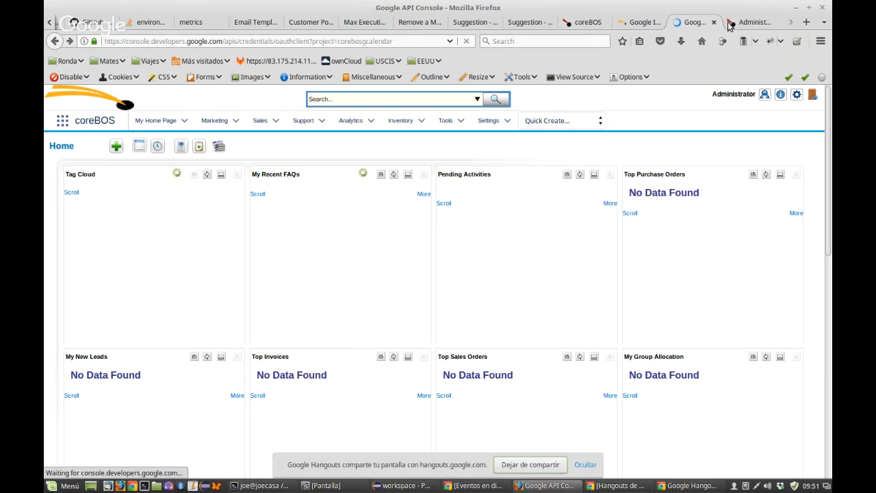
pyautogui.click(730, 25)
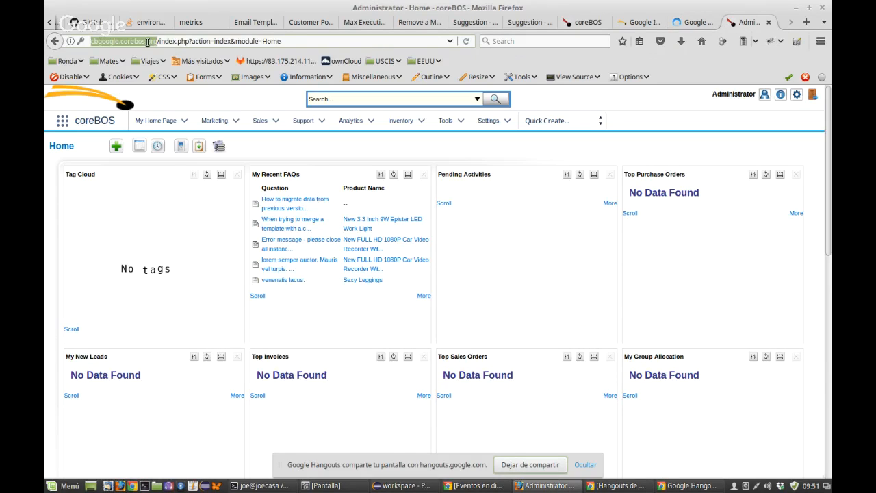
pyautogui.click(685, 25)
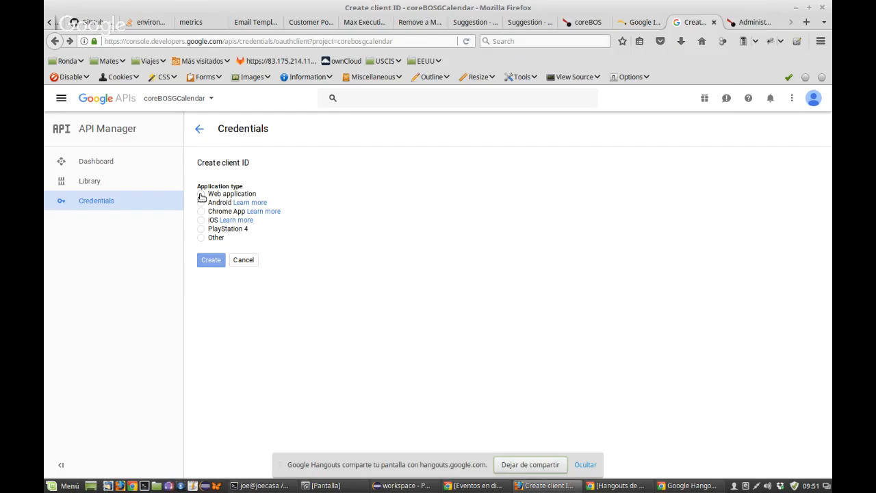
pyautogui.click(201, 195)
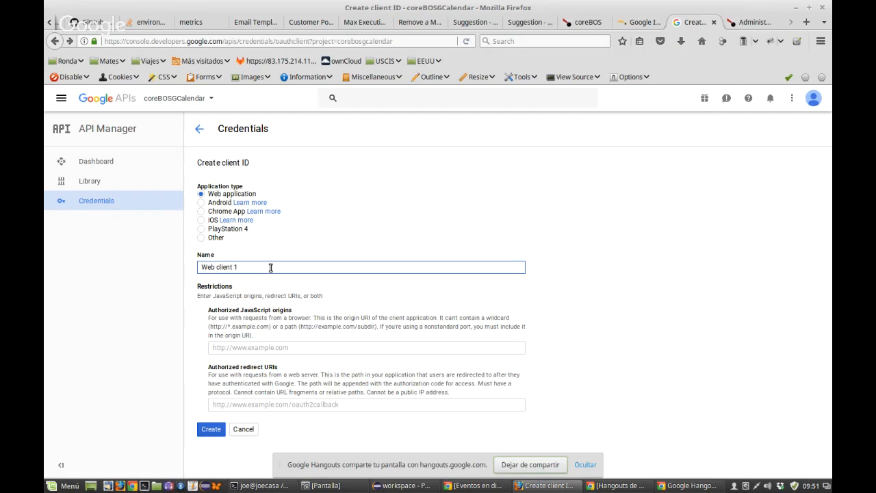
pyautogui.hotkey('ctrl', 'a')
pyautogui.write('coreBOSGCalandar')
pyautogui.click(265, 347)
pyautogui.hotkey('ctrl', 'v')
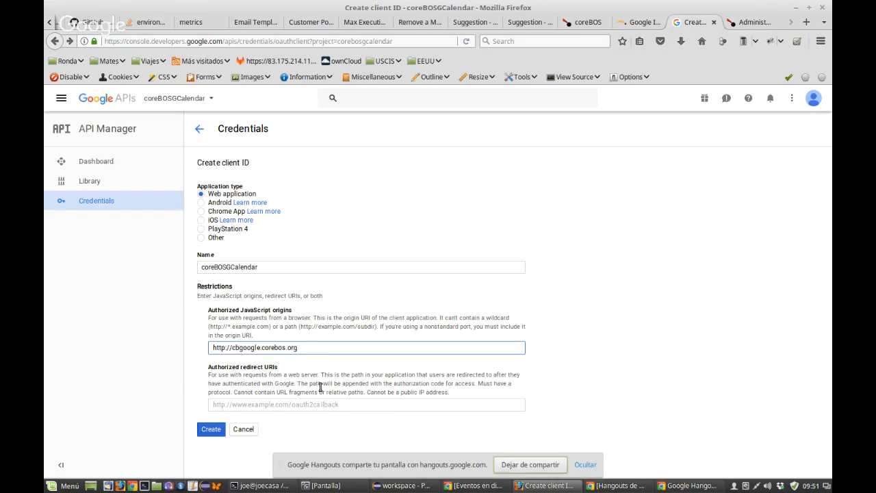
pyautogui.click(287, 403)
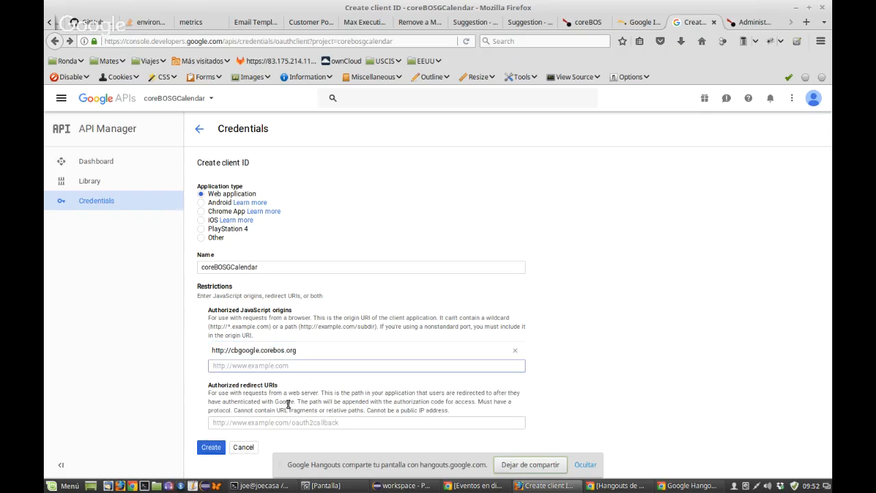
pyautogui.tripleClick(309, 350)
pyautogui.hotkey('ctrl', 'c')
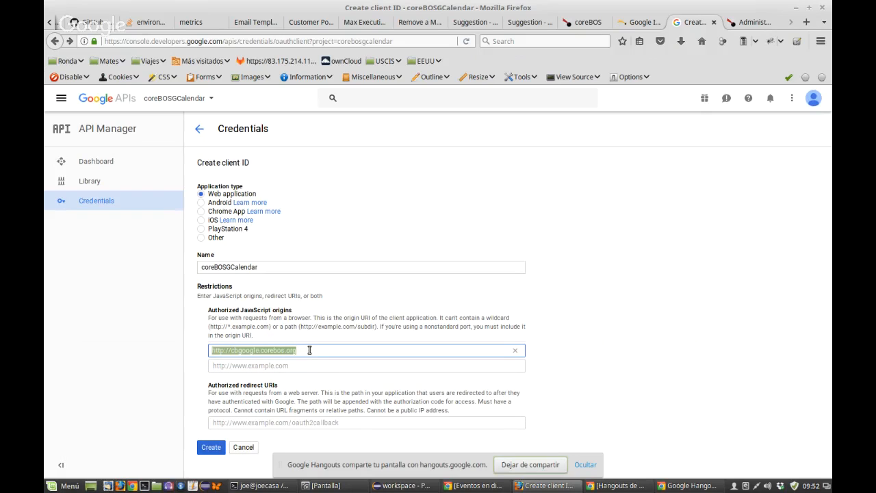
pyautogui.click(268, 423)
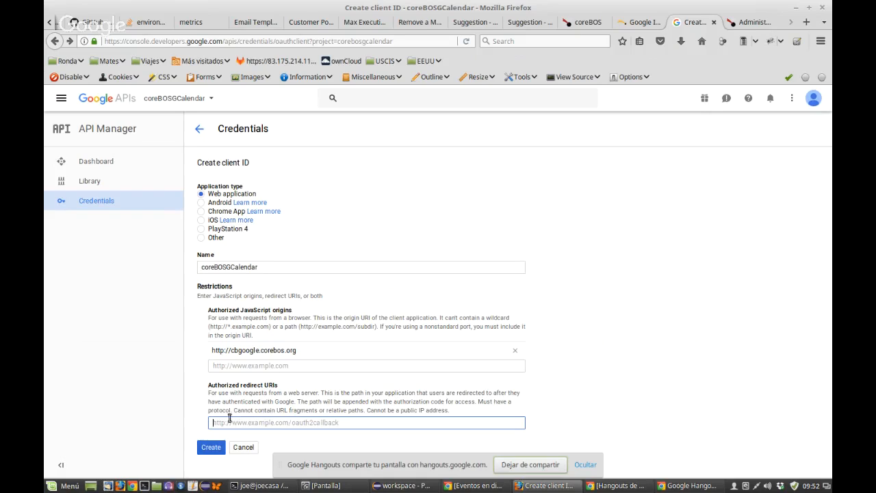
pyautogui.click(634, 26)
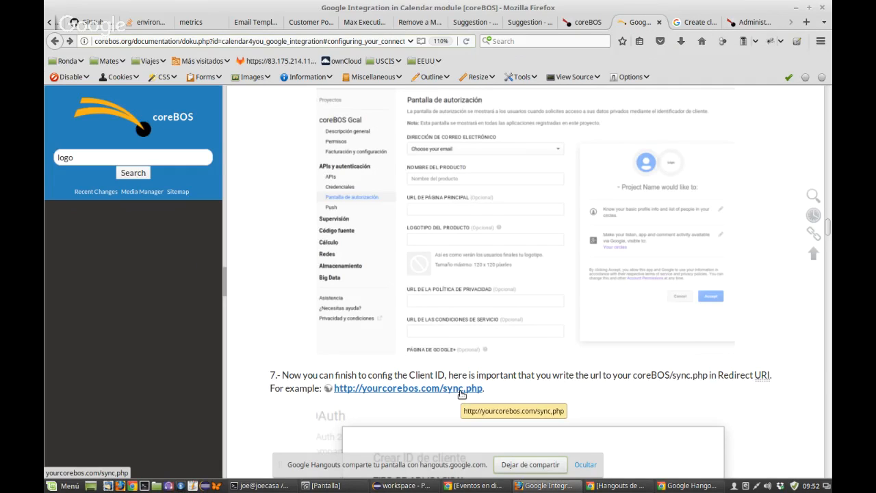
pyautogui.click(693, 26)
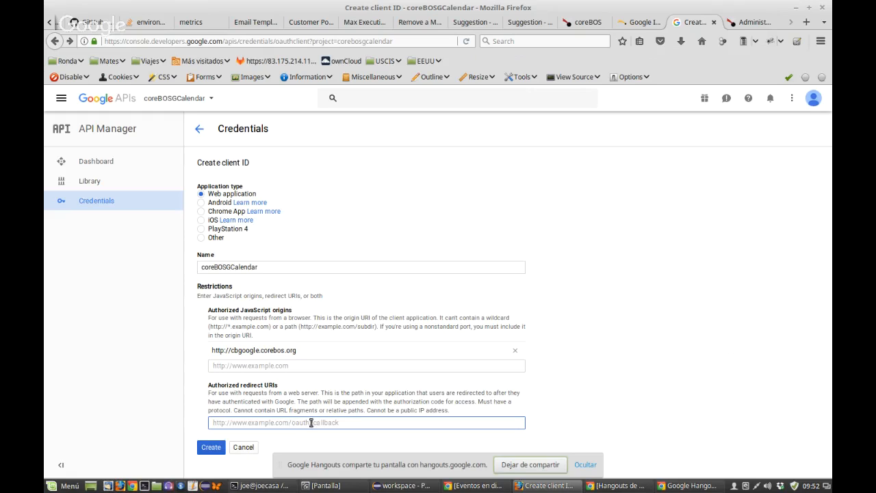
pyautogui.hotkey('ctrl', 'v')
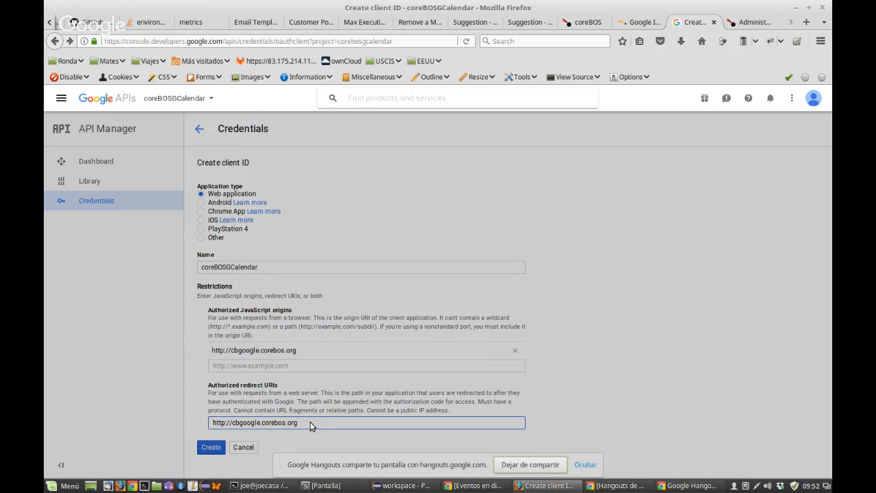
pyautogui.click(310, 421)
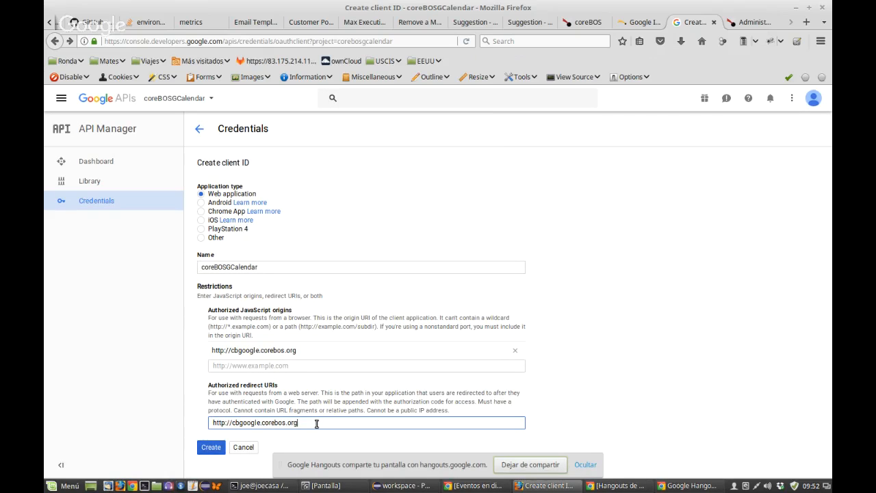
pyautogui.write('/sync.php')
pyautogui.click(211, 447)
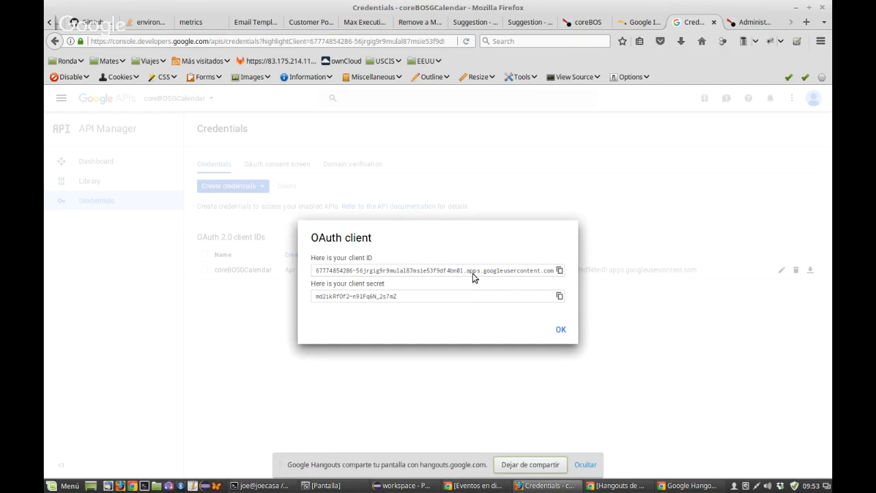
pyautogui.click(466, 273)
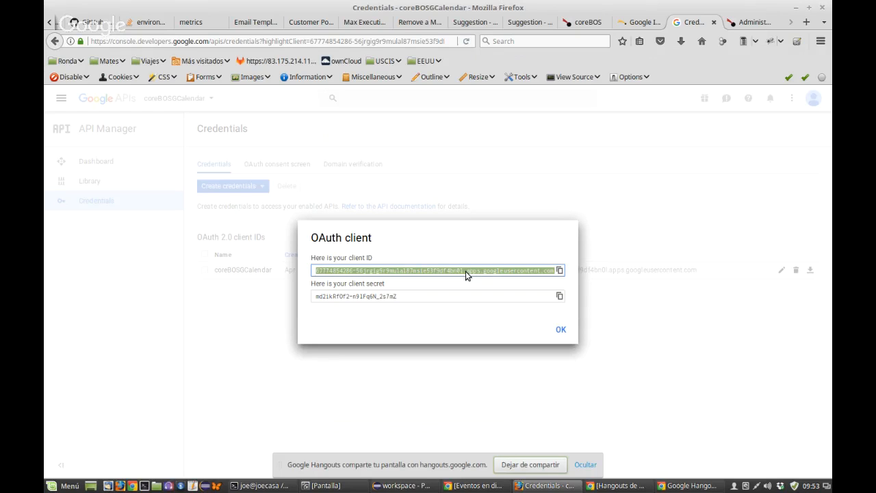
pyautogui.click(192, 486)
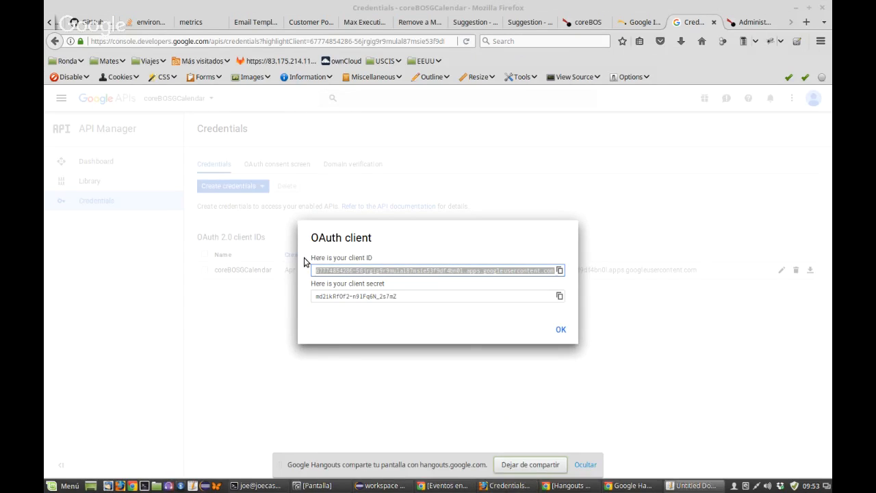
# Step: Paste the new client ID into the empty text editor document
pyautogui.hotkey('ctrl', 'v')
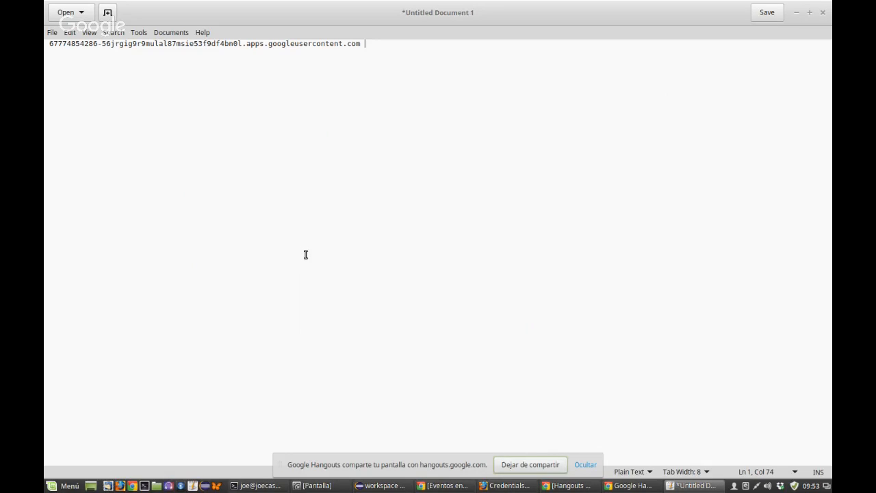
pyautogui.press('Return')
pyautogui.press('Return')
pyautogui.click(629, 486)
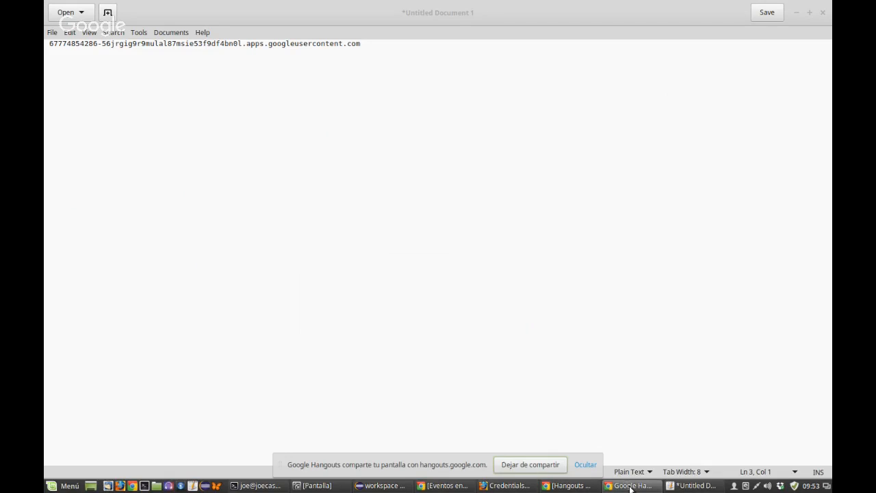
pyautogui.click(567, 485)
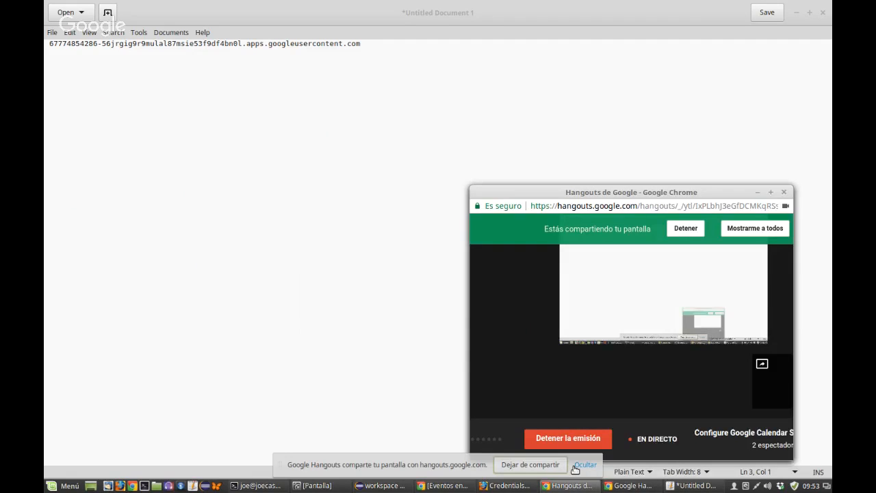
pyautogui.click(584, 465)
pyautogui.moveTo(606, 487)
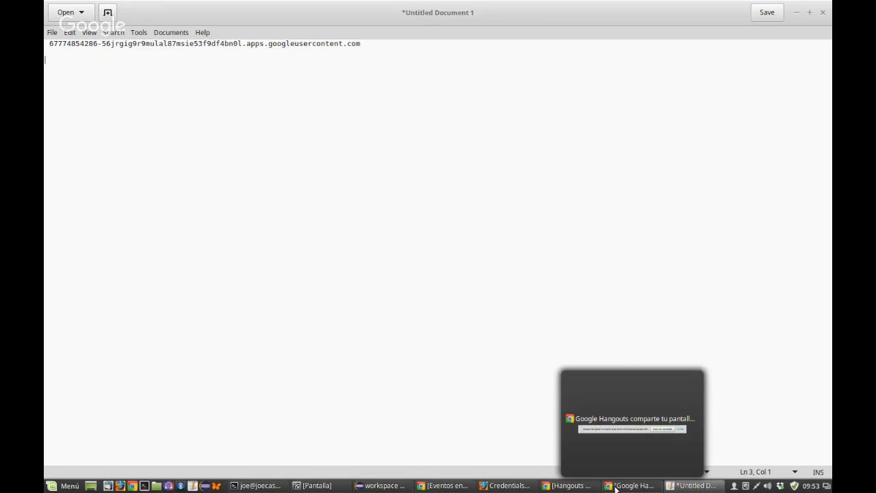
pyautogui.click(677, 487)
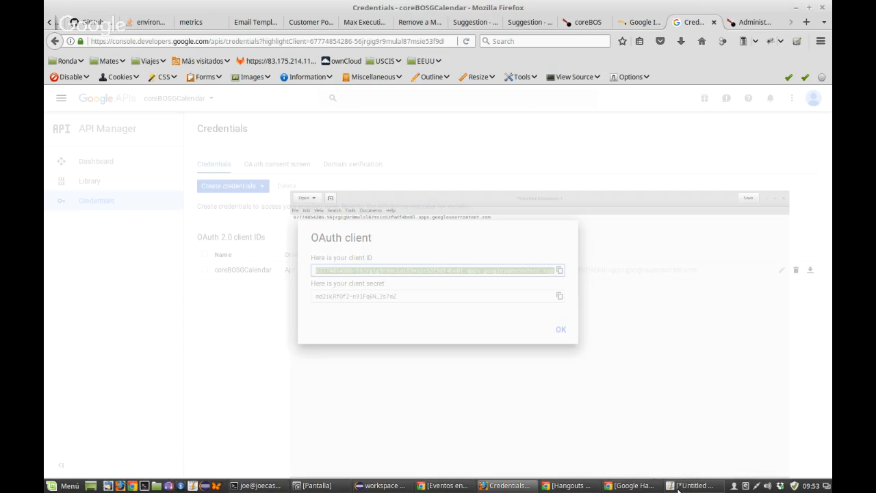
# Step: Copy the client secret from the browser and paste it under a 'client secret' label
pyautogui.click(387, 262)
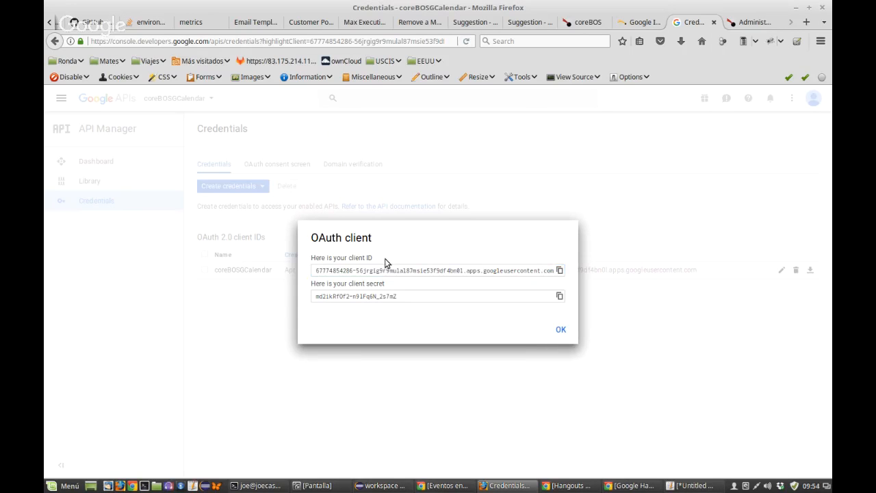
pyautogui.click(403, 298)
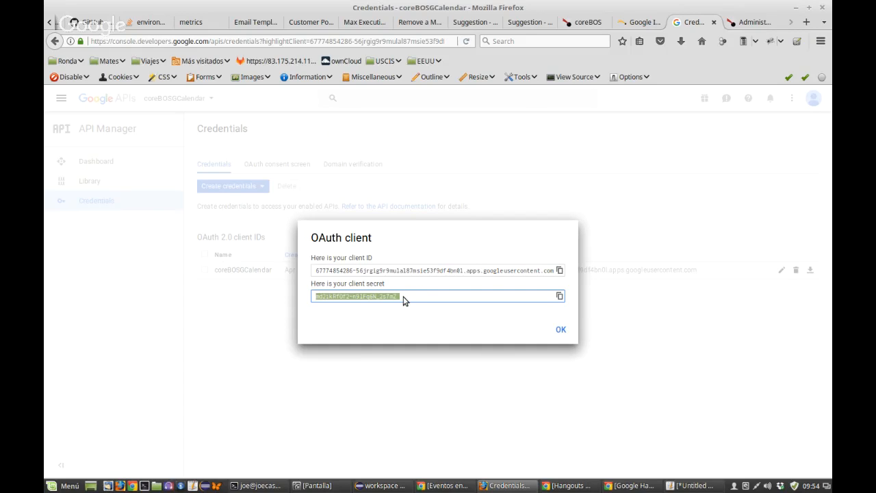
pyautogui.click(684, 487)
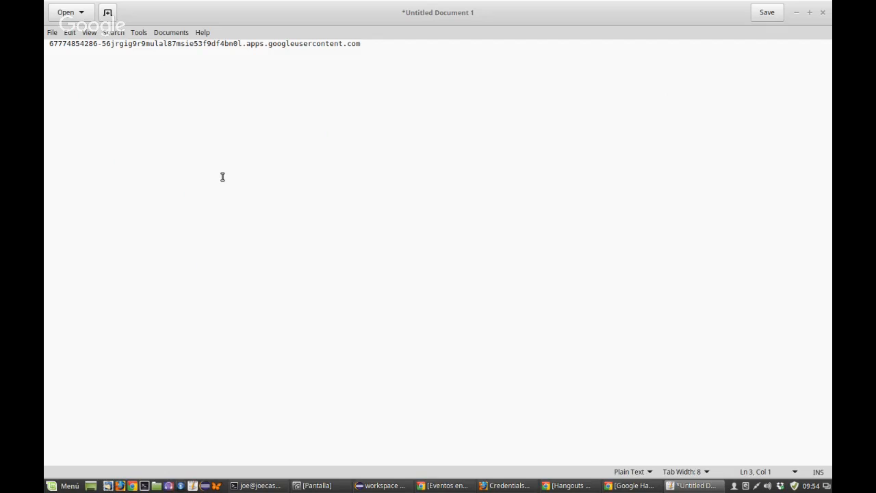
pyautogui.write('client secret')
pyautogui.press('Return')
pyautogui.hotkey('ctrl', 'v')
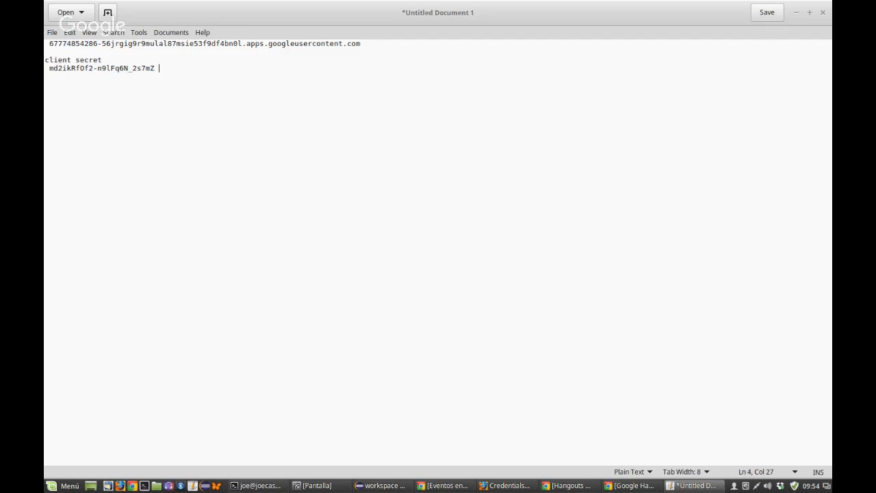
# Step: Add a 'cliente id' label on a new first line above the client ID
pyautogui.hotkey('ctrl', 'Home')
pyautogui.press('Return')
pyautogui.press('Up')
pyautogui.write('cliente')
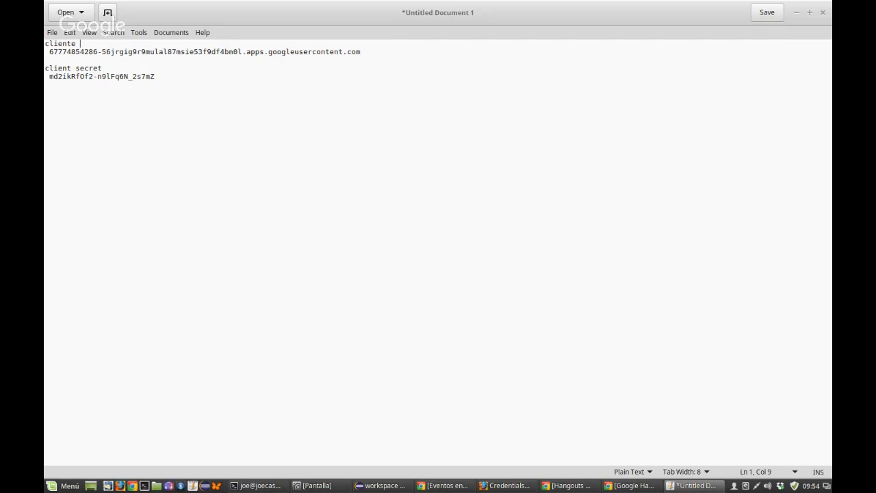
pyautogui.write(' id')
pyautogui.click(581, 488)
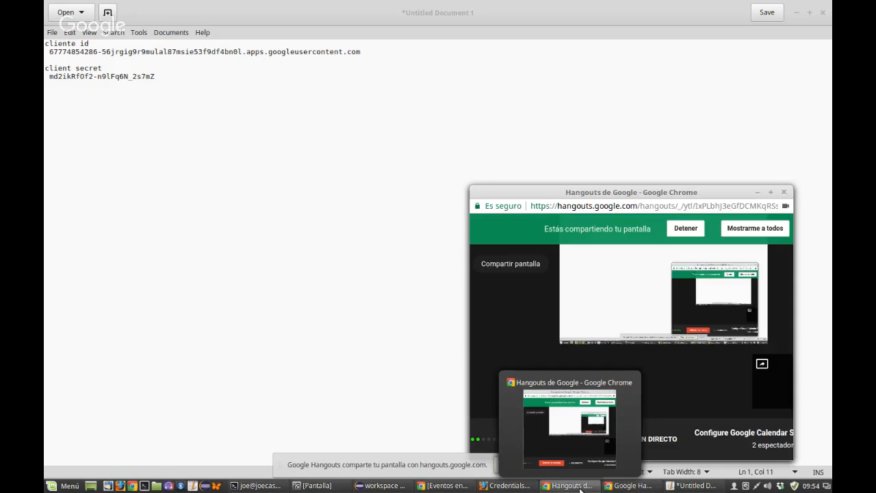
pyautogui.click(680, 485)
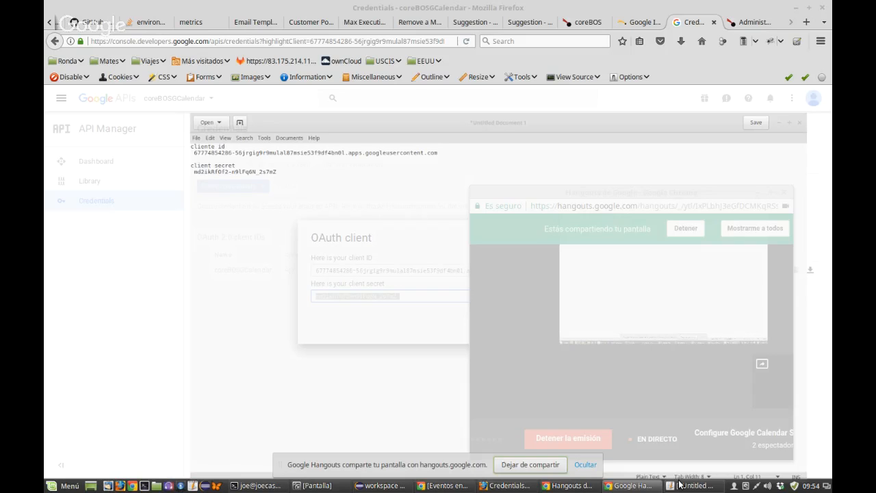
# Step: Dismiss the client ID popup, skim the Google integration guide, and return to the Credentials list
pyautogui.click(692, 164)
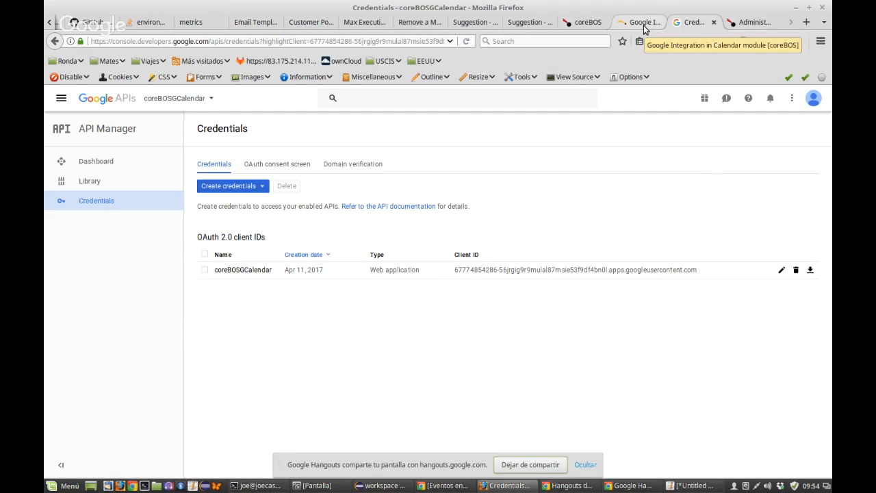
pyautogui.click(740, 25)
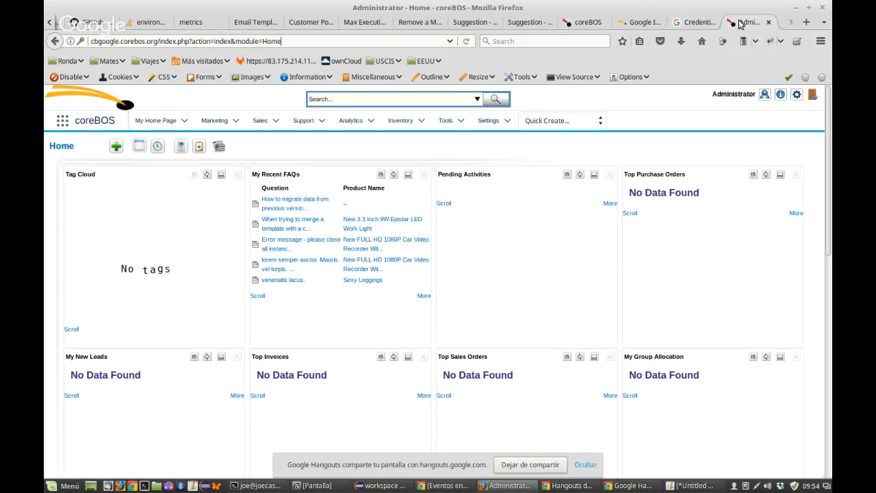
pyautogui.click(641, 22)
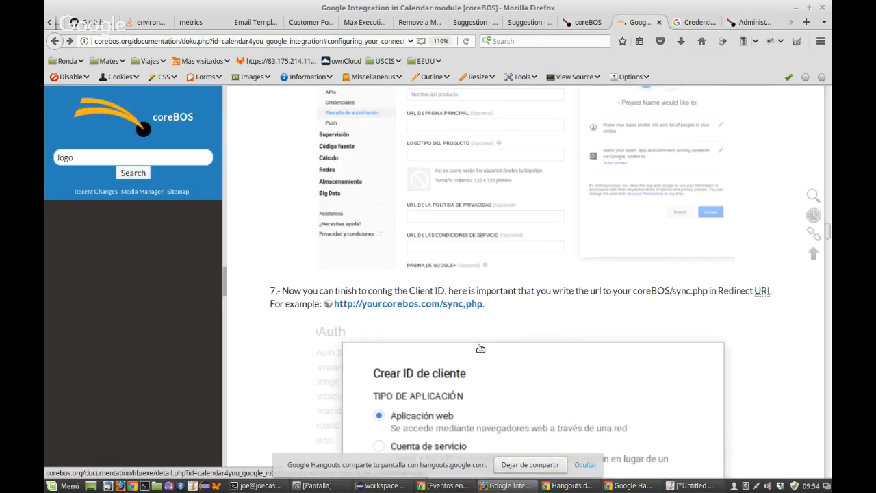
pyautogui.scroll(-4, 480, 348)
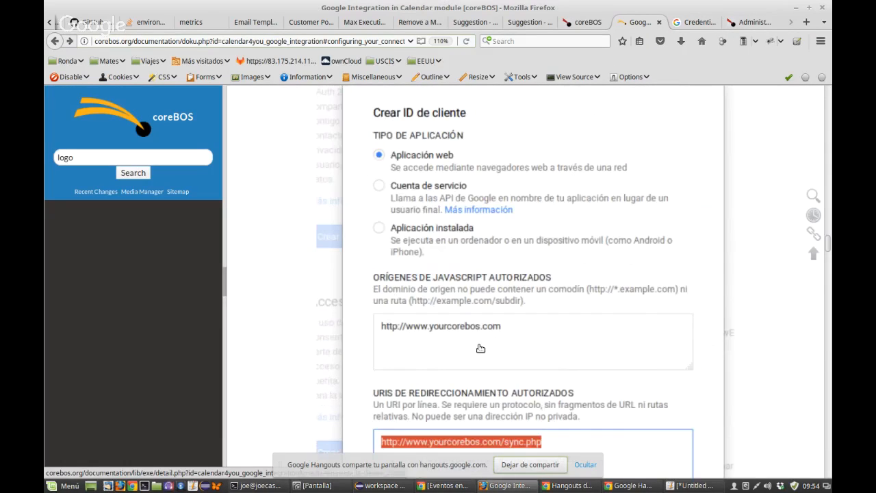
pyautogui.scroll(3, 480, 348)
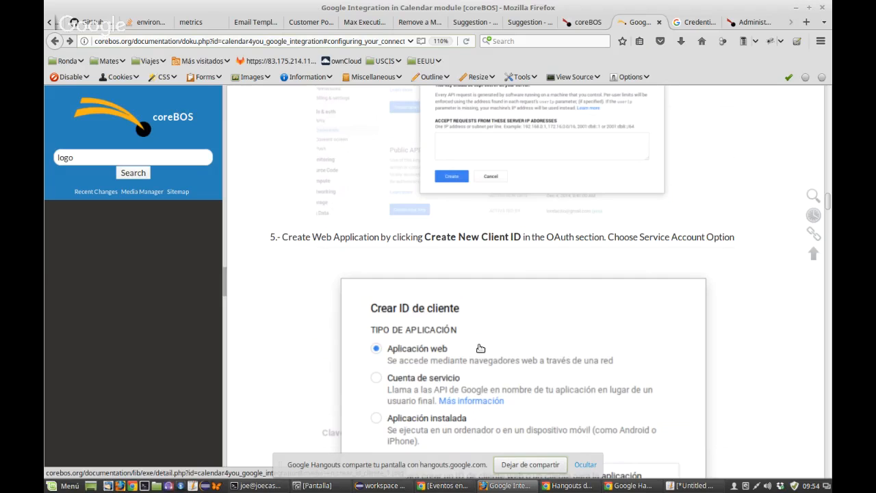
pyautogui.scroll(8, 481, 348)
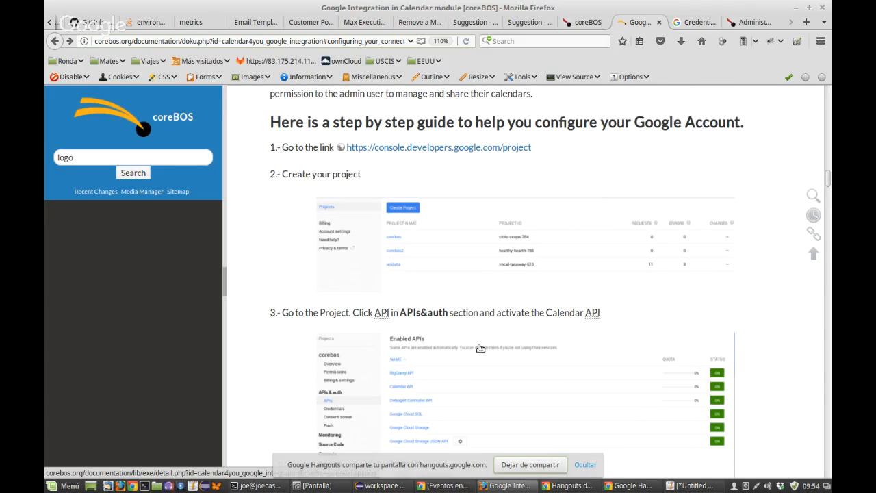
pyautogui.scroll(-3, 480, 348)
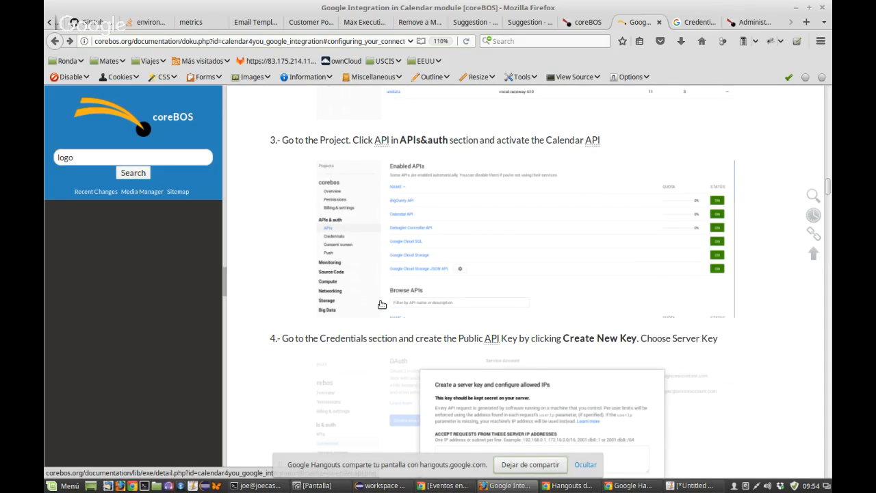
pyautogui.click(698, 23)
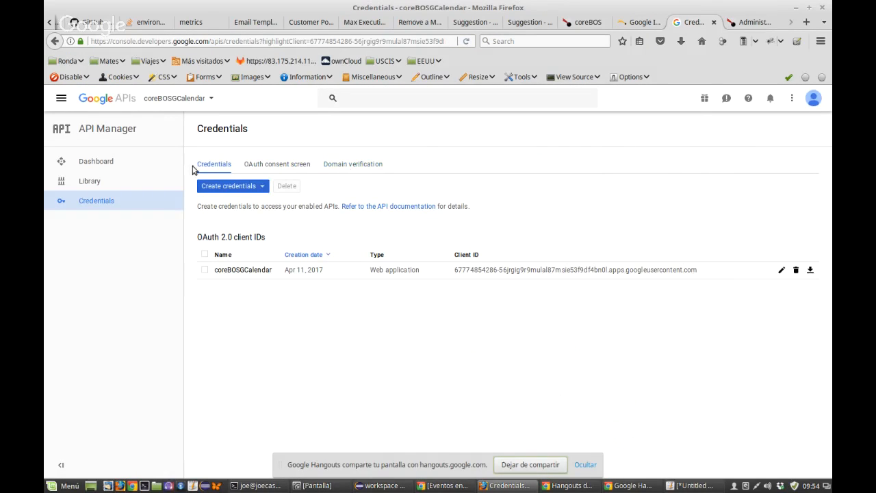
# Step: Go from Credentials through the OAuth consent screen to Domain verification and start adding a domain
pyautogui.click(114, 202)
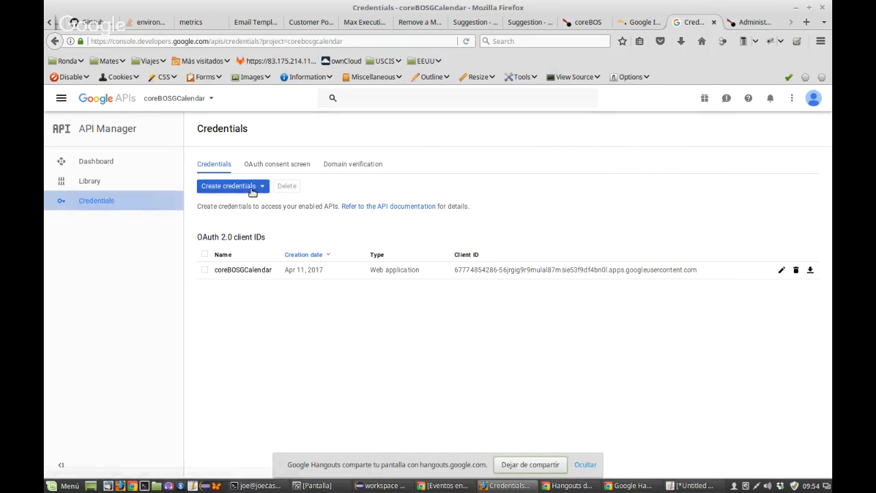
pyautogui.click(279, 166)
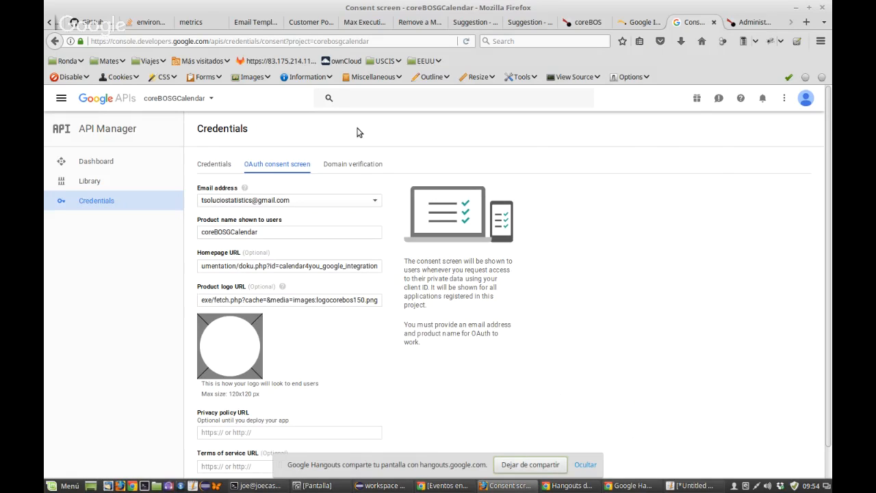
pyautogui.click(353, 165)
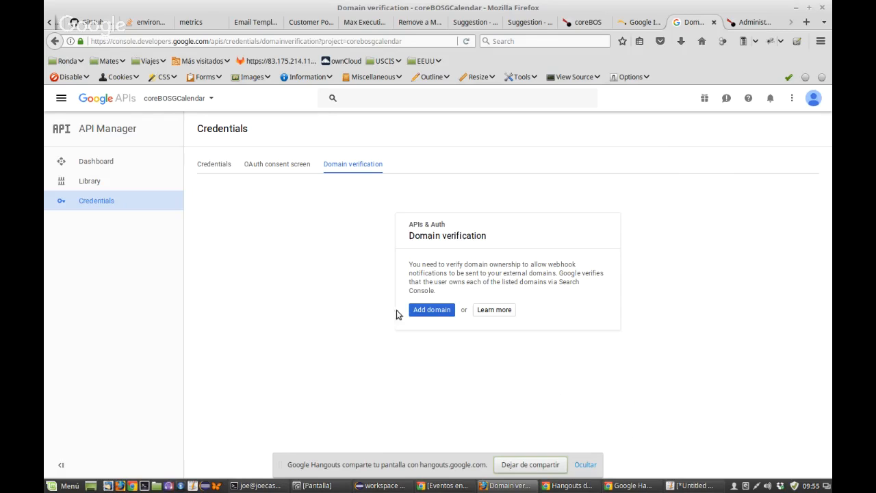
pyautogui.click(421, 311)
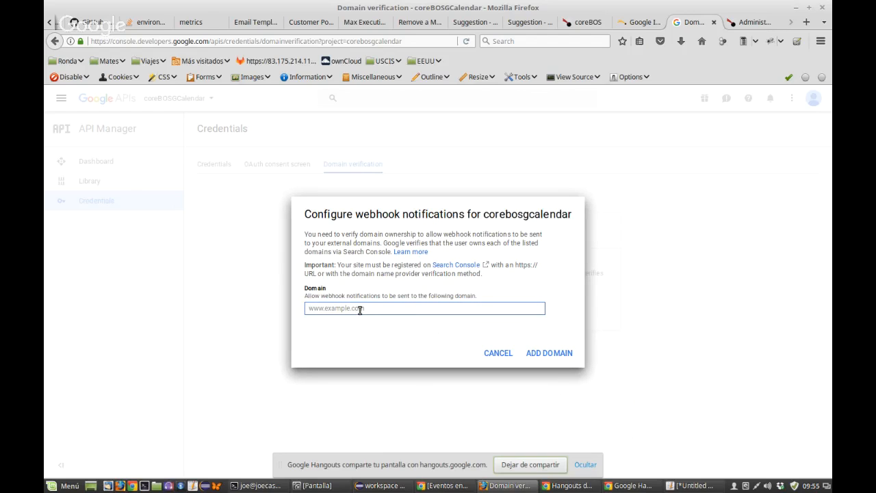
pyautogui.hotkey('ctrl', 'v')
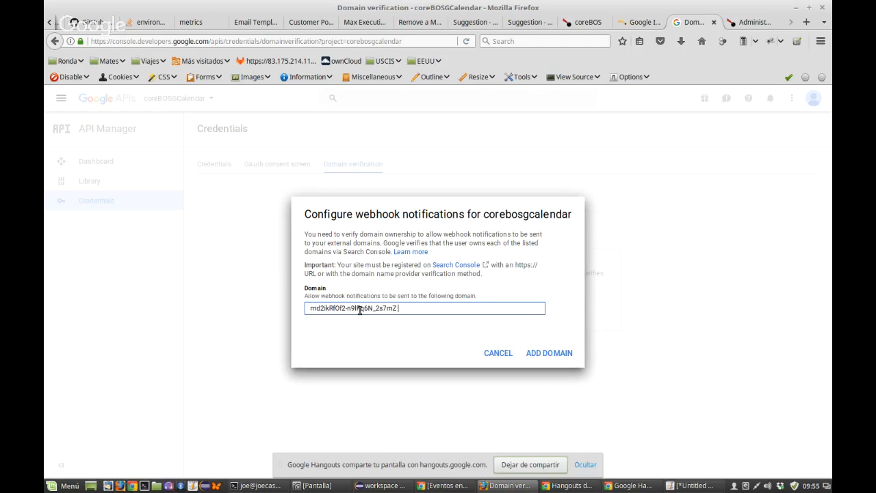
pyautogui.tripleClick(359, 309)
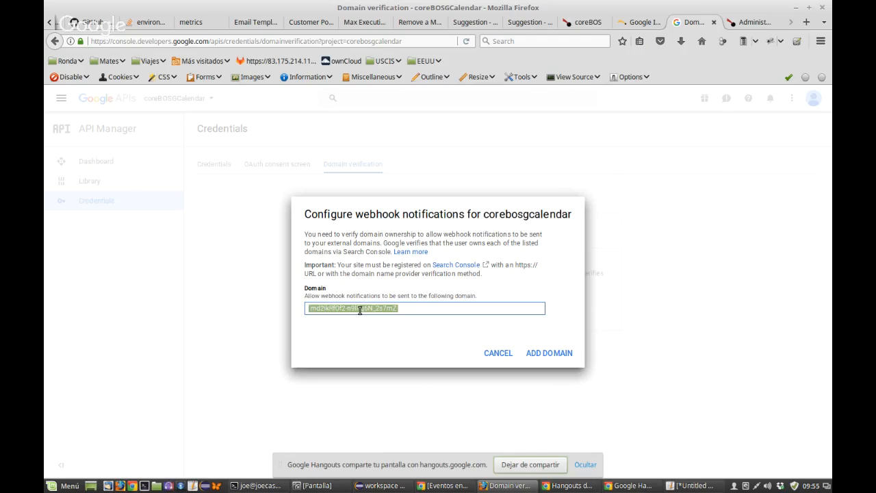
pyautogui.press('BackSpace')
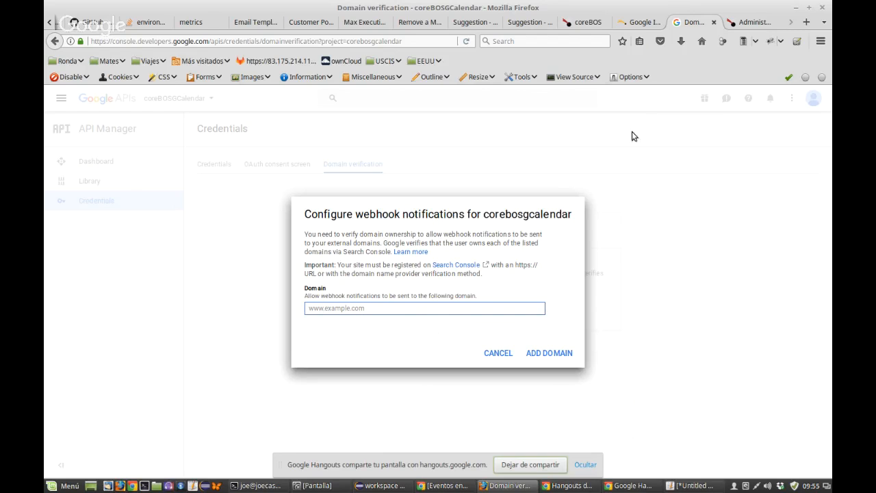
pyautogui.click(736, 25)
pyautogui.moveTo(157, 41); pyautogui.dragTo(91, 40)
pyautogui.hotkey('ctrl', 'c')
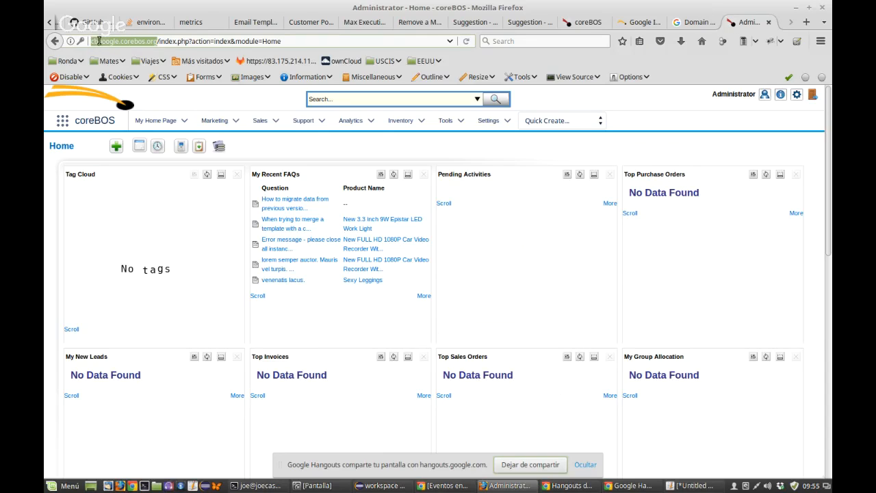
pyautogui.click(694, 25)
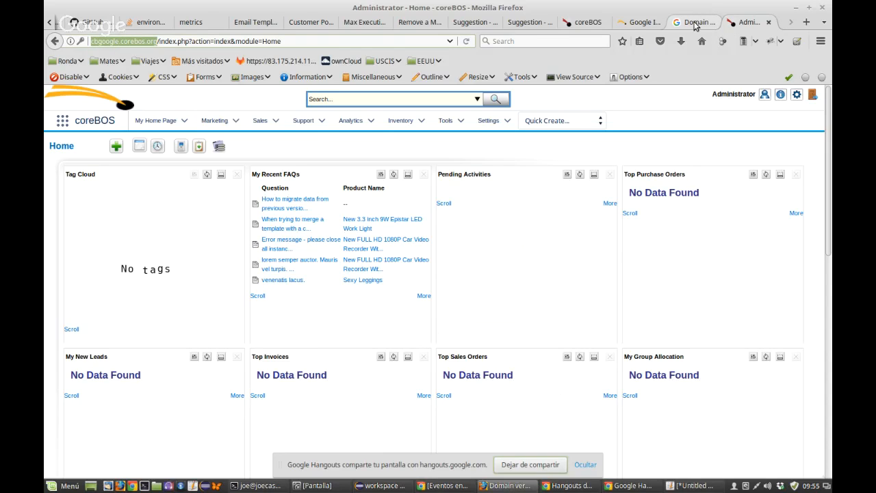
pyautogui.hotkey('ctrl', 'v')
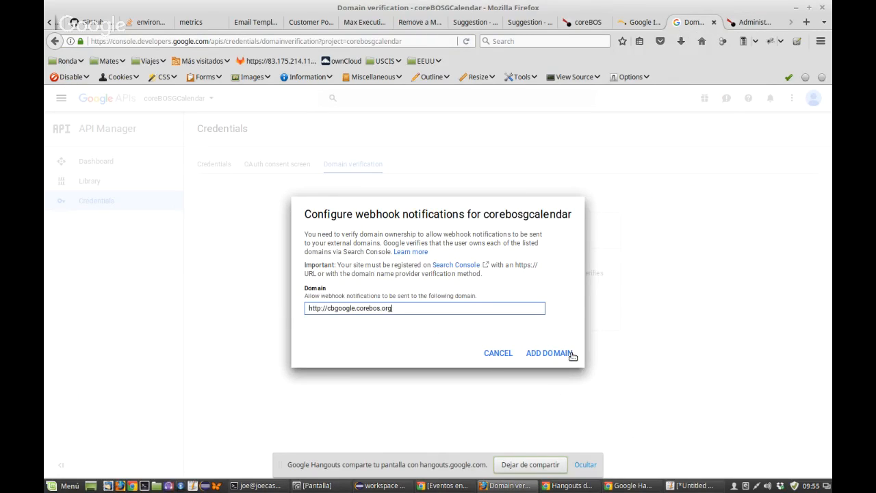
pyautogui.click(561, 354)
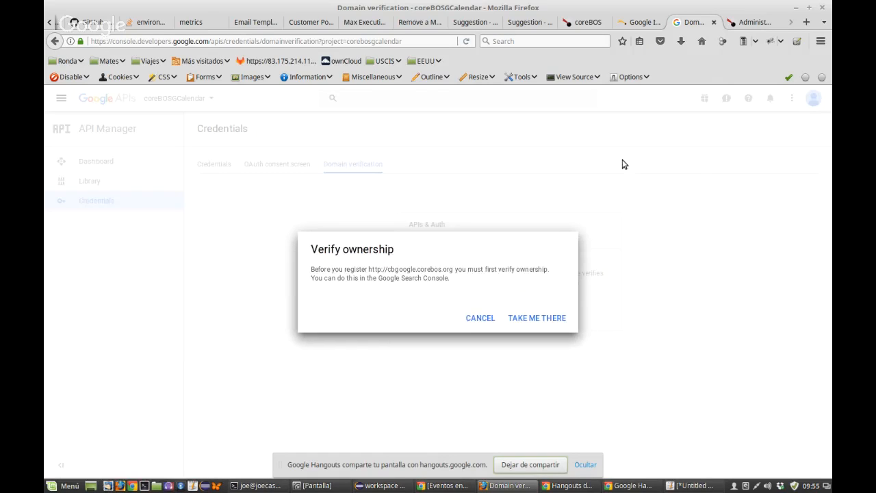
# Step: Follow the ownership link to Webmaster Central, sign in to the Google account, then return to the domain dialog
pyautogui.click(529, 319)
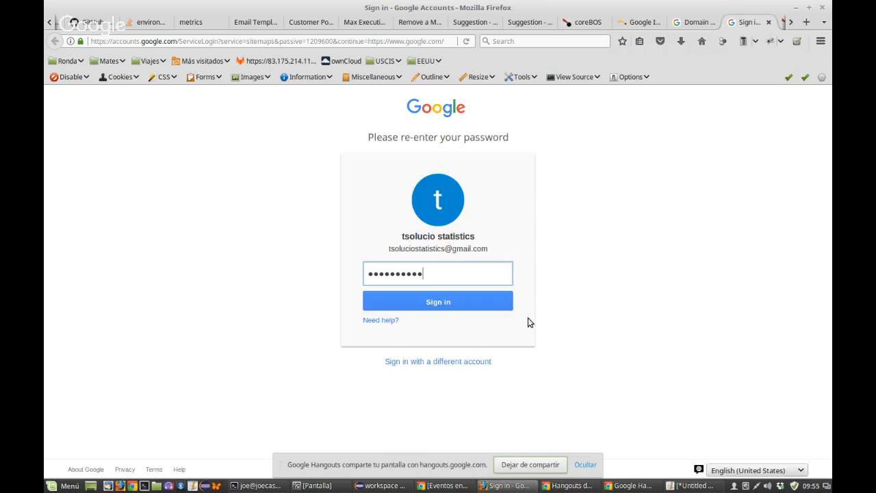
pyautogui.click(472, 300)
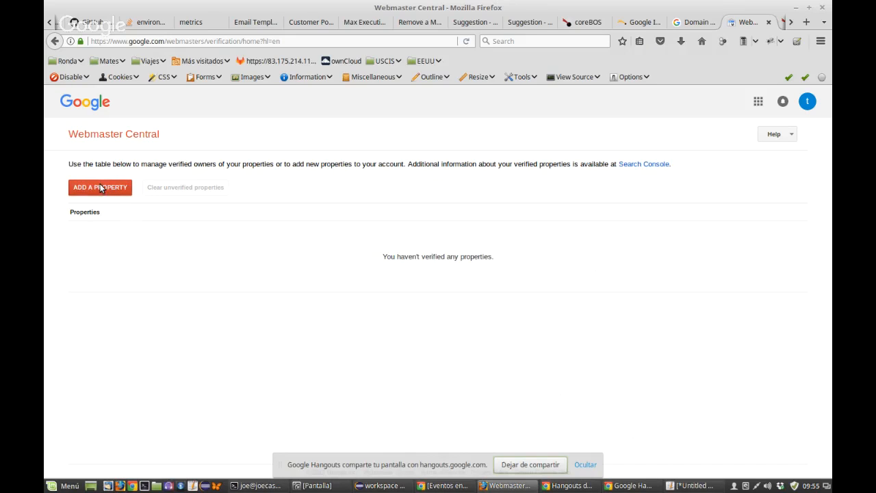
pyautogui.click(694, 22)
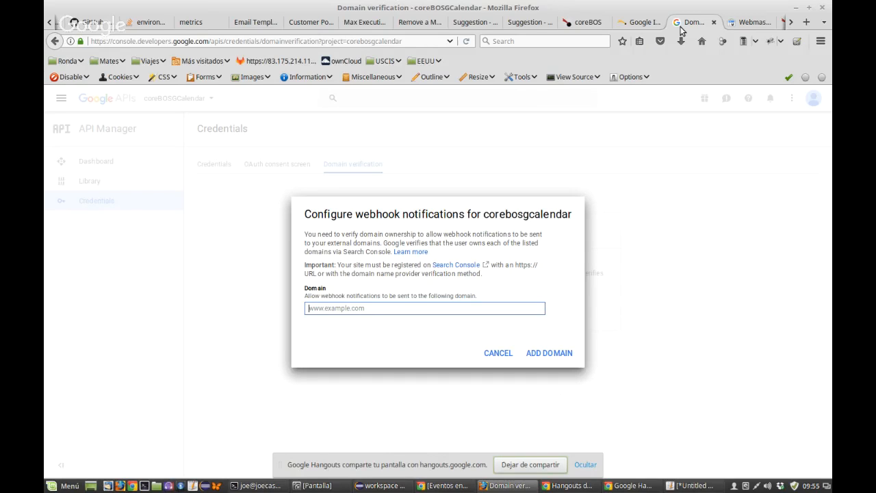
# Step: Skim the coreBOS Google integration guide, then return to the project's OAuth Credentials list
pyautogui.click(640, 22)
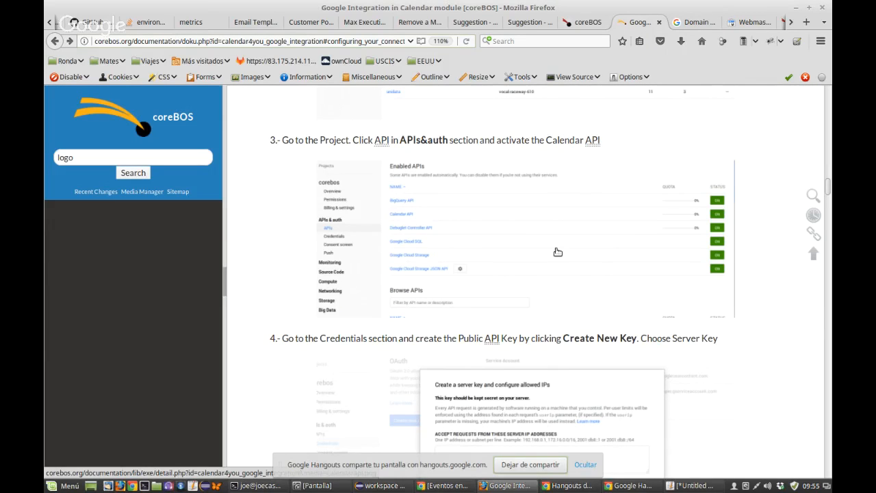
pyautogui.scroll(-1, 558, 252)
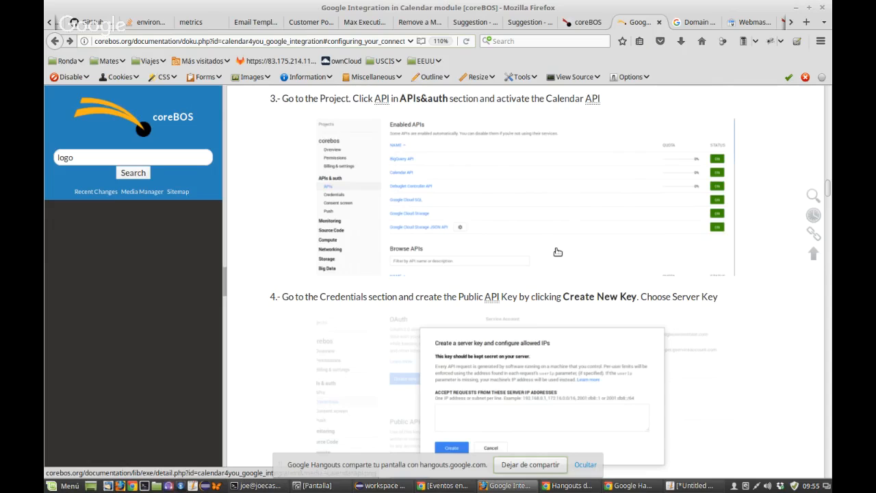
pyautogui.scroll(-10, 558, 252)
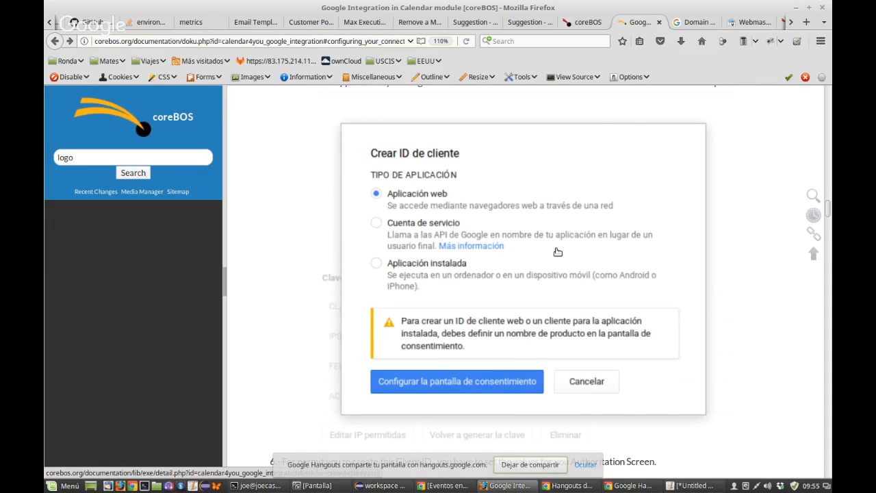
pyautogui.scroll(-10, 558, 252)
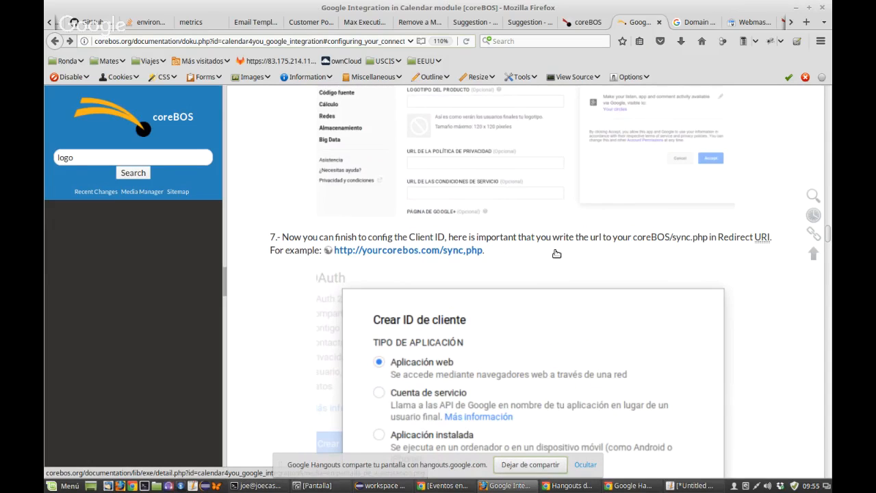
pyautogui.scroll(-10, 556, 254)
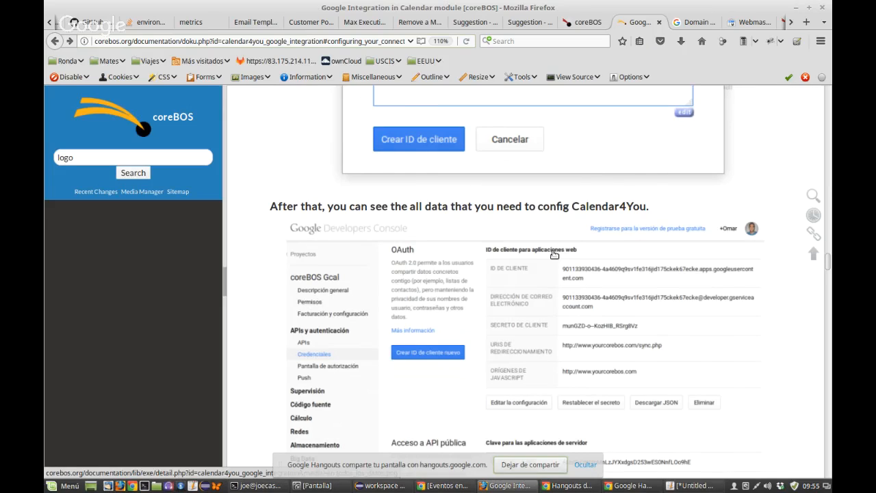
pyautogui.scroll(10, 555, 255)
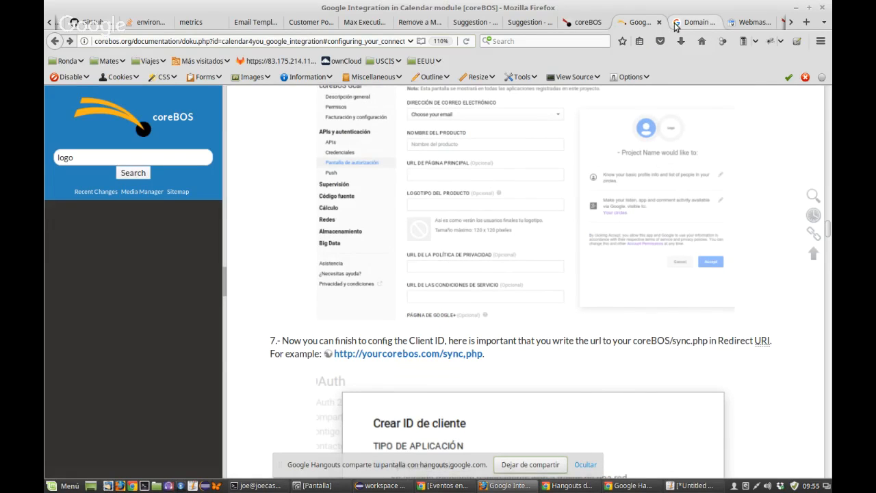
pyautogui.click(695, 22)
pyautogui.click(218, 169)
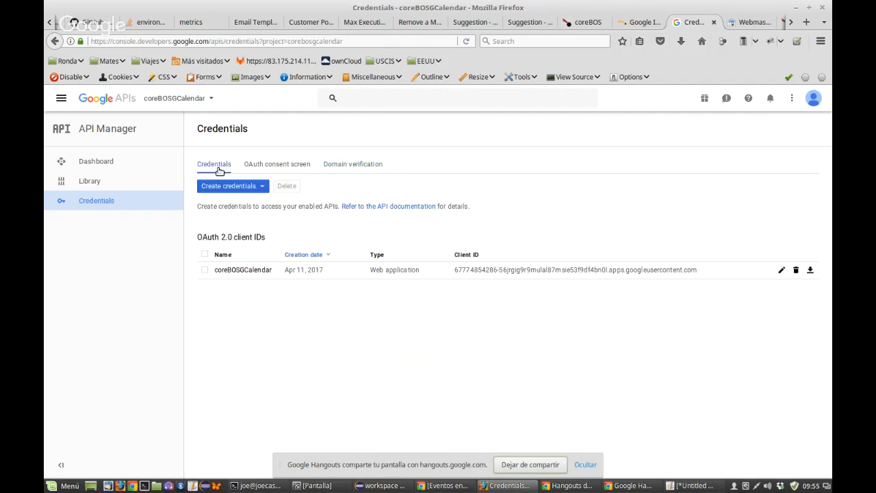
# Step: Open the project Dashboard and browse the API library via ENABLE API
pyautogui.click(88, 168)
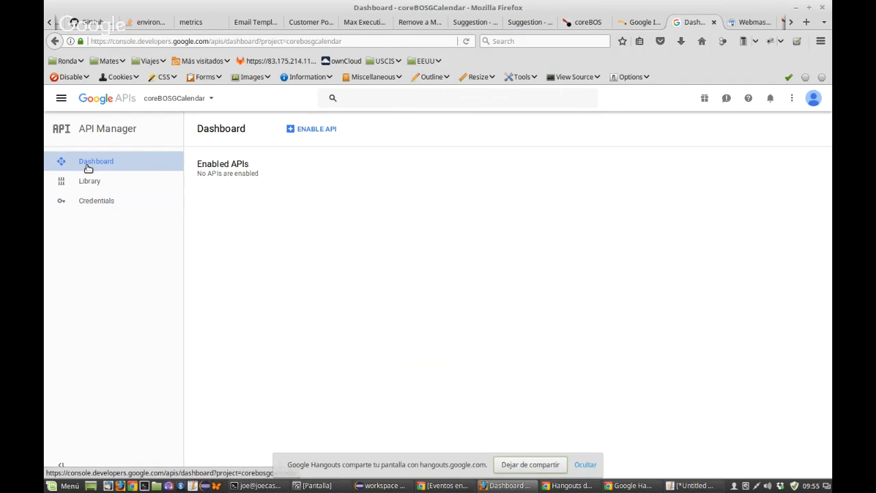
pyautogui.click(310, 132)
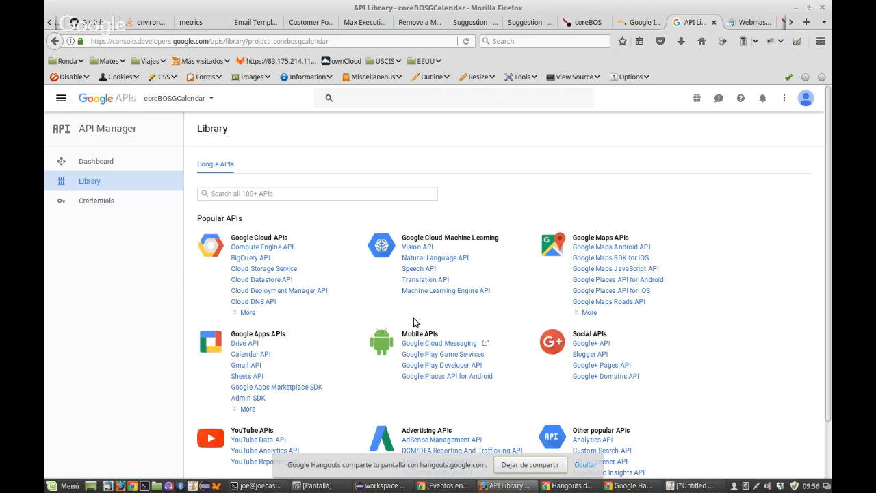
pyautogui.scroll(-1, 414, 322)
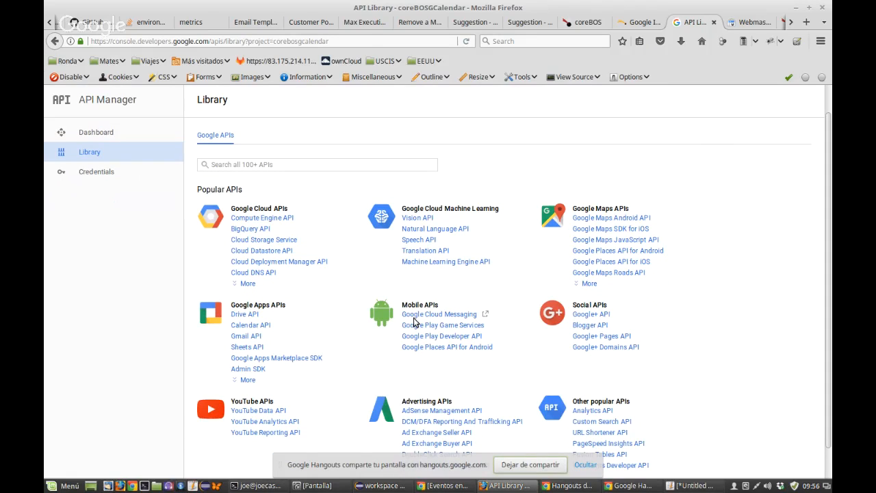
pyautogui.scroll(-1, 265, 370)
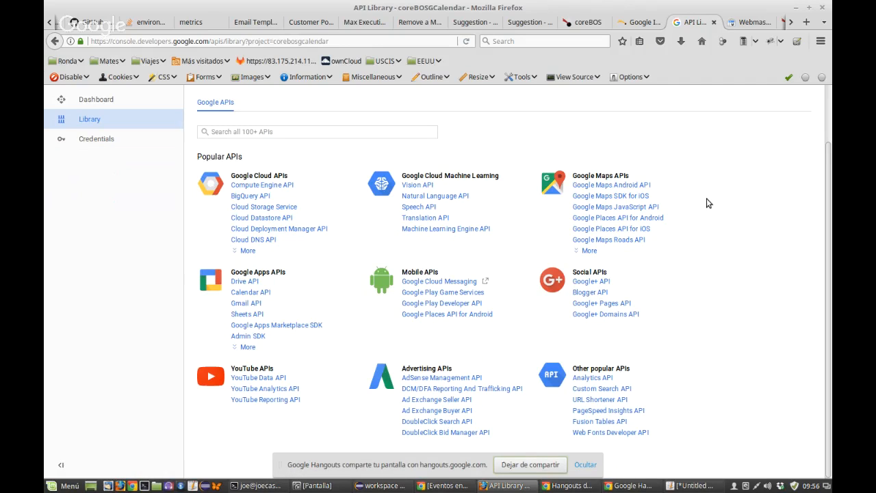
# Step: Search the library for 'calendar', correcting the misspelled entry
pyautogui.click(286, 137)
pyautogui.write('calerndar')
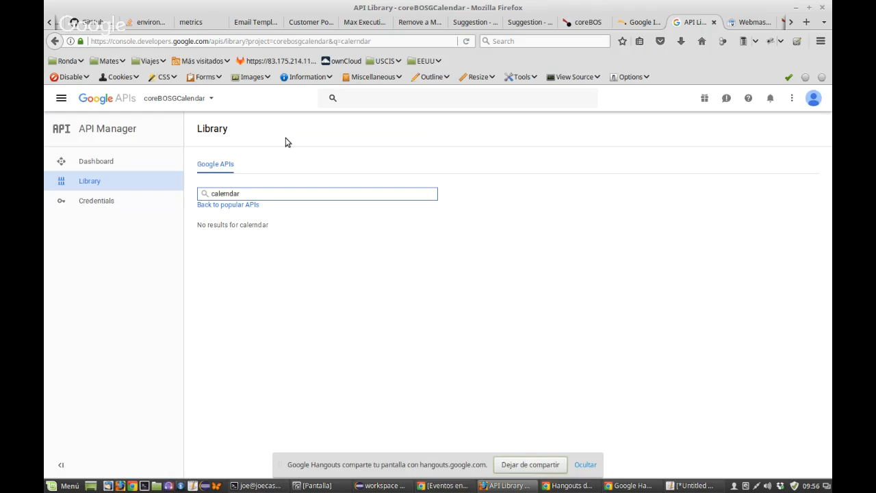
pyautogui.press('Left')
pyautogui.press('Left')
pyautogui.press('BackSpace')
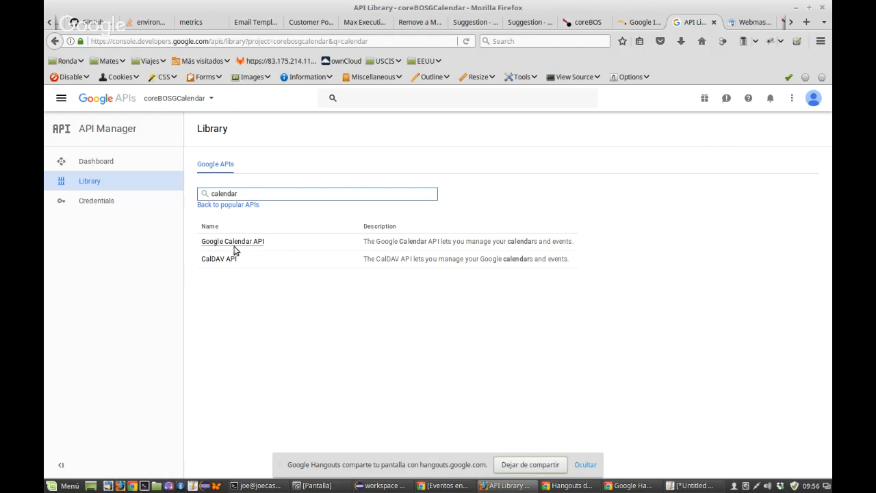
pyautogui.click(633, 17)
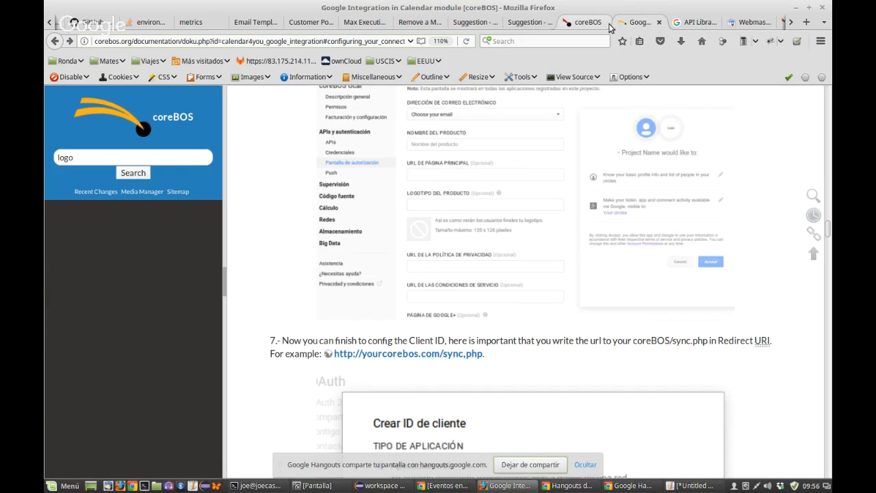
# Step: Scroll the guide to the Calendar API activation step, then close the Webmaster Central tab
pyautogui.scroll(10, 519, 226)
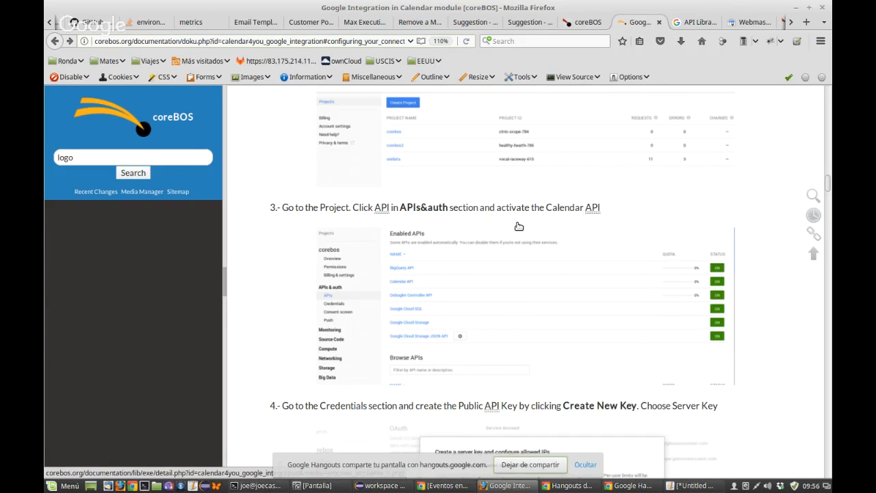
pyautogui.scroll(4, 519, 226)
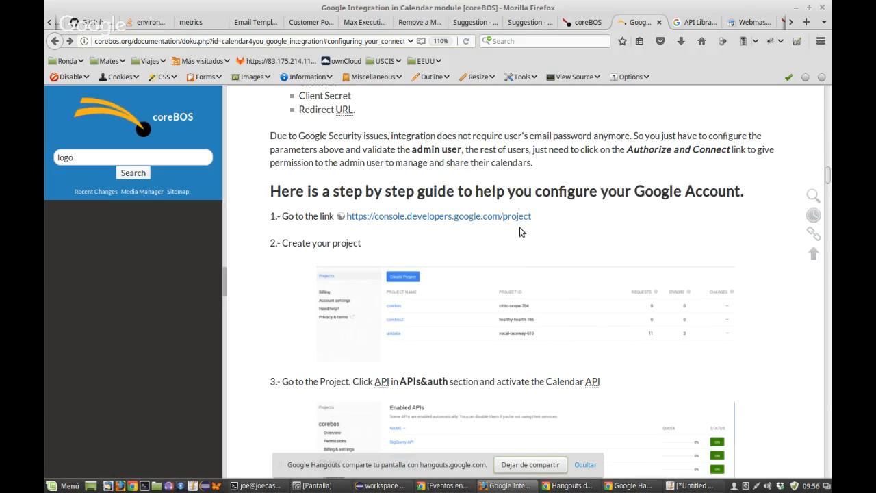
pyautogui.scroll(-2, 365, 308)
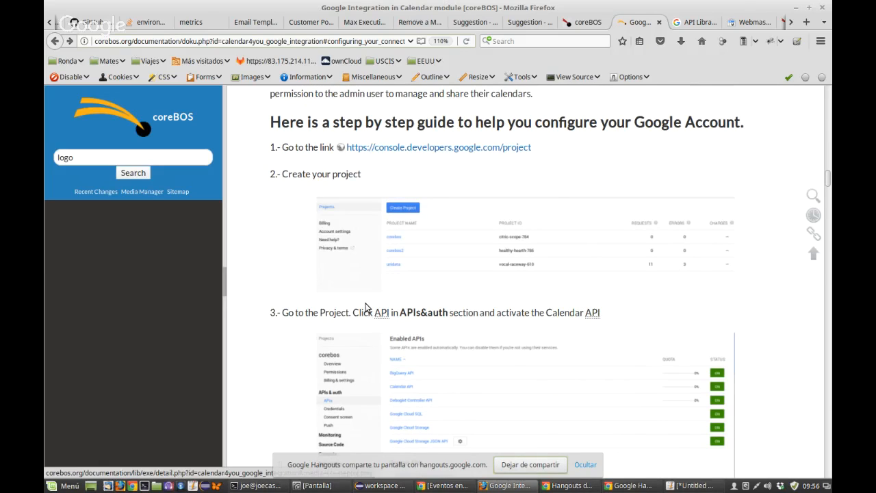
pyautogui.scroll(-4, 476, 160)
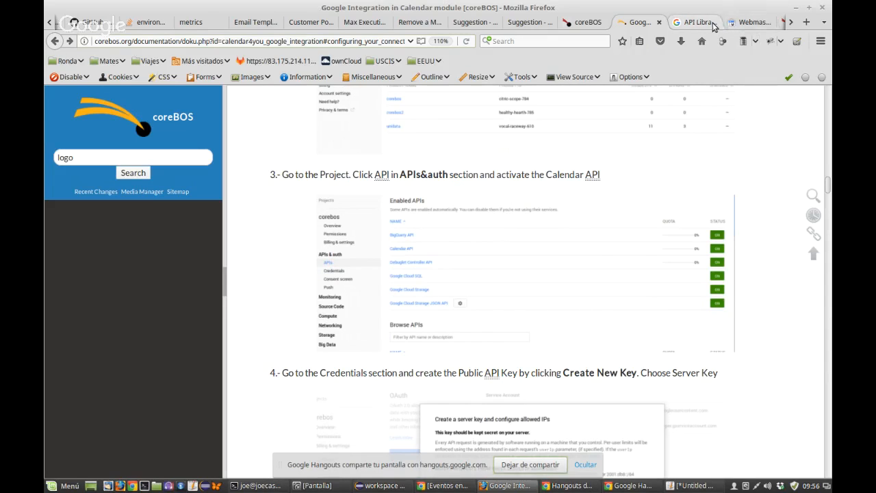
pyautogui.click(737, 25)
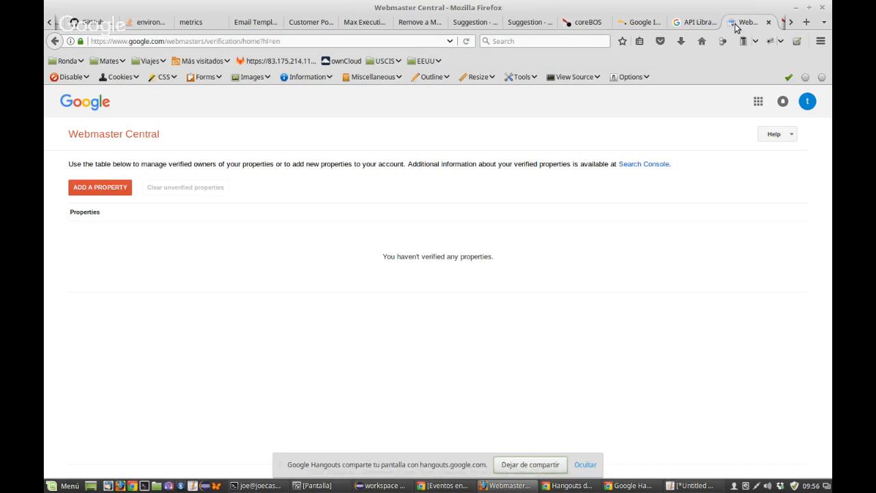
pyautogui.click(768, 24)
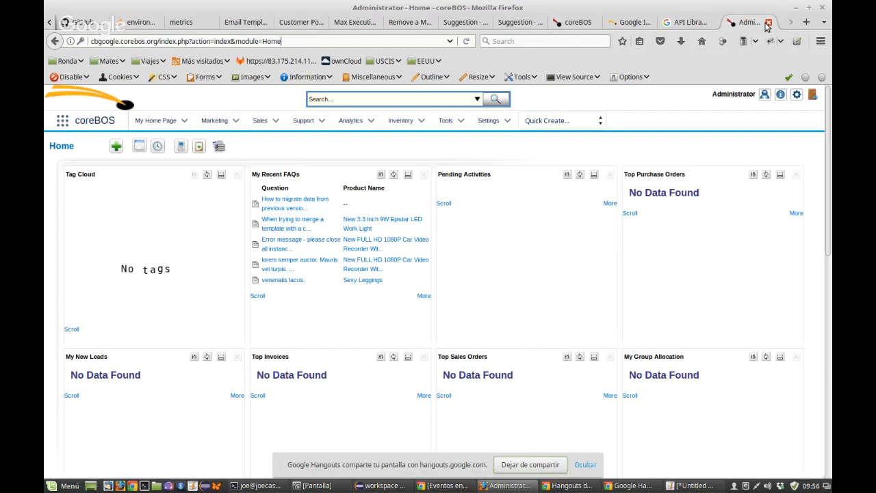
# Step: From the Dashboard, search the API library for 'calen' and open Google Calendar API
pyautogui.click(690, 23)
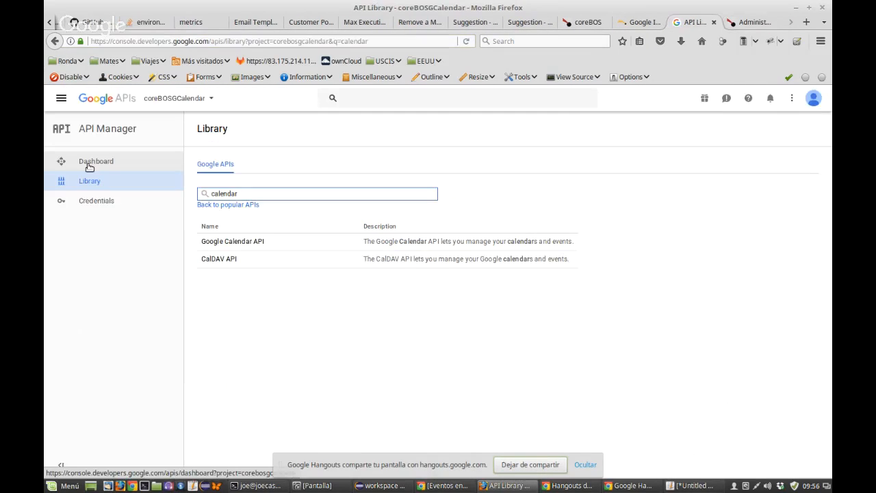
pyautogui.click(106, 163)
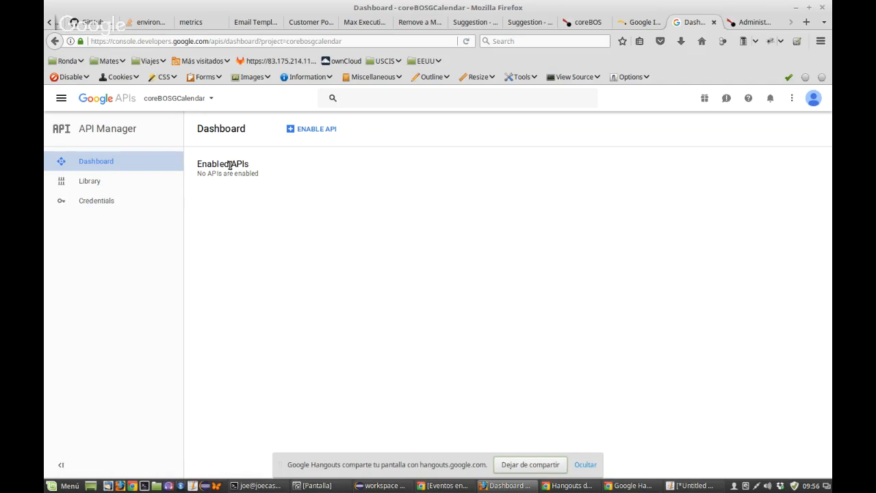
pyautogui.click(312, 130)
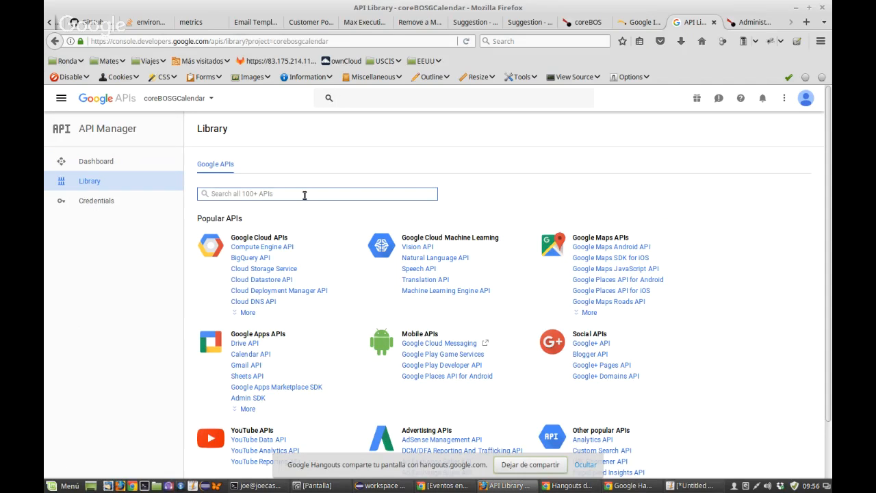
pyautogui.write('calen')
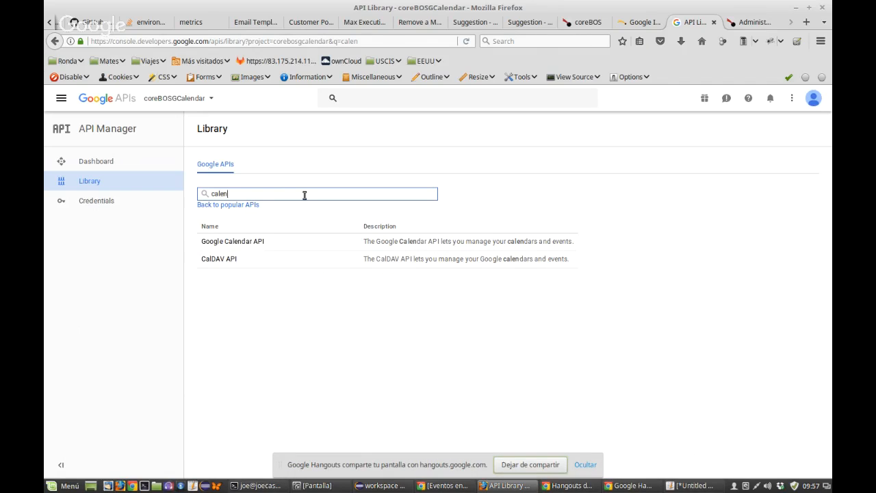
pyautogui.click(216, 245)
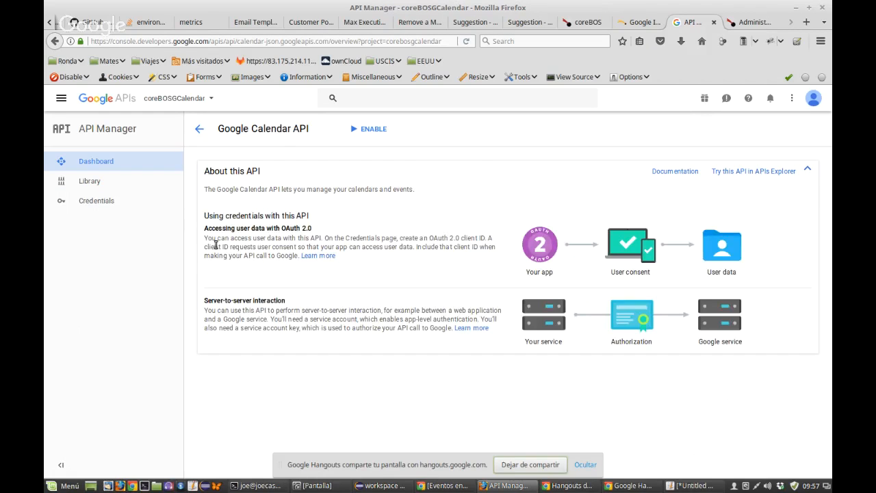
# Step: Enable Google Calendar API, then go back to the project dashboard to see it listed
pyautogui.click(370, 128)
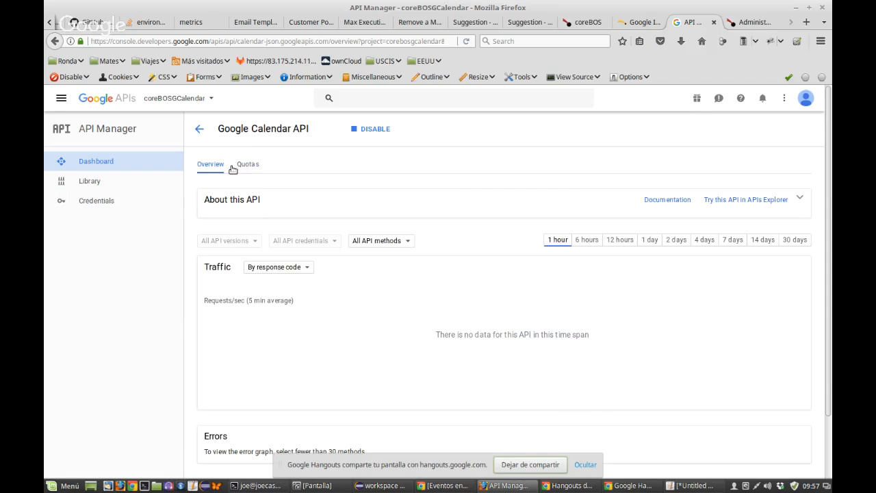
pyautogui.scroll(-2, 281, 378)
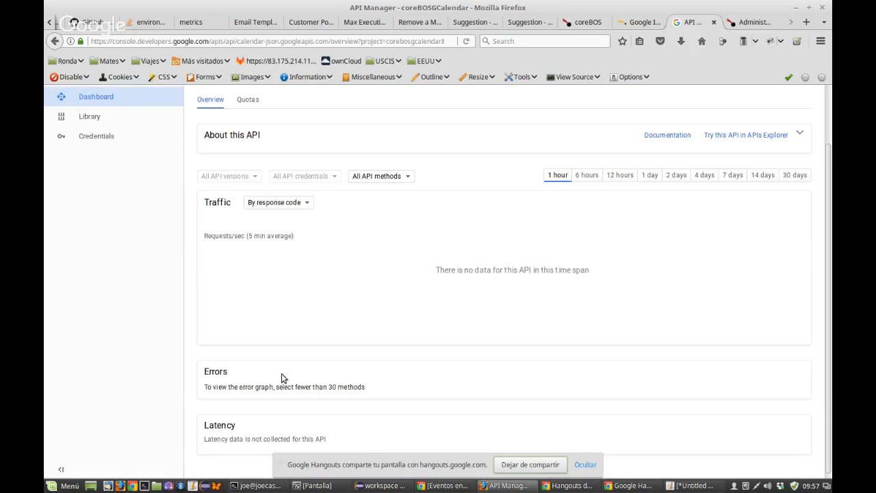
pyautogui.scroll(2, 282, 375)
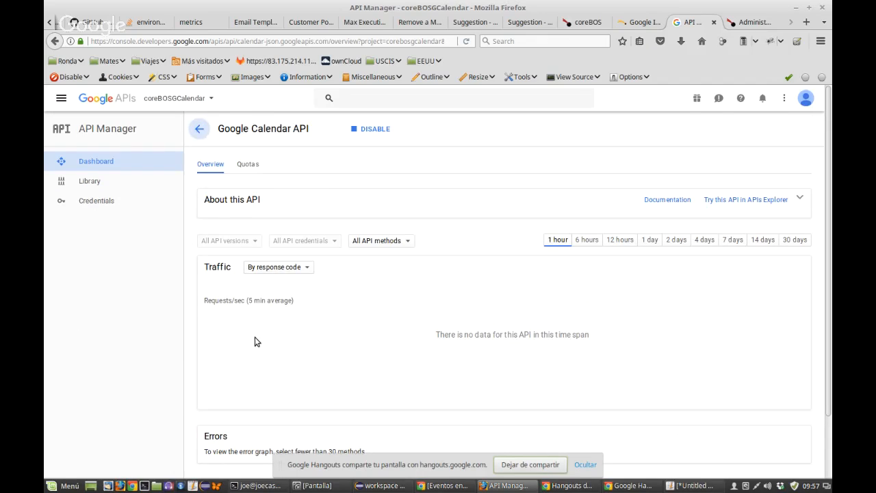
pyautogui.hotkey('alt', 'Left')
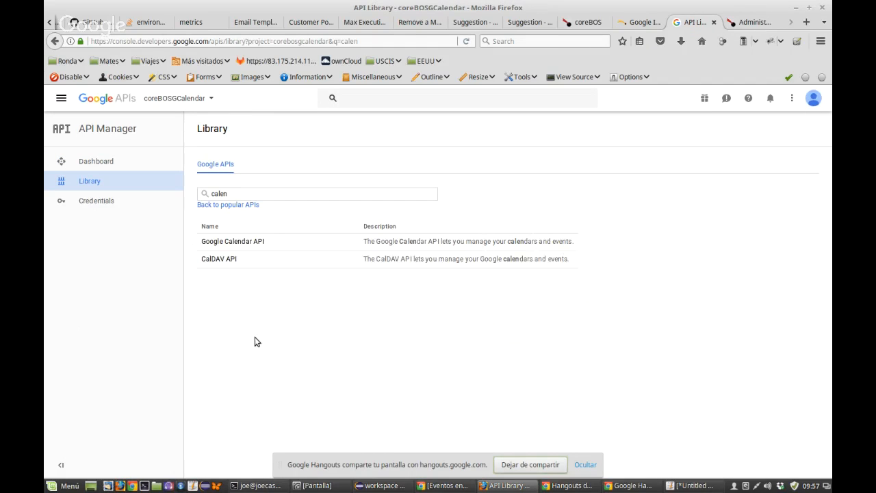
pyautogui.click(96, 170)
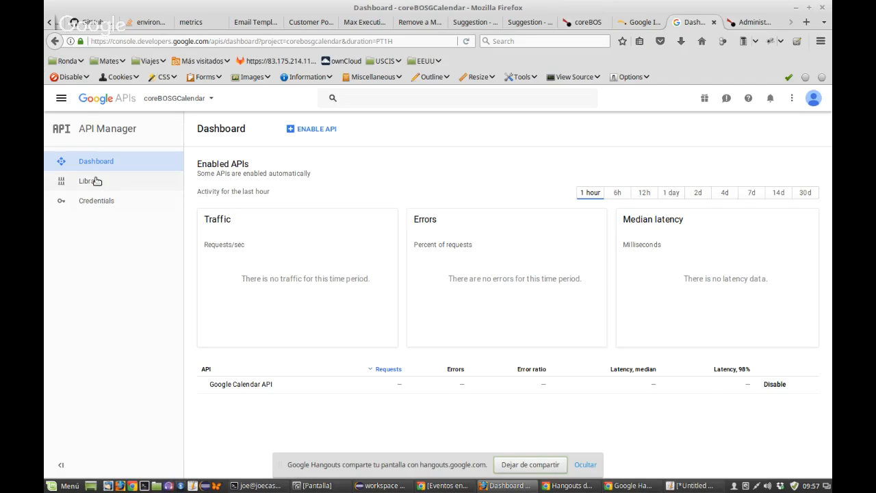
pyautogui.click(96, 203)
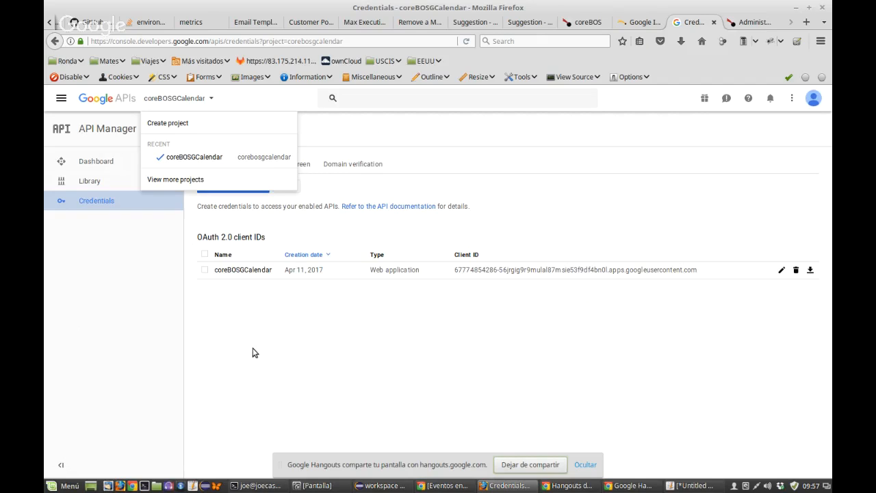
pyautogui.click(265, 365)
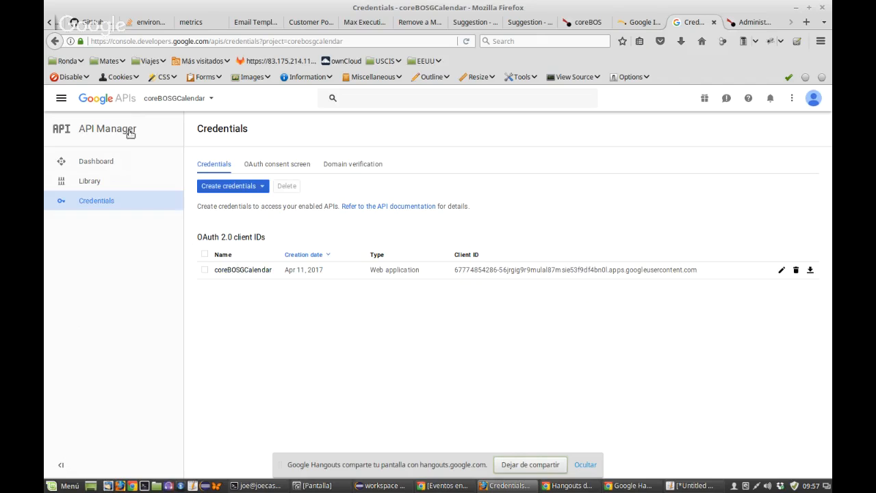
pyautogui.click(99, 165)
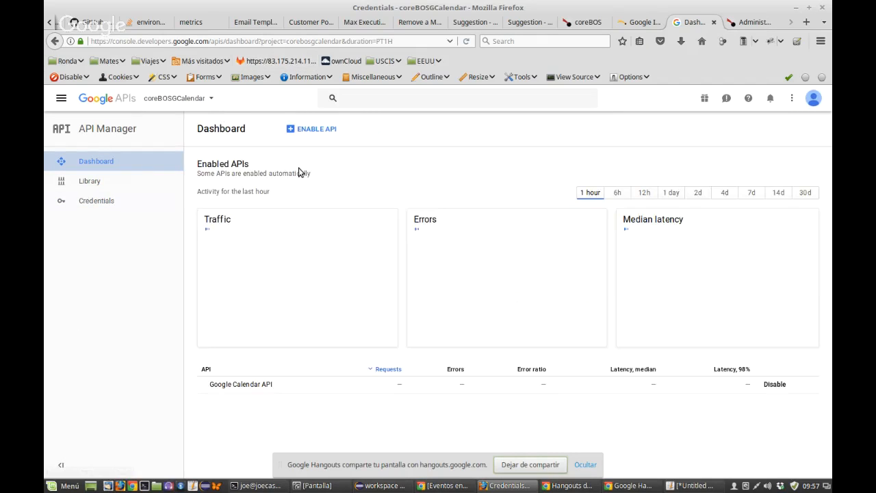
pyautogui.click(637, 22)
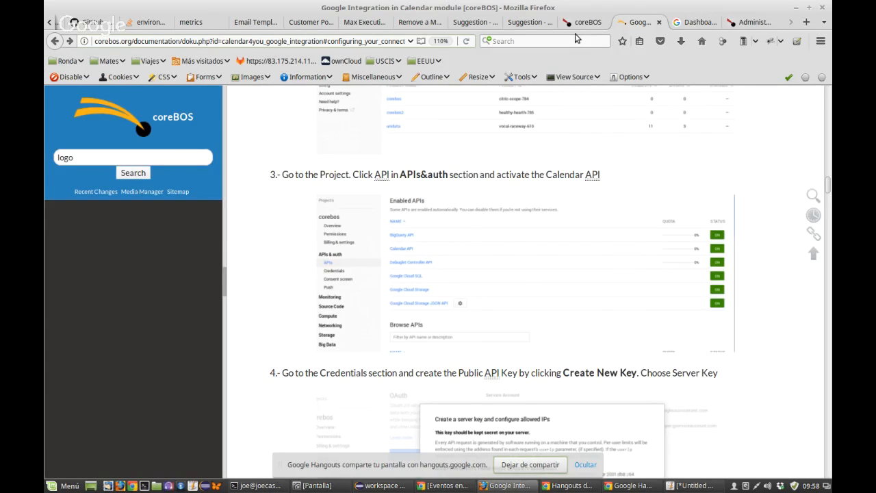
# Step: Scroll the Google integration guide down toward steps 8 and 9
pyautogui.scroll(5, 337, 264)
pyautogui.scroll(-5, 337, 264)
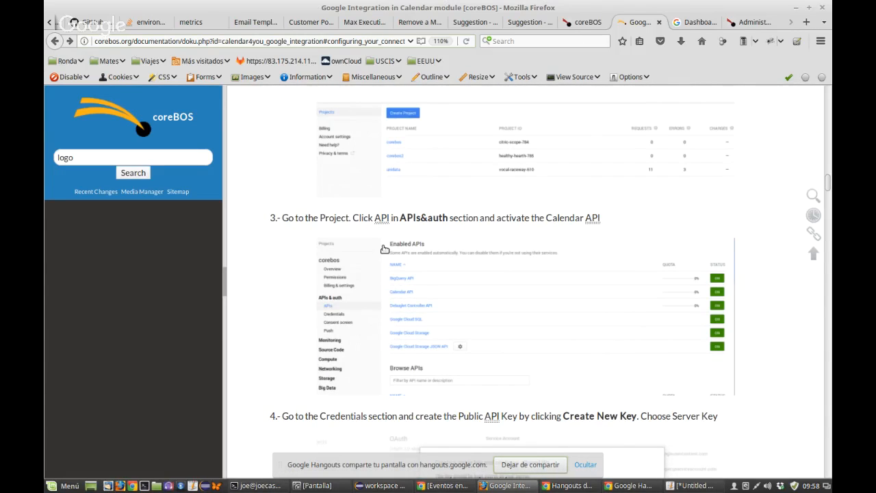
pyautogui.scroll(-5, 385, 248)
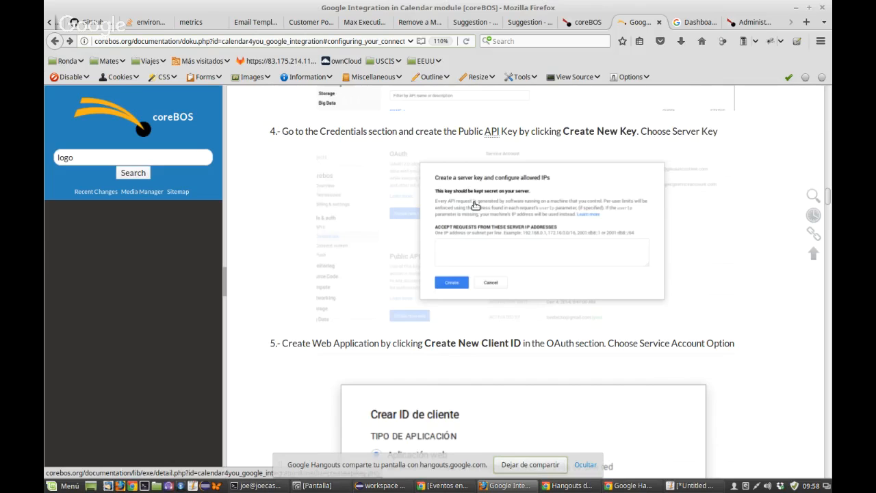
pyautogui.scroll(-10, 475, 205)
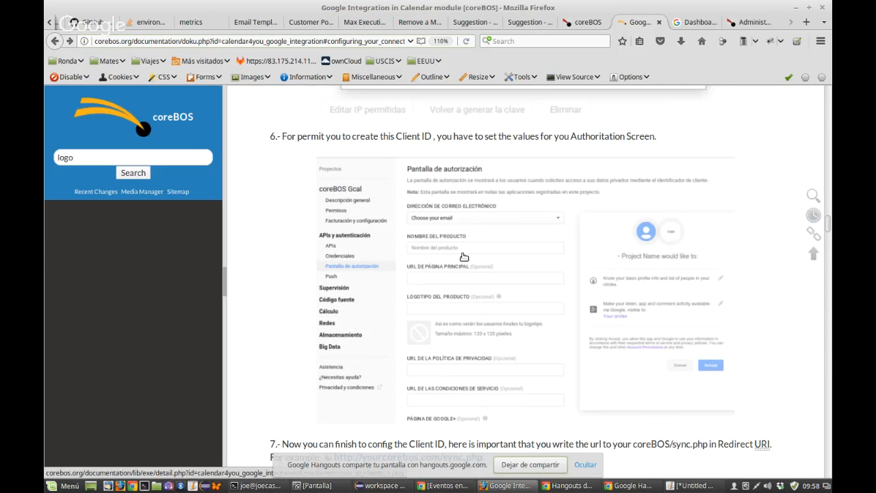
pyautogui.scroll(-7, 464, 257)
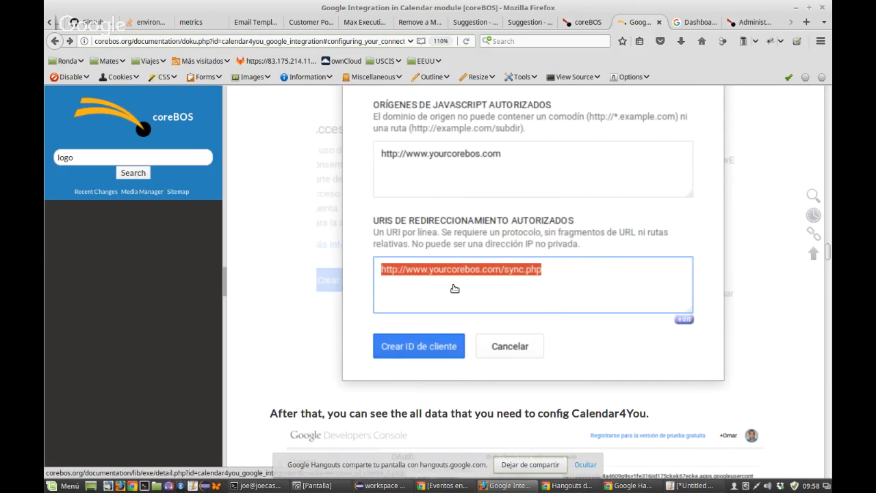
pyautogui.scroll(-5, 455, 288)
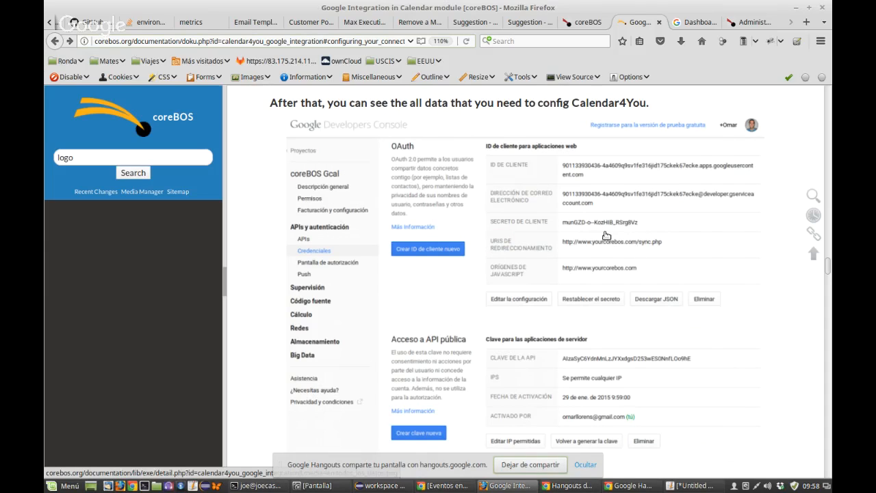
pyautogui.scroll(-1, 602, 235)
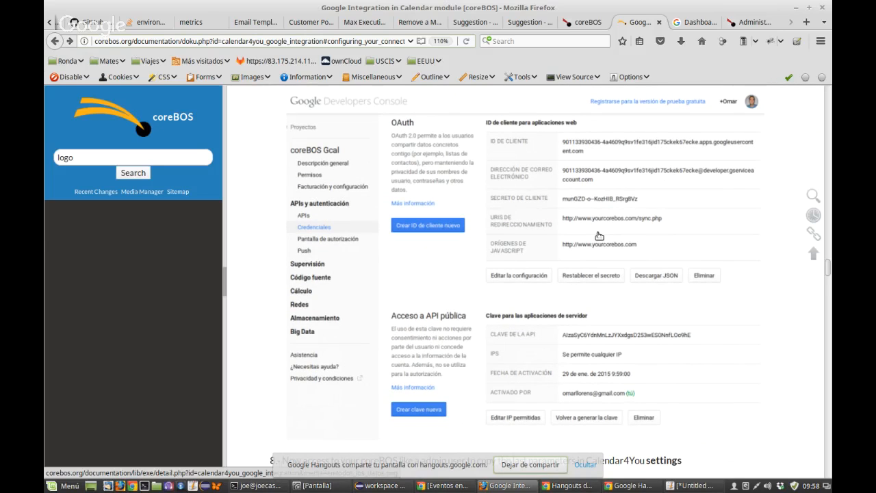
pyautogui.scroll(-5, 595, 240)
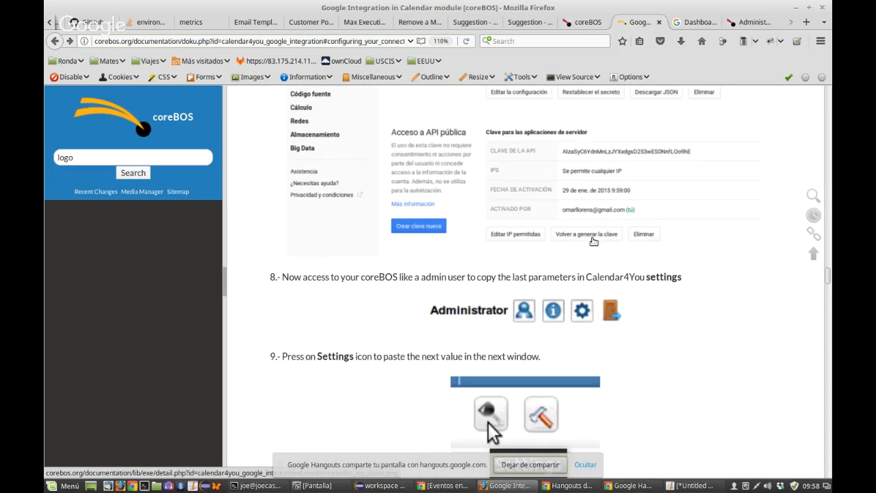
# Step: Glance at the API dashboard, reread the Calendar4You settings step, then switch to coreBOS
pyautogui.click(695, 22)
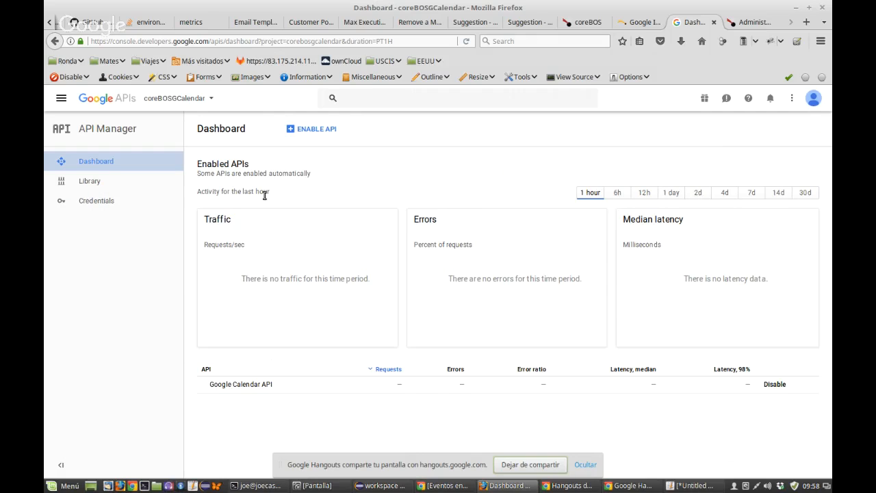
pyautogui.click(637, 24)
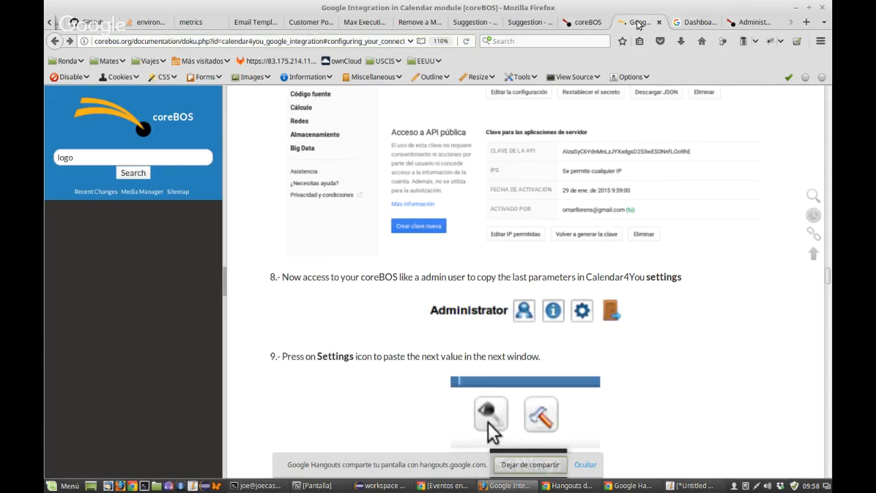
pyautogui.scroll(-3, 596, 333)
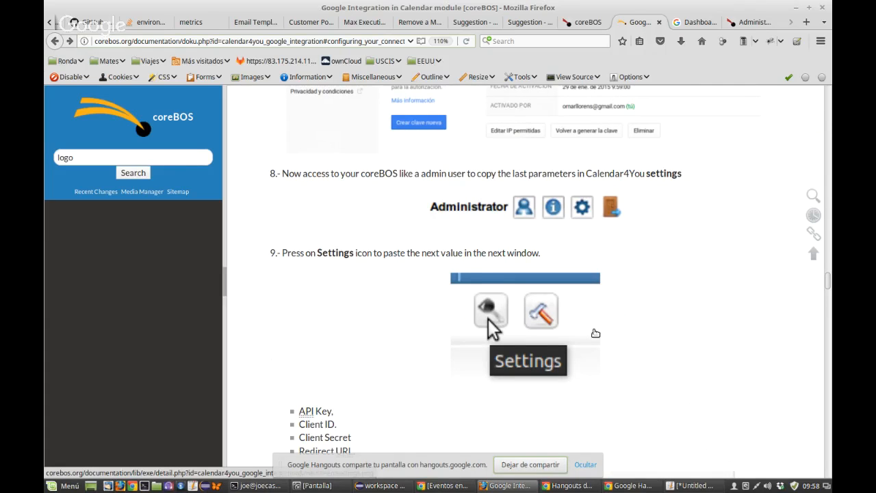
pyautogui.click(744, 22)
# Step: Go from My Home Page > Tasks to the Calendar view and open its Google settings
pyautogui.moveTo(156, 120)
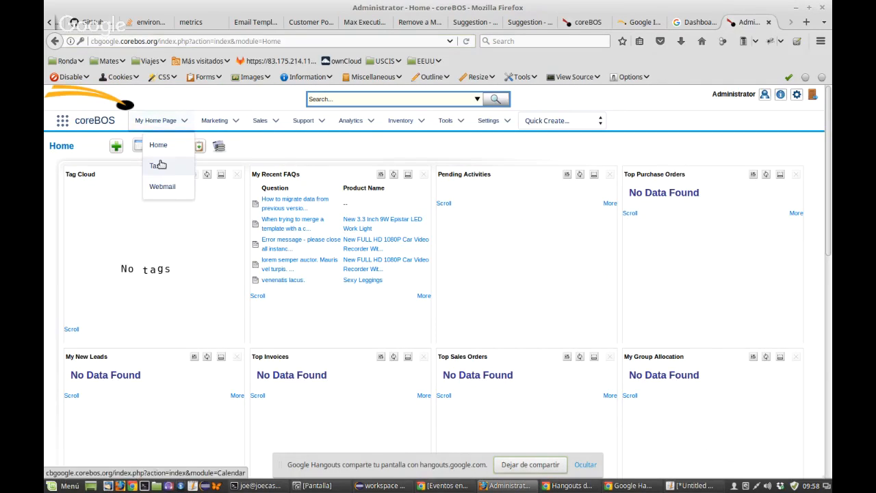
pyautogui.click(161, 165)
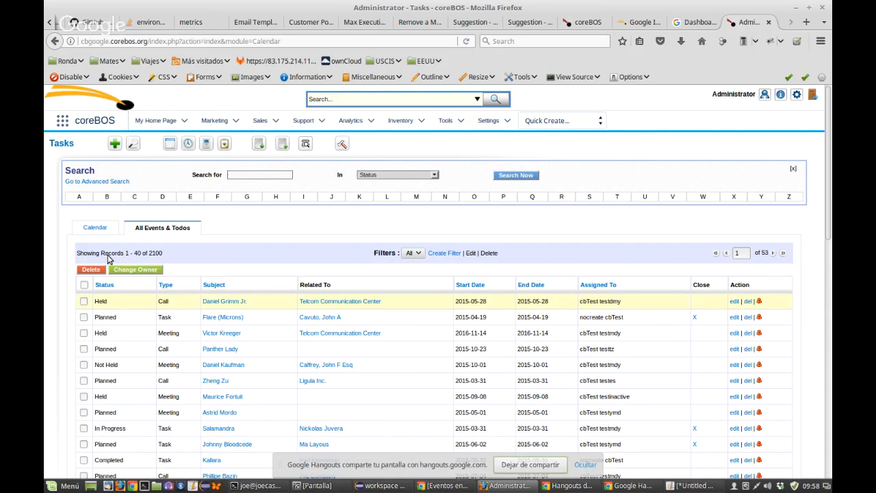
pyautogui.click(94, 228)
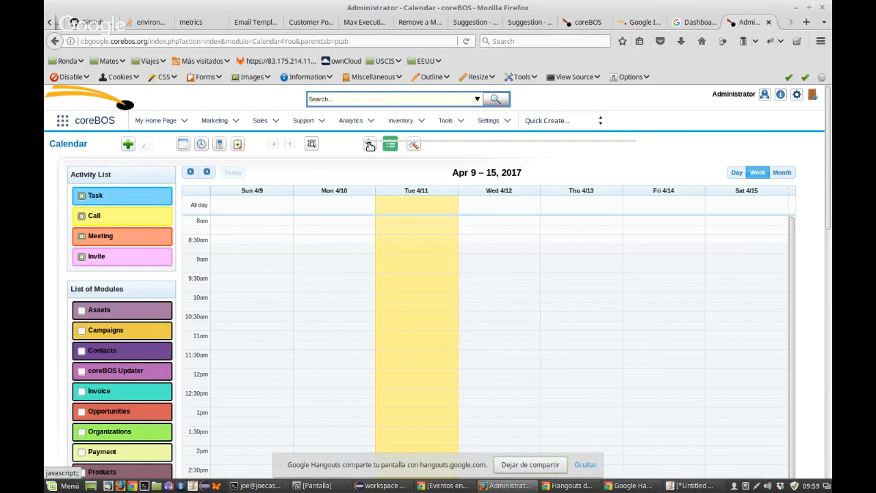
pyautogui.click(369, 145)
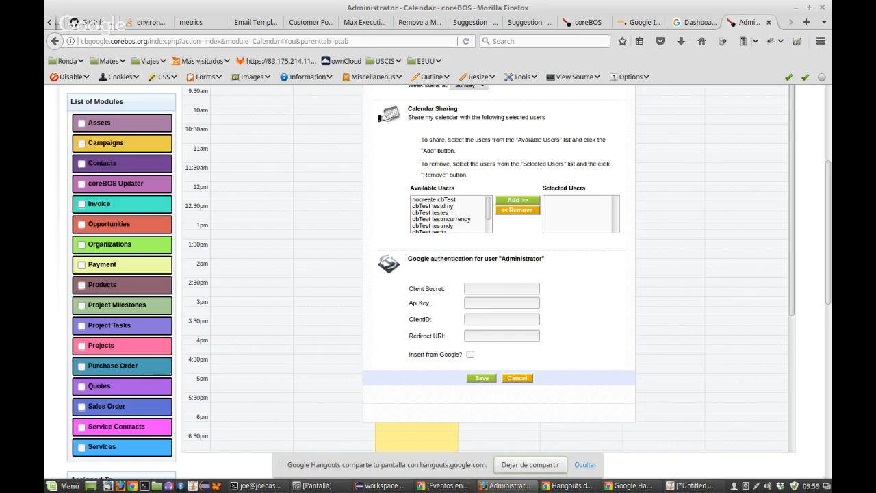
# Step: Select the client secret line in the Xed notes, then minimise the editor
pyautogui.click(696, 485)
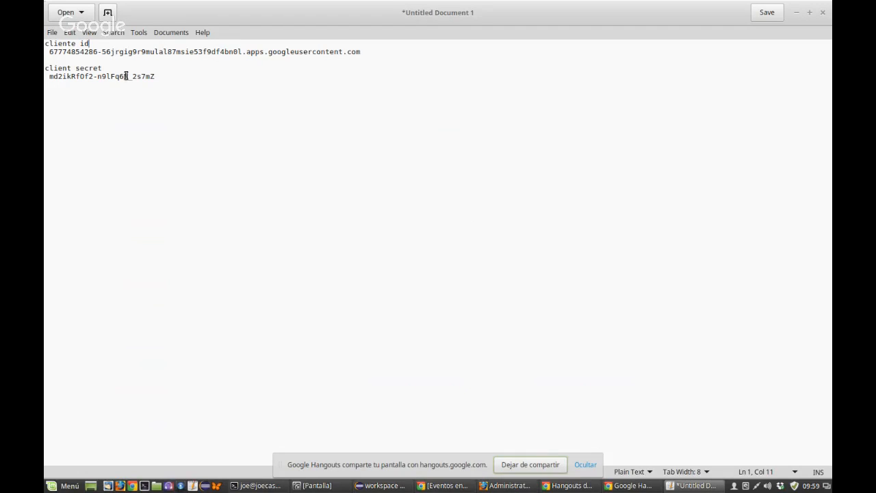
pyautogui.moveTo(153, 76); pyautogui.dragTo(51, 76)
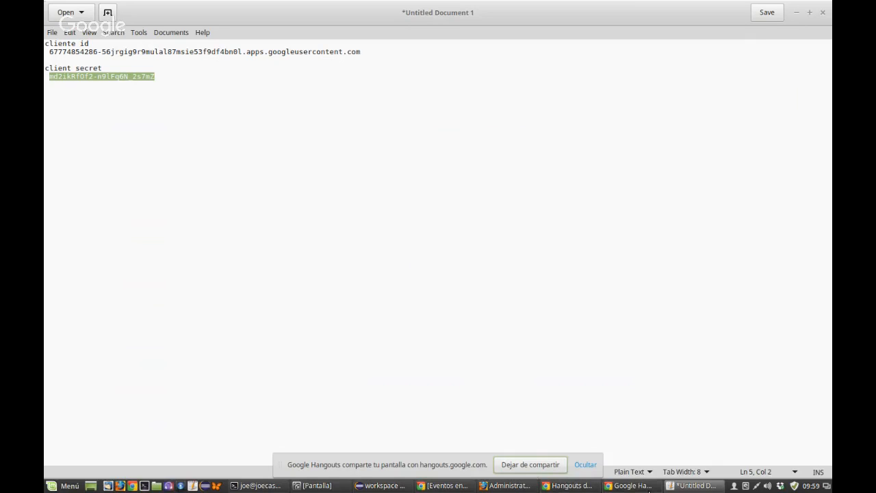
pyautogui.moveTo(628, 486)
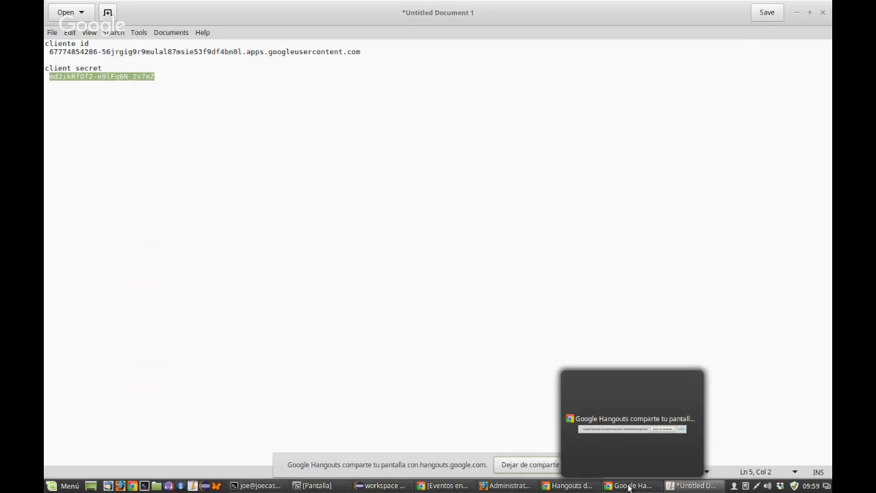
pyautogui.click(585, 487)
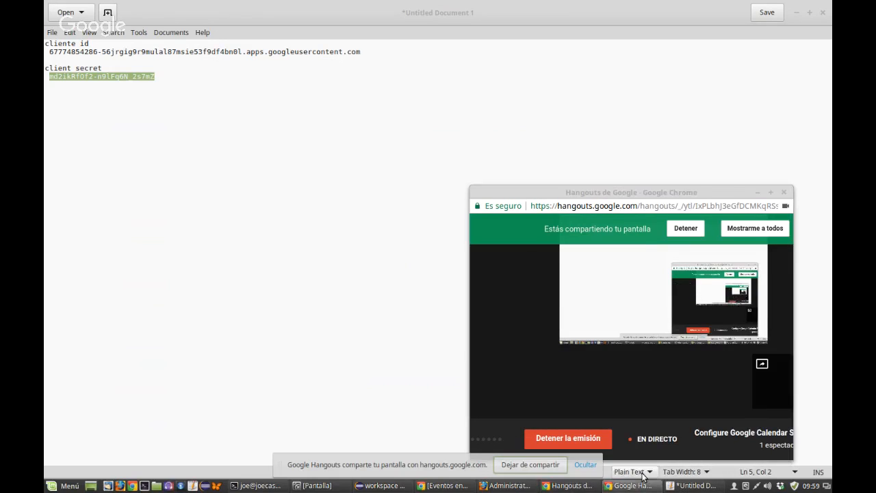
pyautogui.click(681, 486)
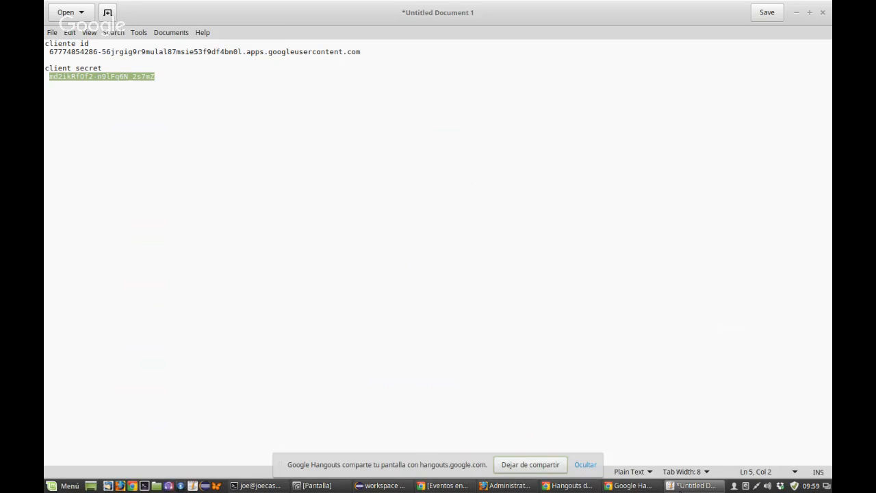
pyautogui.click(680, 488)
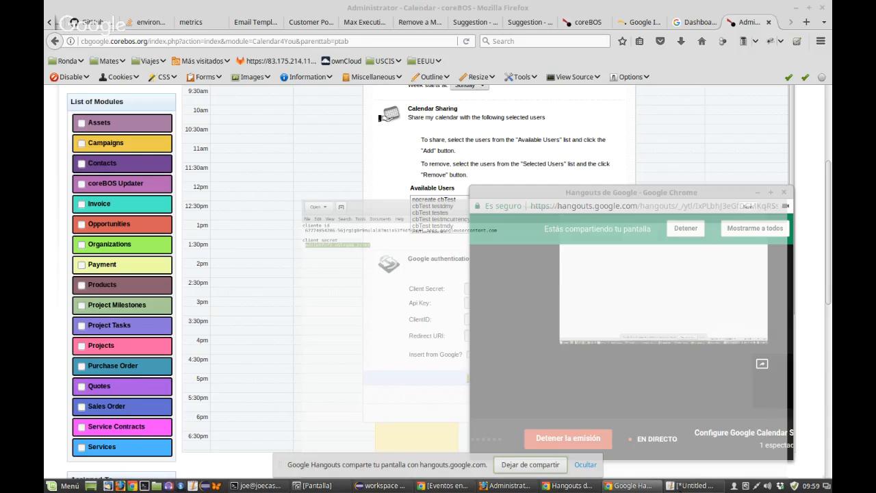
# Step: Paste the client secret into the coreBOS Client Secret field and go to the Google APIs dashboard
pyautogui.click(327, 179)
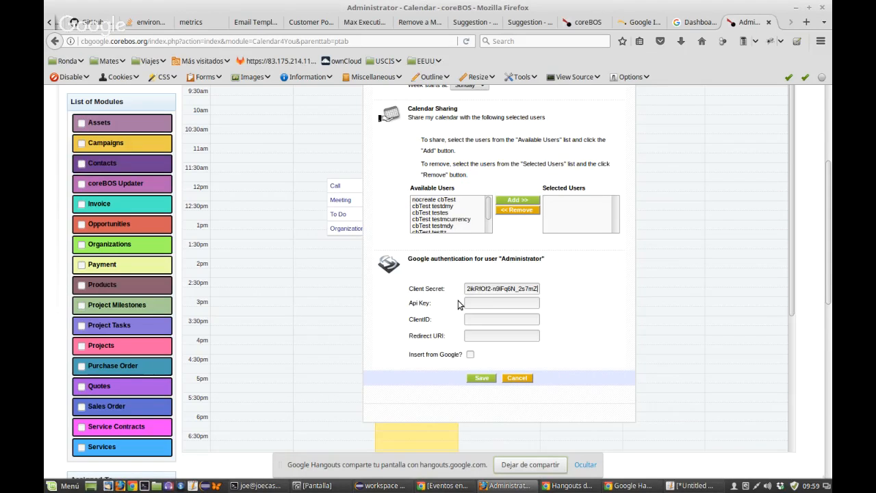
pyautogui.click(682, 487)
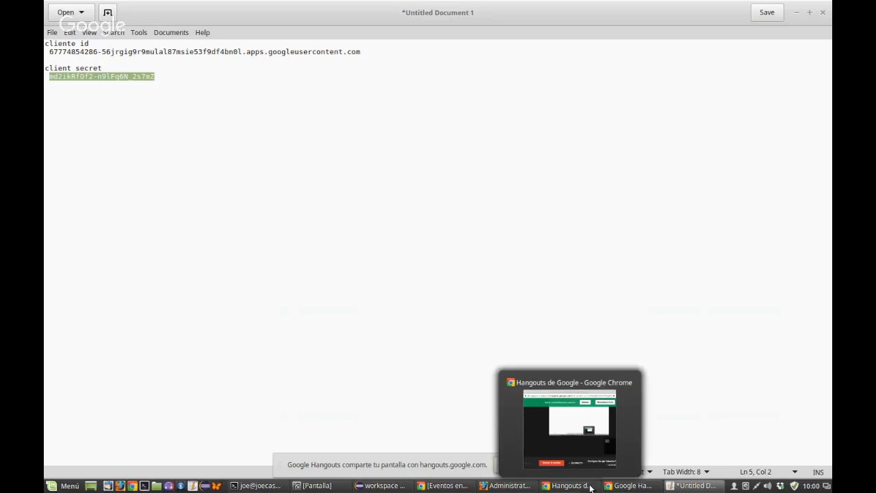
pyautogui.click(695, 490)
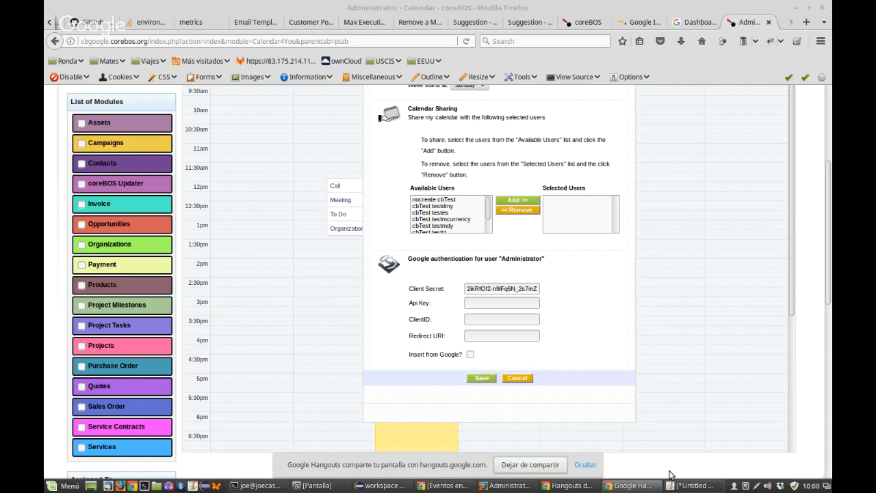
pyautogui.click(693, 22)
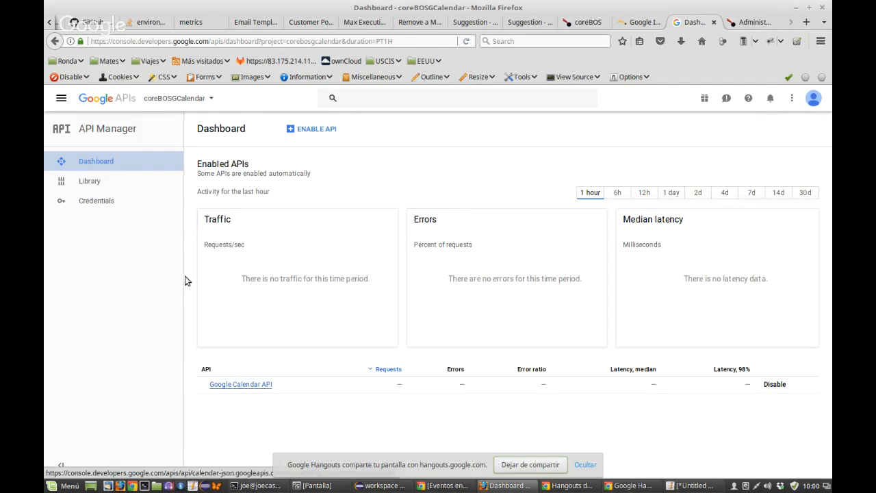
# Step: Open the coreBOSGCalendar OAuth client from Credentials to view its client ID and secret
pyautogui.click(98, 204)
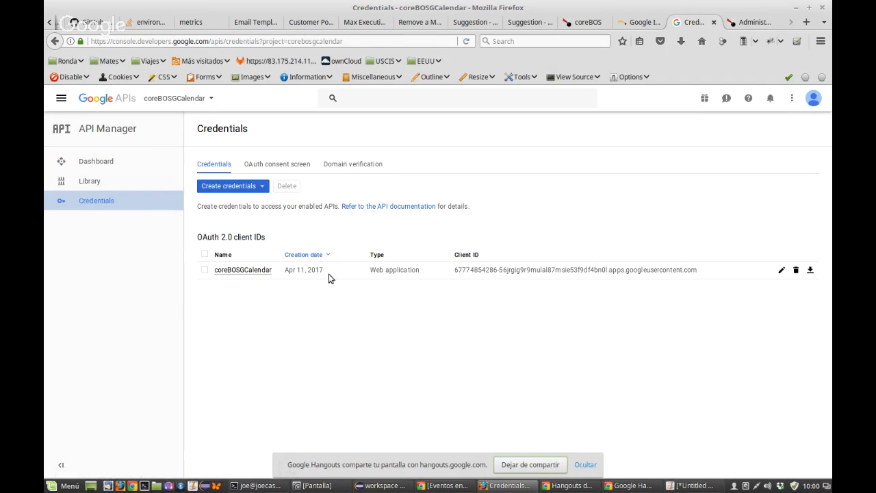
pyautogui.click(240, 271)
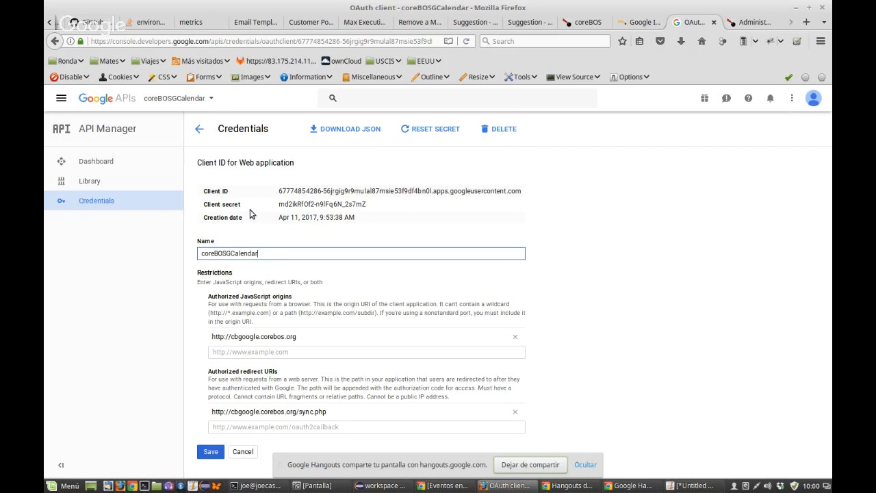
pyautogui.click(631, 24)
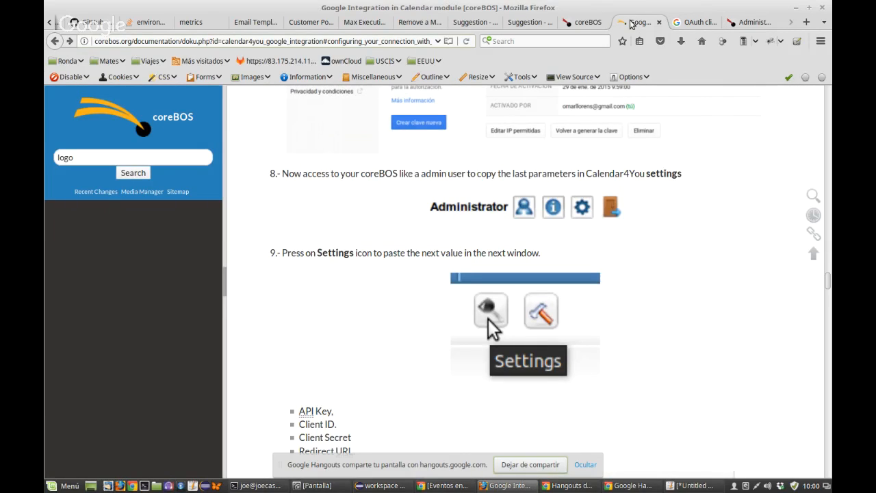
# Step: Scroll the Google Integration wiki to steps 8–9 on filling the Calendar4You settings
pyautogui.scroll(-6, 363, 314)
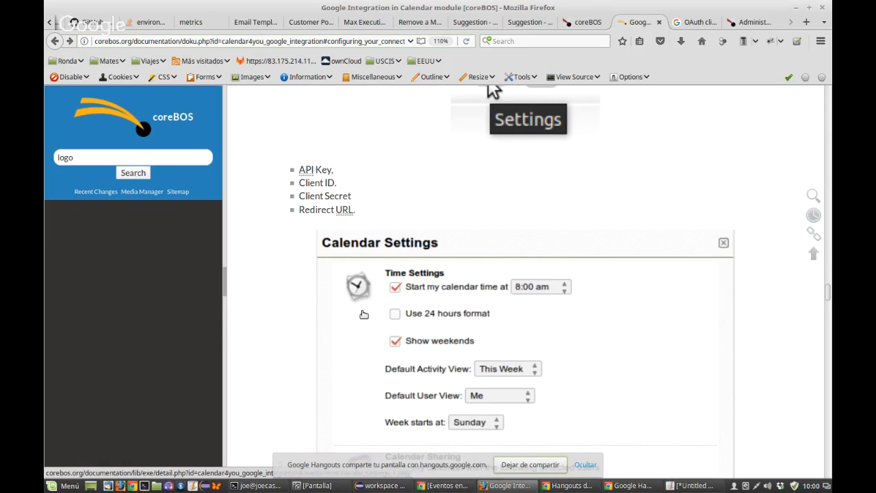
pyautogui.scroll(-10, 363, 314)
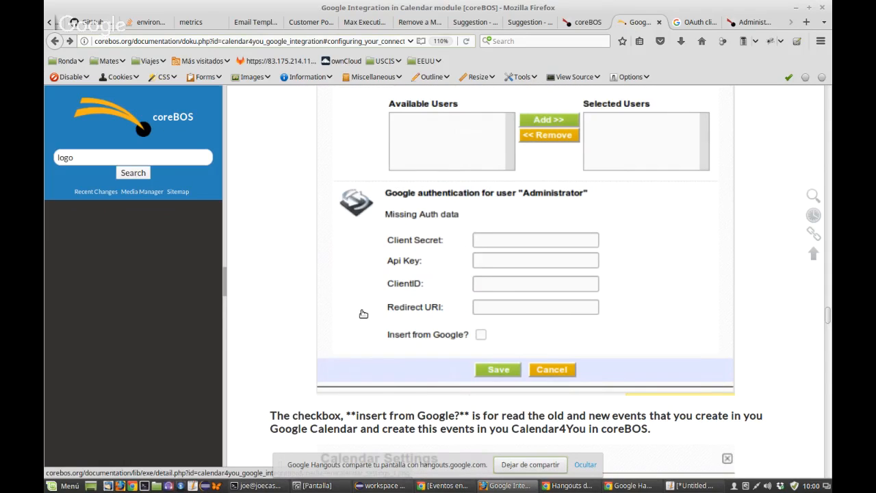
pyautogui.scroll(-12, 363, 314)
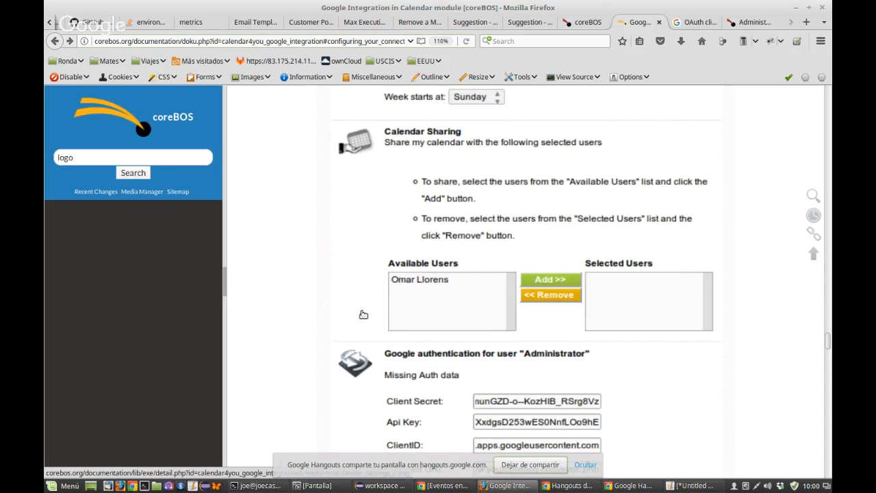
pyautogui.scroll(-5, 363, 314)
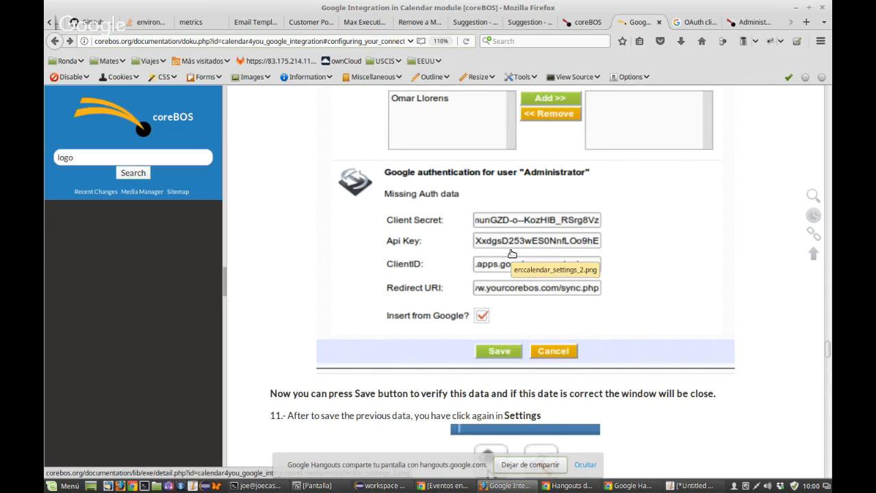
pyautogui.scroll(4, 512, 253)
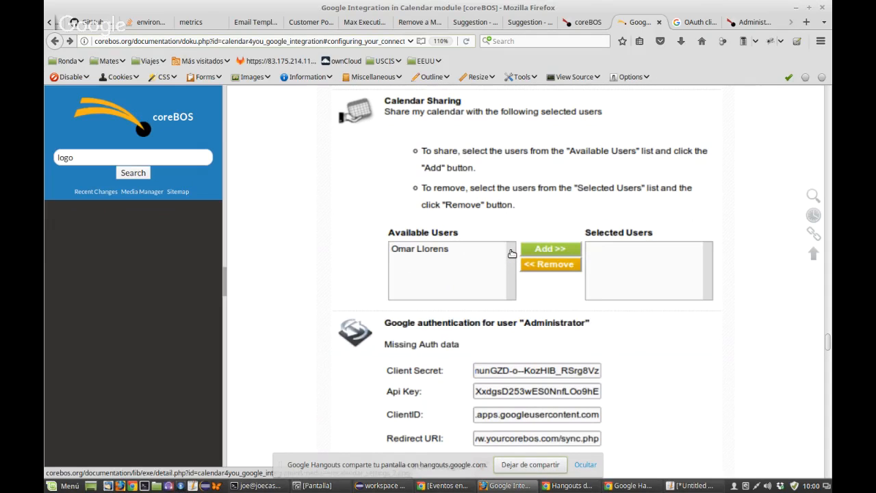
pyautogui.scroll(10, 512, 254)
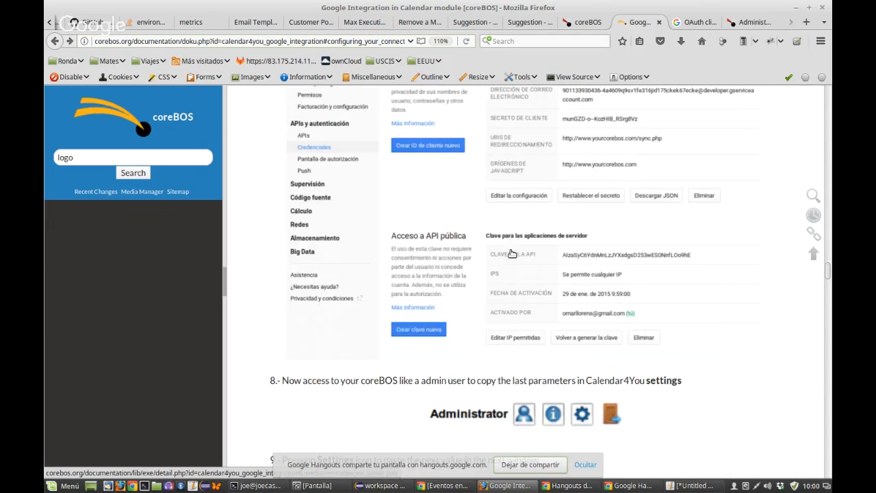
pyautogui.scroll(3, 512, 254)
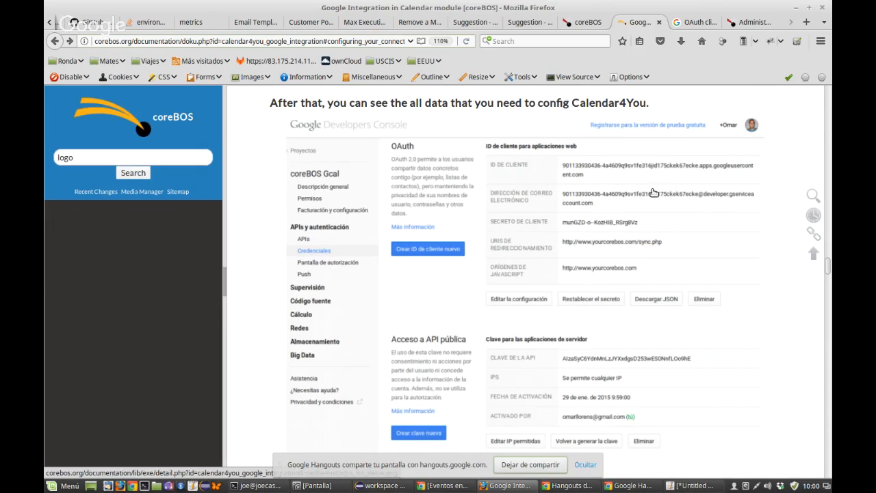
pyautogui.scroll(-1, 565, 373)
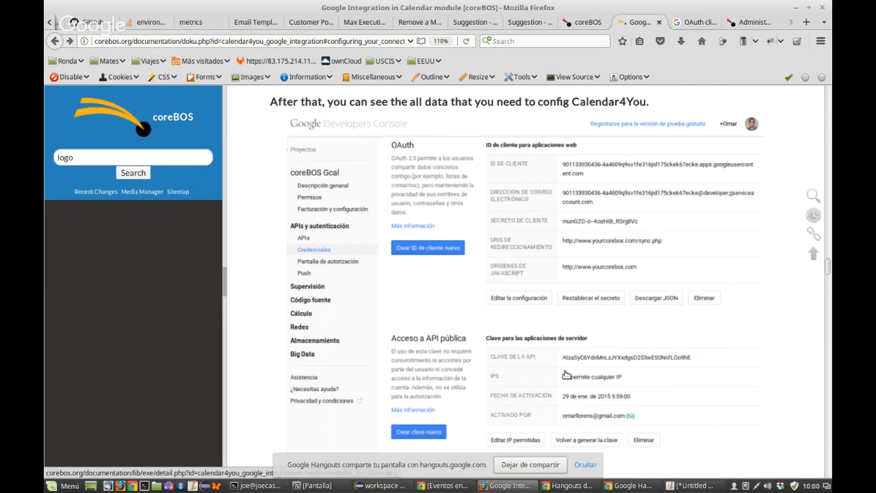
pyautogui.scroll(-2, 565, 373)
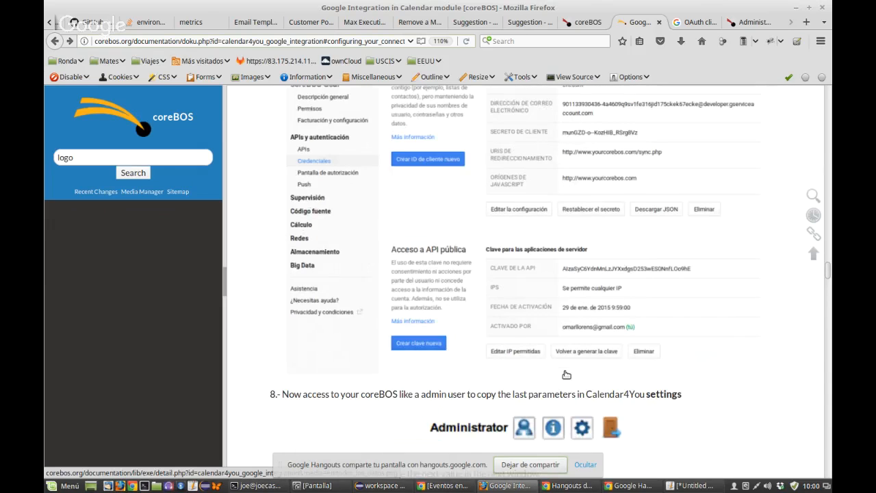
pyautogui.scroll(-1, 565, 374)
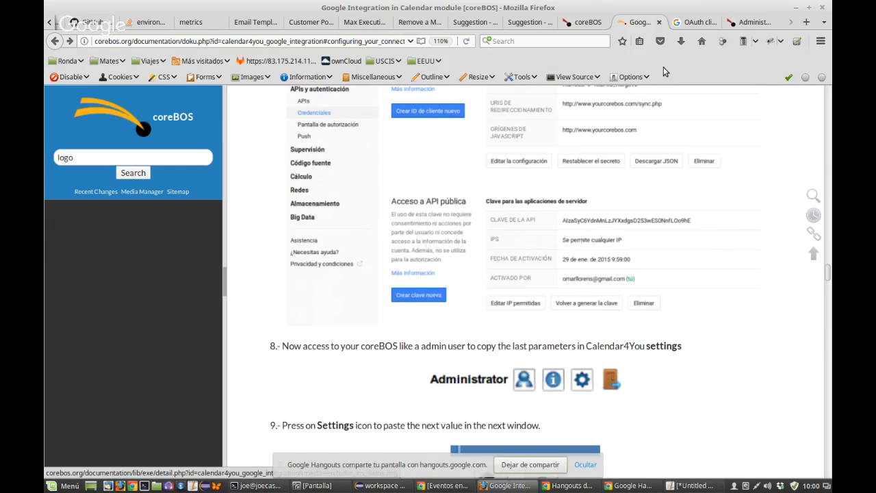
pyautogui.click(694, 22)
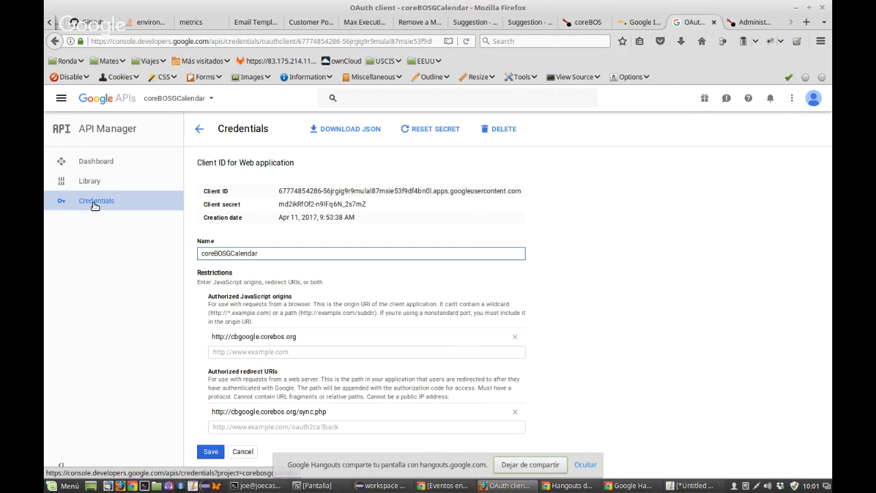
# Step: Look over the enabled Google Calendar API's overview page, then return to the project dashboard
pyautogui.click(95, 202)
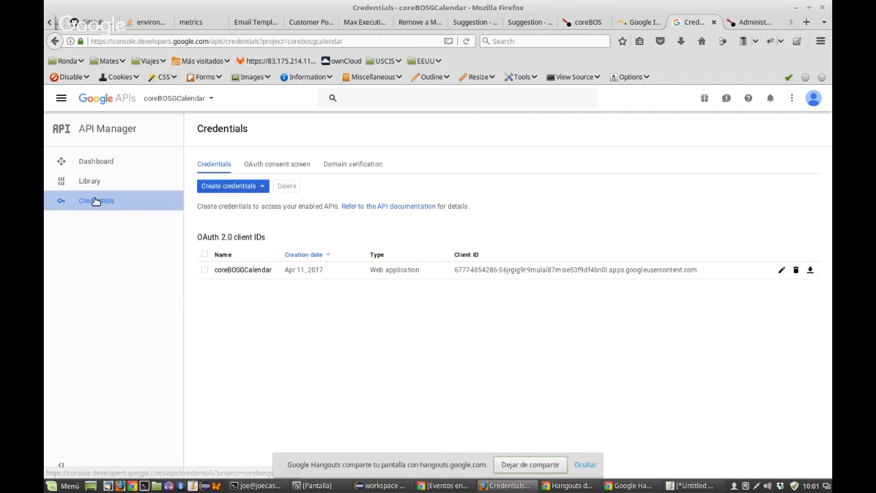
pyautogui.click(92, 161)
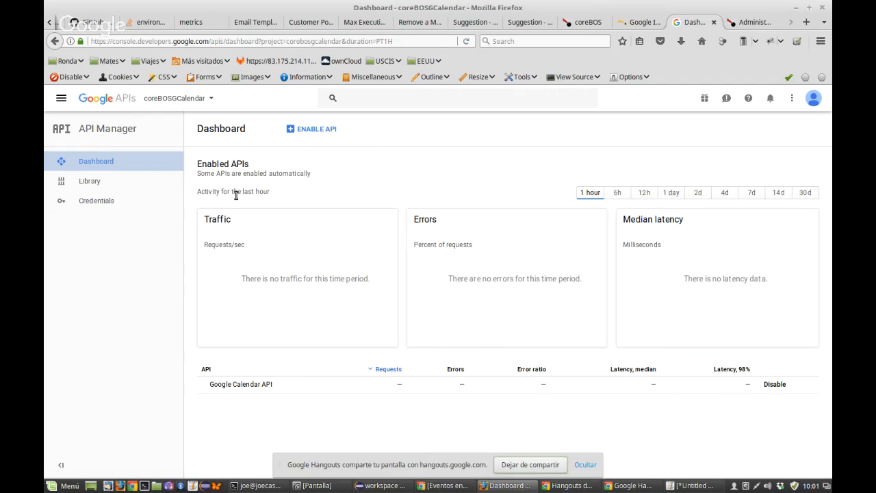
pyautogui.click(240, 385)
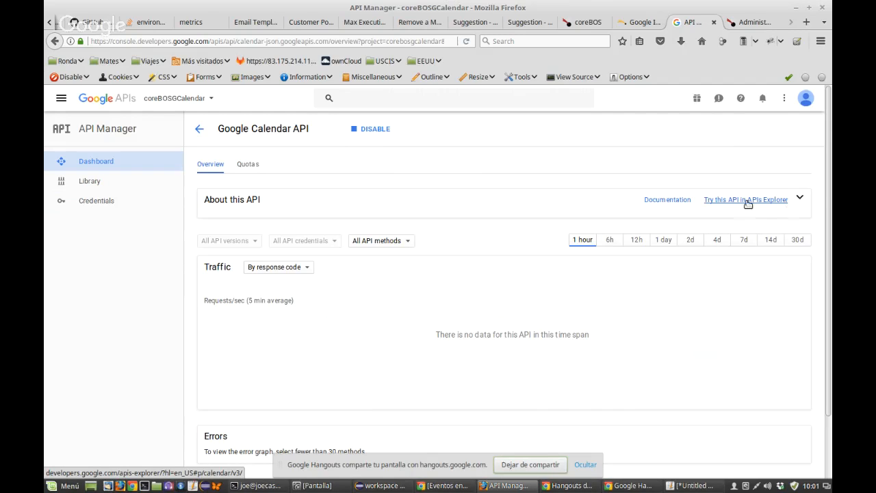
pyautogui.scroll(-1, 287, 184)
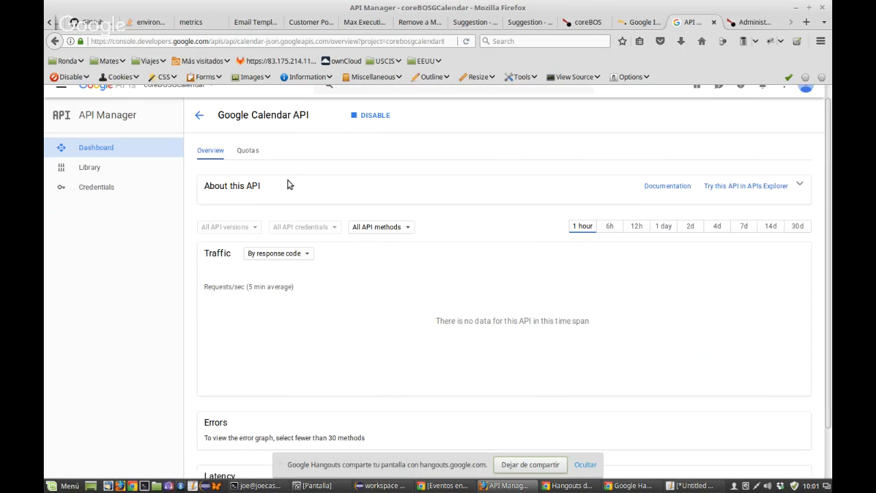
pyautogui.scroll(-2, 288, 184)
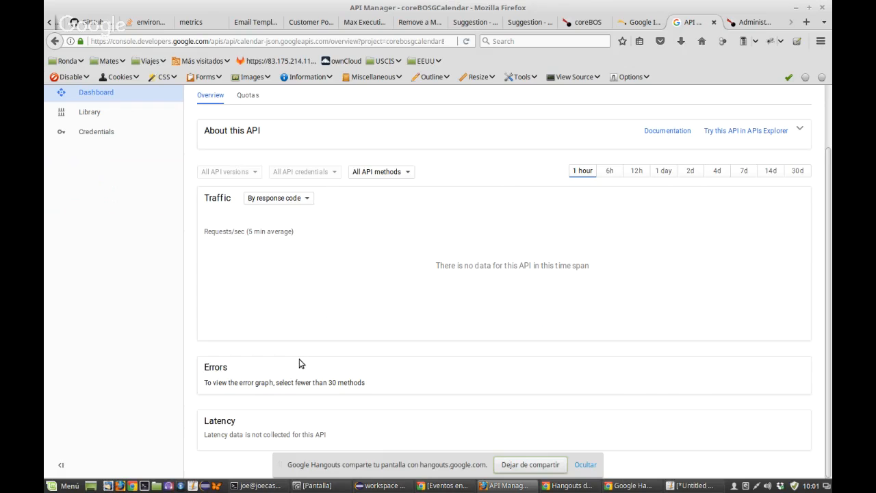
pyautogui.scroll(3, 273, 183)
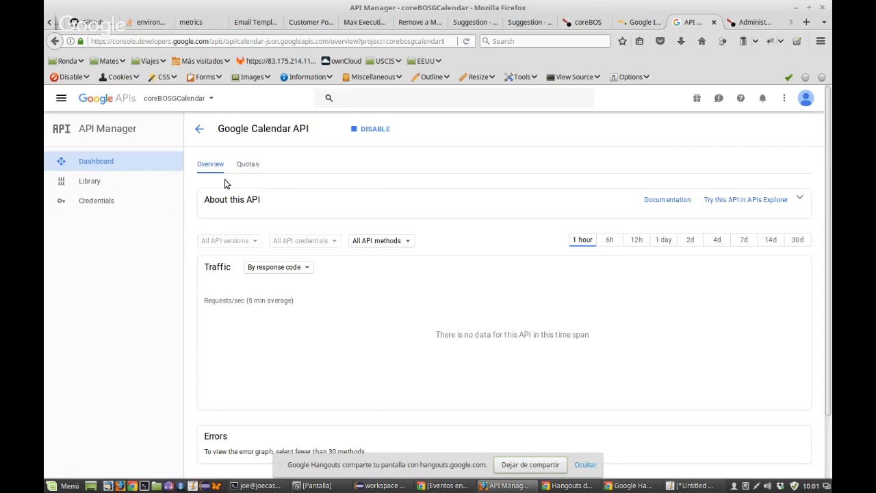
pyautogui.click(103, 167)
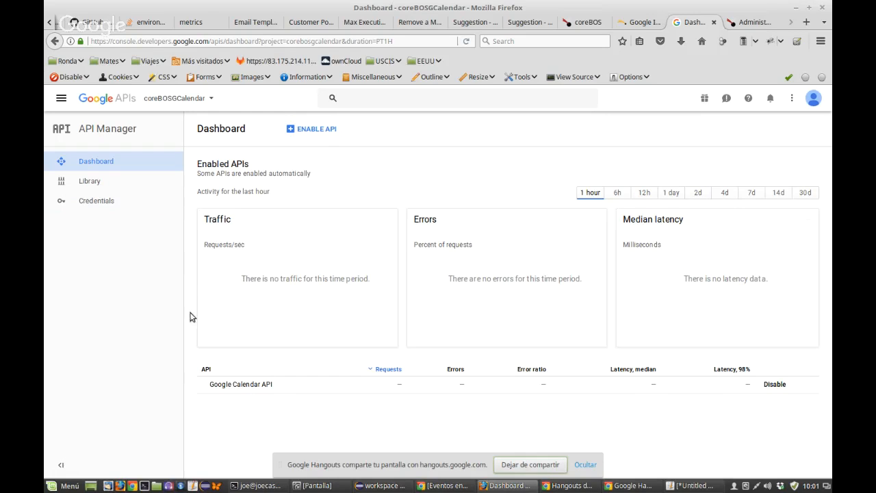
# Step: Create a new API key, API key 1, via Create credentials and close its confirmation
pyautogui.click(93, 203)
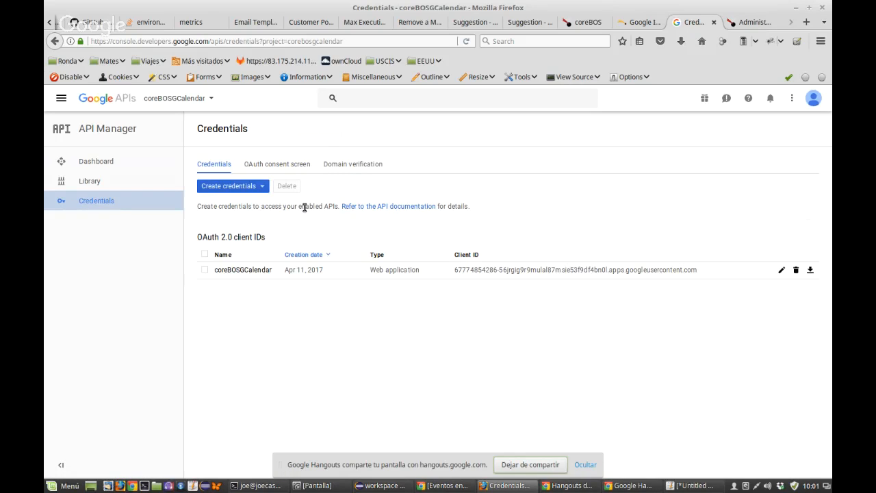
pyautogui.click(264, 188)
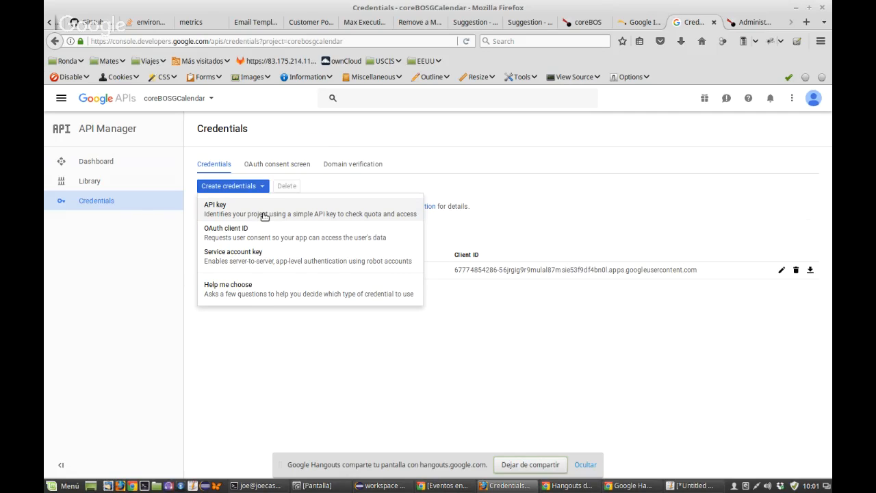
pyautogui.click(120, 202)
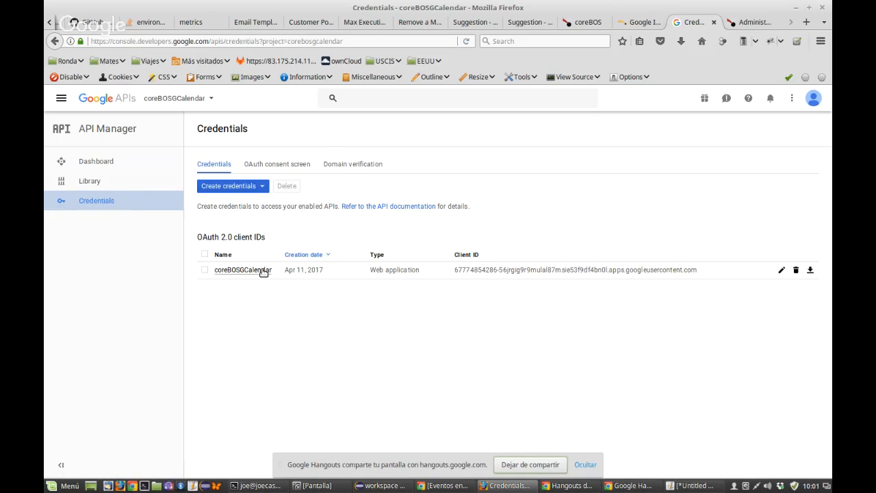
pyautogui.click(263, 188)
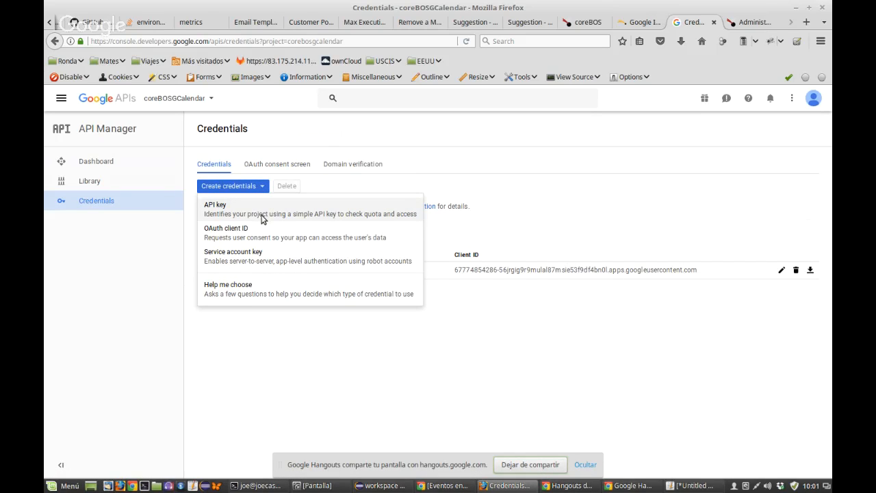
pyautogui.click(263, 216)
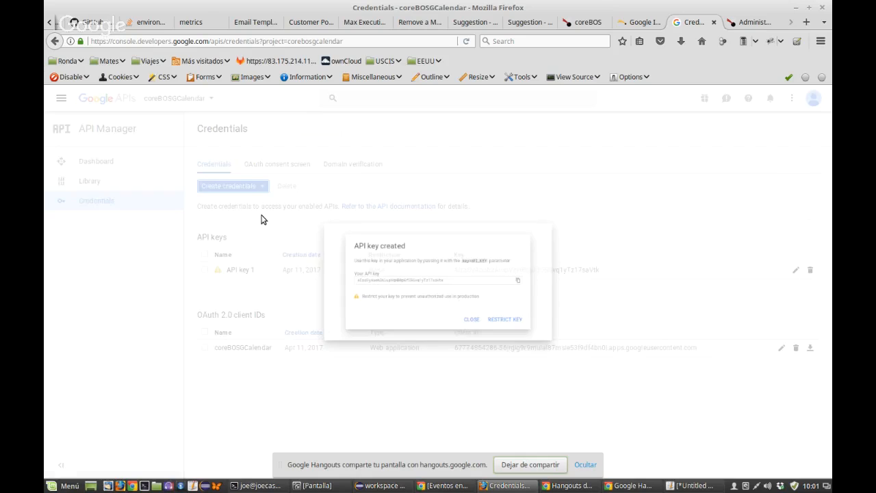
pyautogui.click(455, 281)
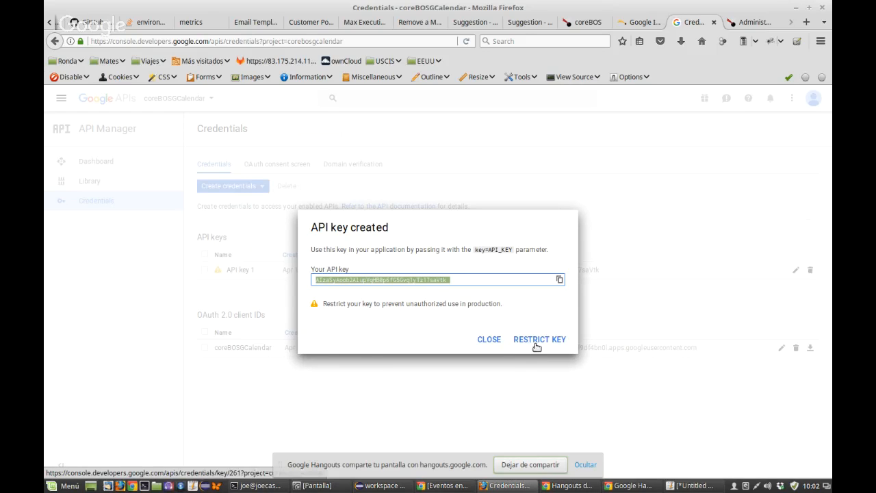
pyautogui.click(480, 341)
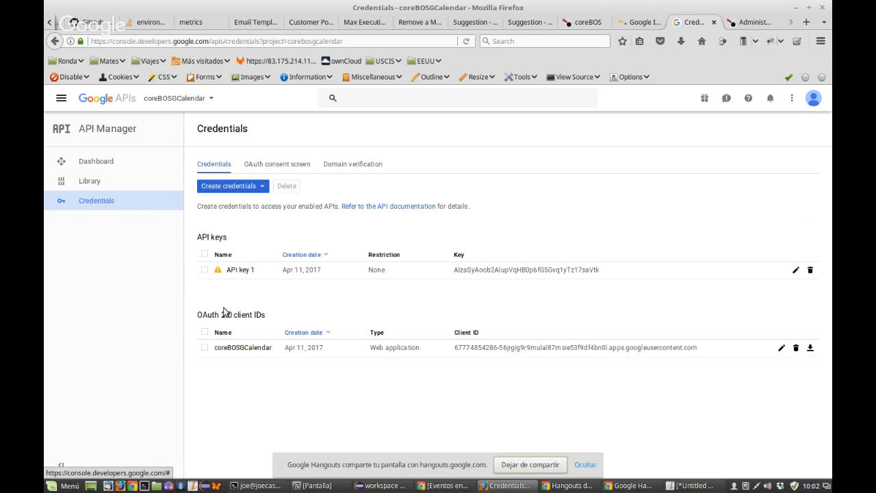
# Step: Open API key 1's settings and choose the HTTP referrers restriction
pyautogui.moveTo(219, 275)
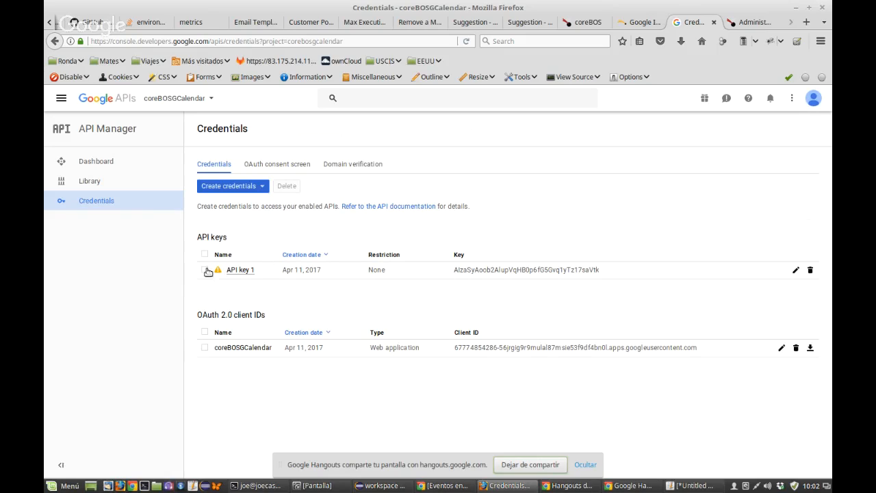
pyautogui.click(233, 272)
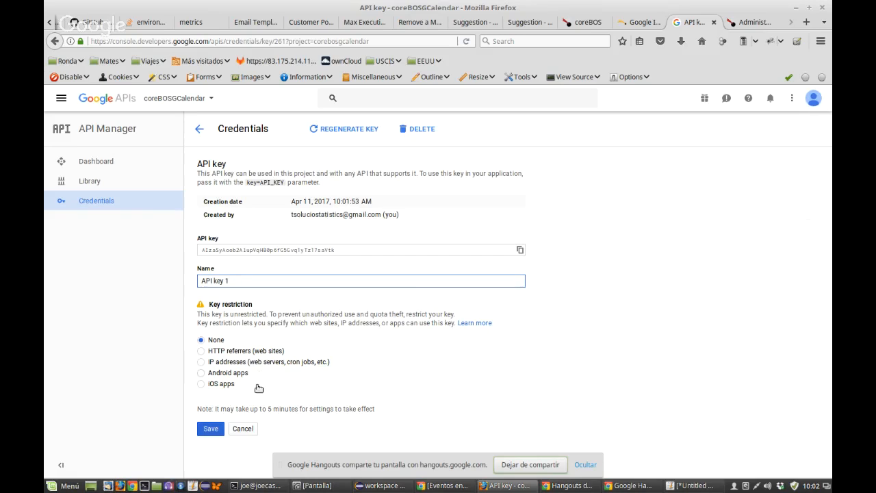
pyautogui.click(201, 352)
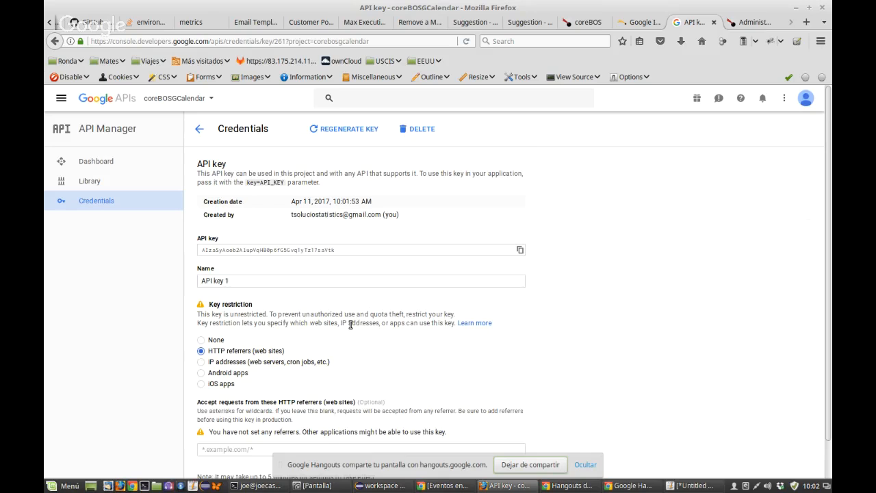
pyautogui.scroll(-1, 350, 325)
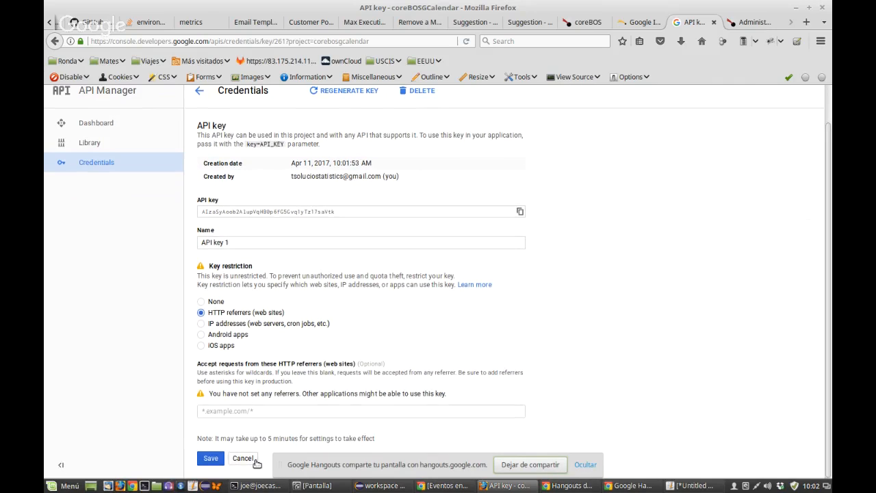
pyautogui.click(268, 413)
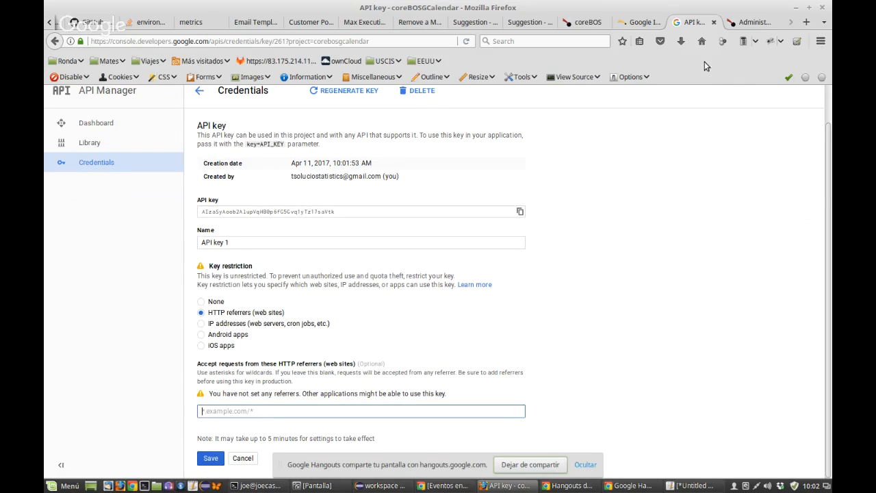
pyautogui.click(733, 26)
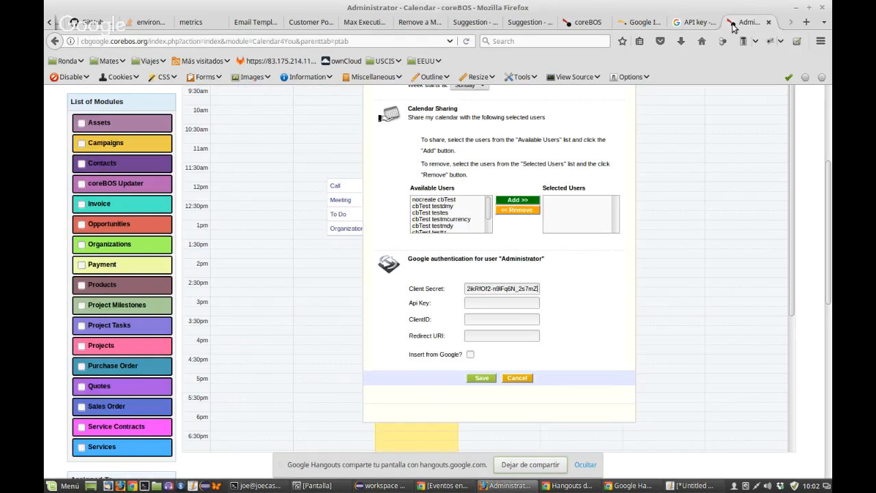
pyautogui.moveTo(147, 41); pyautogui.dragTo(44, 37)
pyautogui.hotkey('ctrl', 'c')
pyautogui.click(690, 24)
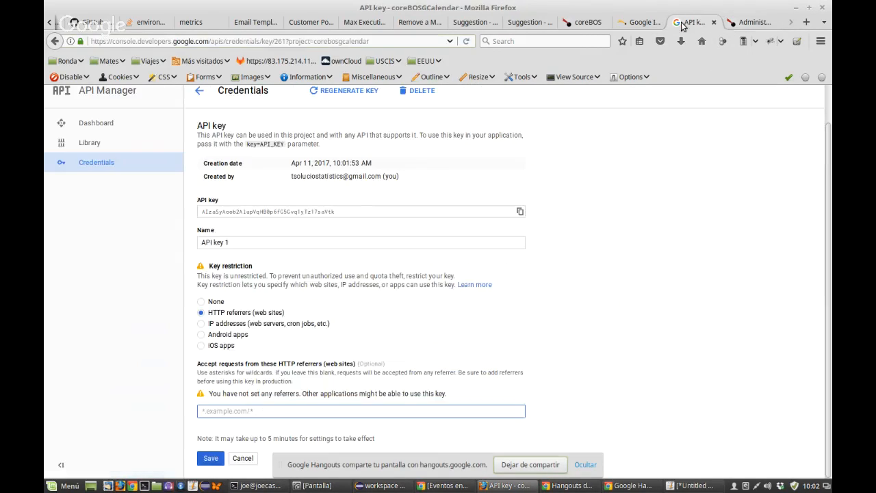
pyautogui.hotkey('ctrl', 'v')
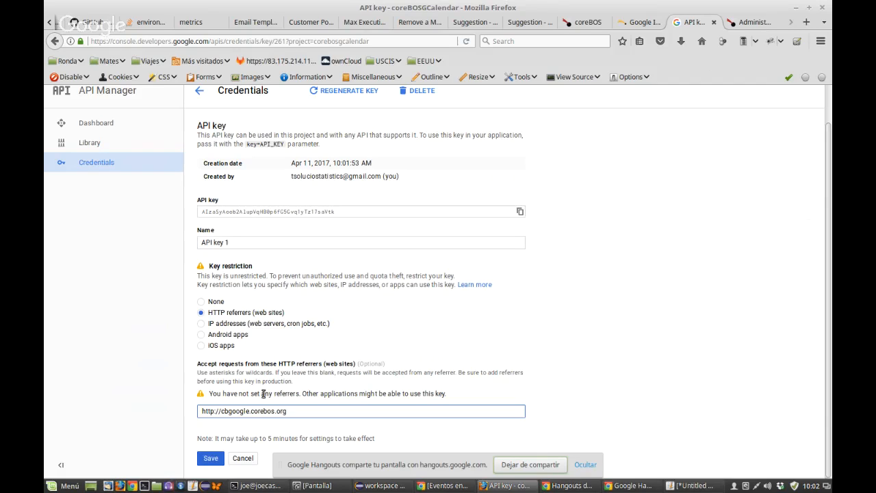
pyautogui.click(219, 458)
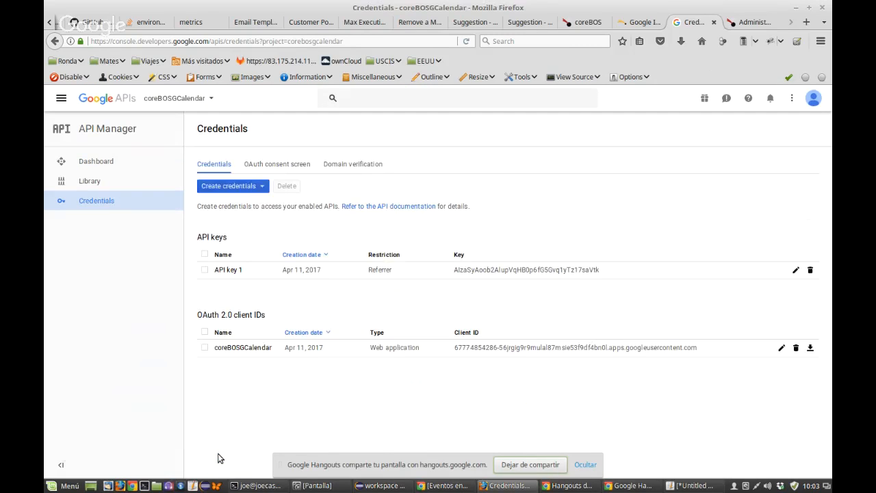
# Step: Reopen API key 1 and set its restriction back to none
pyautogui.click(229, 271)
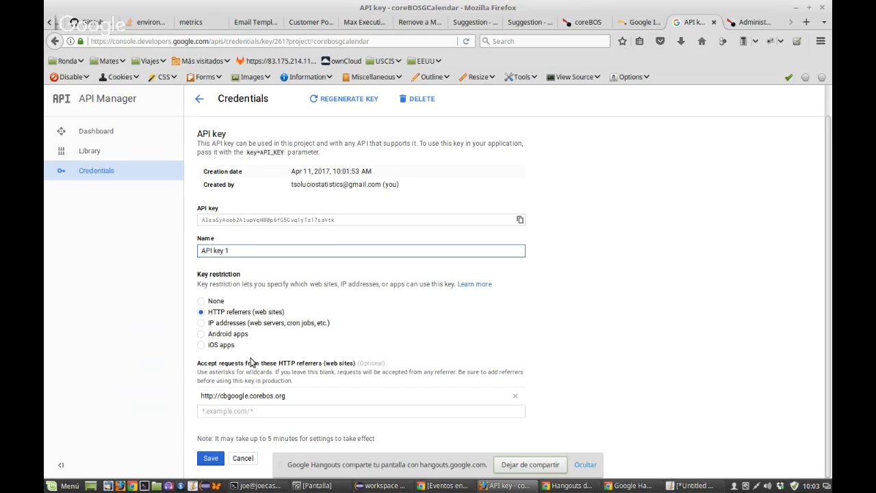
pyautogui.click(202, 302)
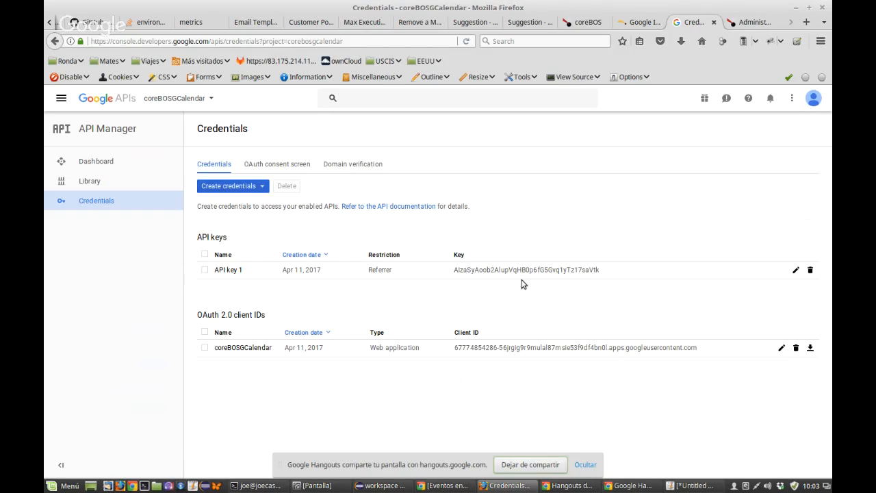
pyautogui.click(519, 271)
# Step: Copy API key 1's string into the coreBOS Api Key field
pyautogui.doubleClick(518, 271)
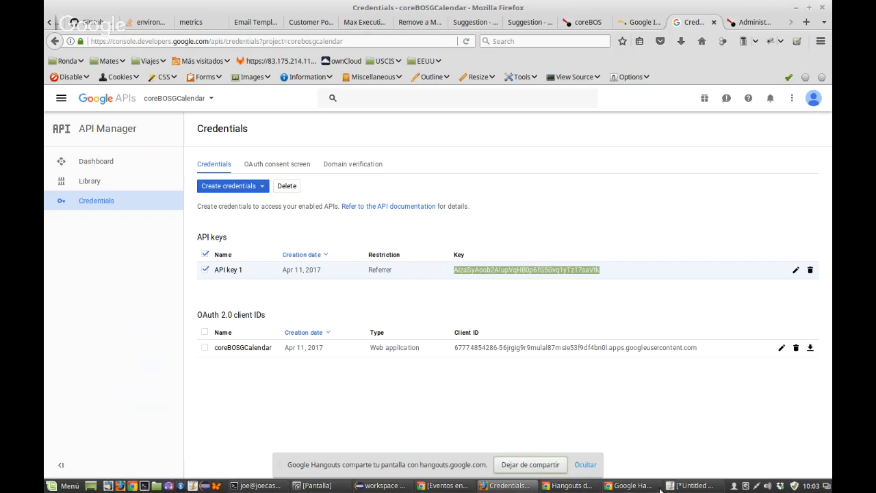
pyautogui.click(729, 23)
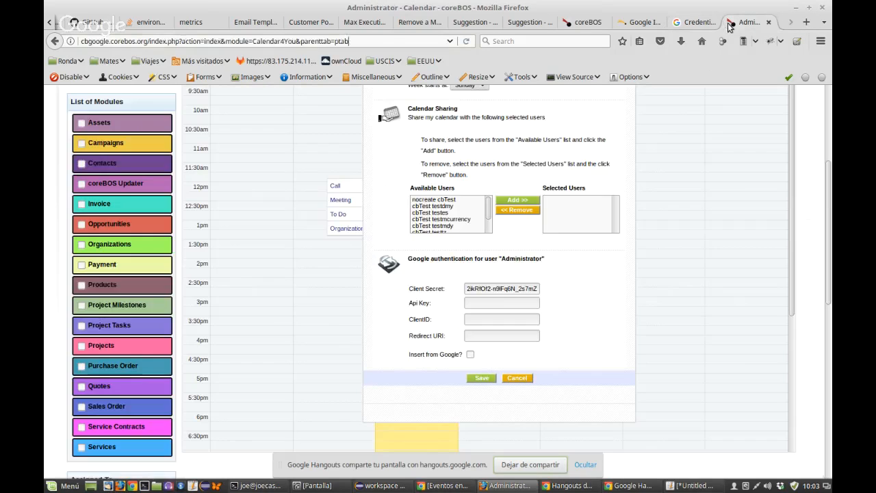
pyautogui.hotkey('ctrl', 'v')
# Step: Select the client ID in the notes, minus its trailing character, for the ClientID field
pyautogui.click(695, 486)
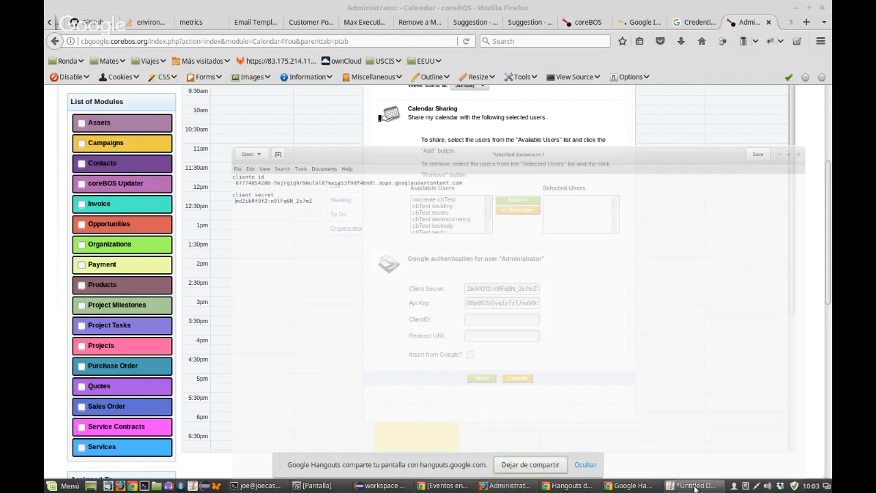
pyautogui.moveTo(53, 51); pyautogui.dragTo(367, 52)
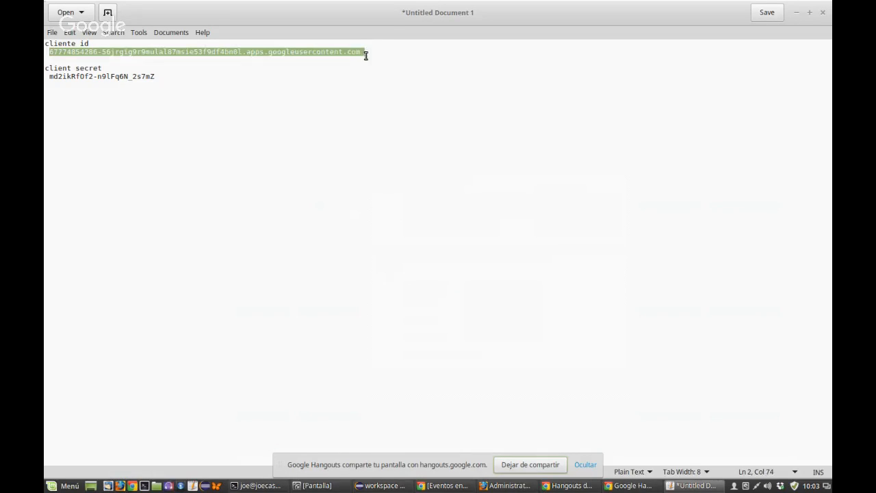
pyautogui.hotkey('shift', 'Left')
pyautogui.click(676, 486)
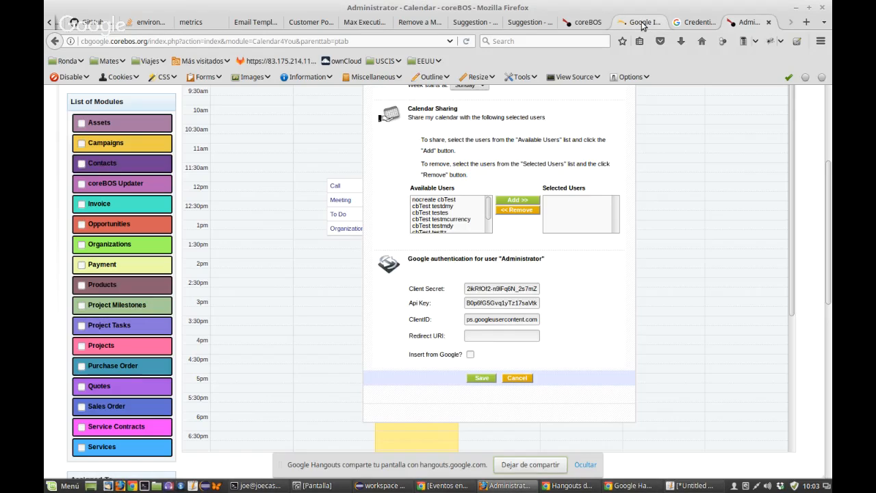
# Step: Review the wiki's sample Google authentication form and its Redirect URI, then return to Credentials
pyautogui.click(642, 23)
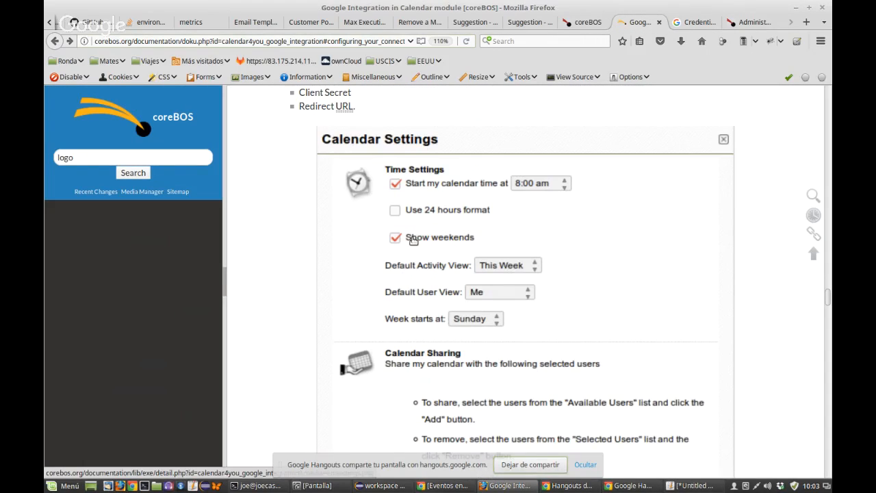
pyautogui.scroll(-3, 413, 239)
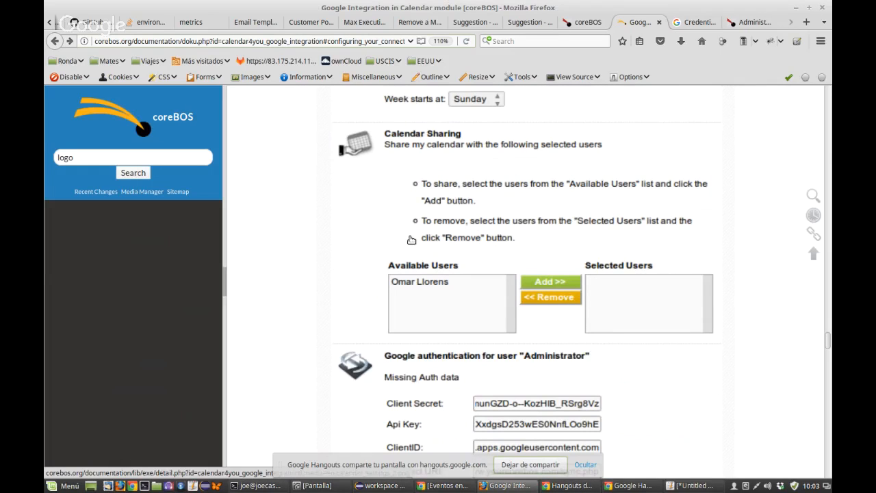
pyautogui.scroll(-3, 605, 236)
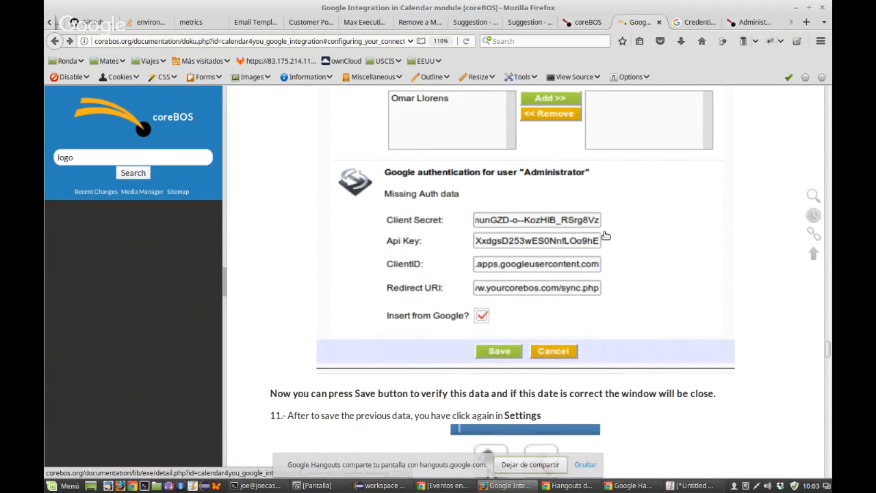
pyautogui.click(749, 21)
pyautogui.click(698, 25)
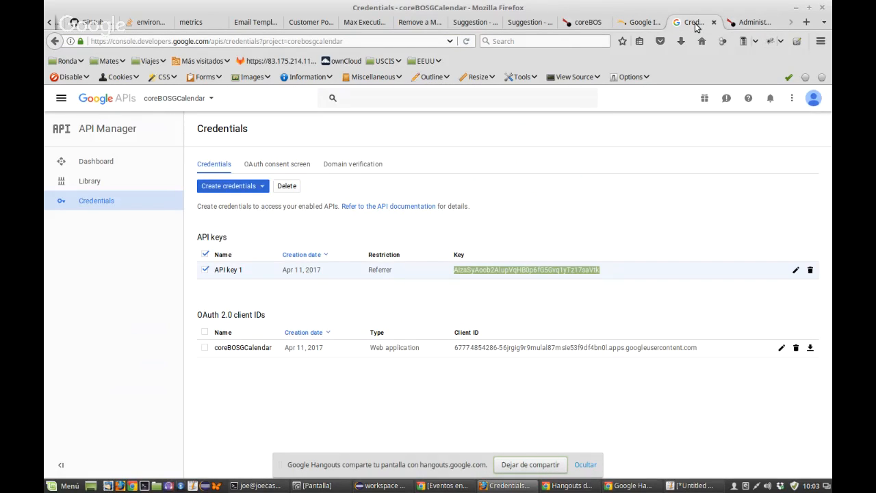
# Step: Append sync.php to the Redirect URI, tick Insert from Google? and save the settings
pyautogui.click(737, 25)
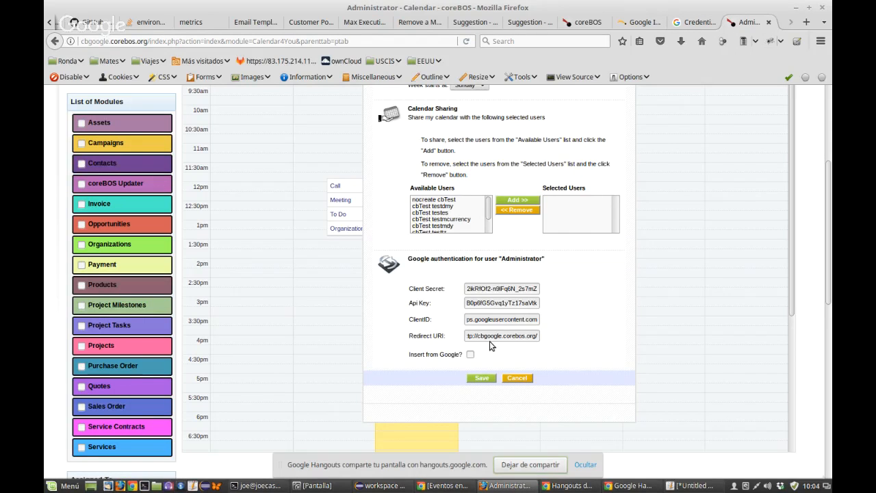
pyautogui.write('sync.php')
pyautogui.click(470, 354)
pyautogui.click(485, 380)
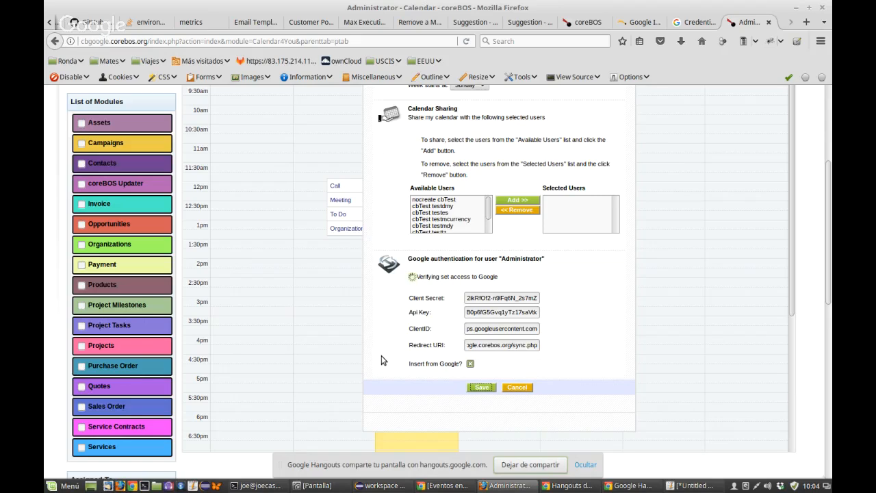
# Step: Check in Firebug's Red panel that the settings save request returned 200 OK
pyautogui.rightClick(419, 322)
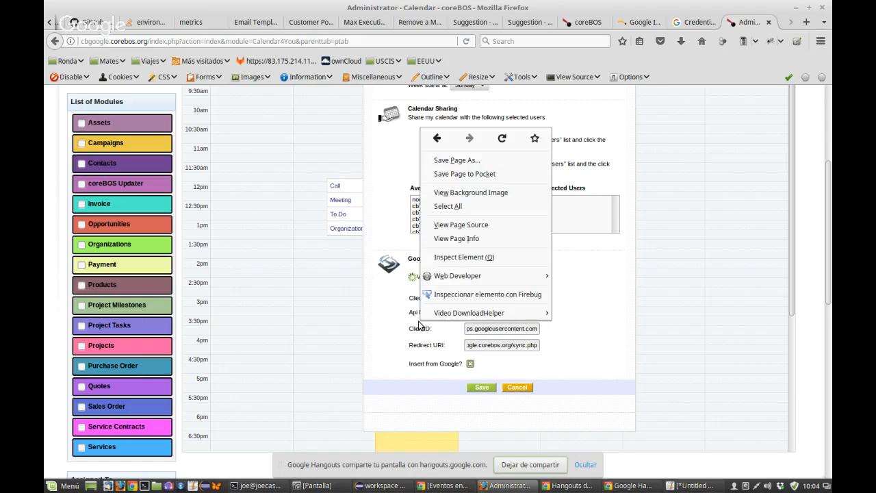
pyautogui.click(464, 294)
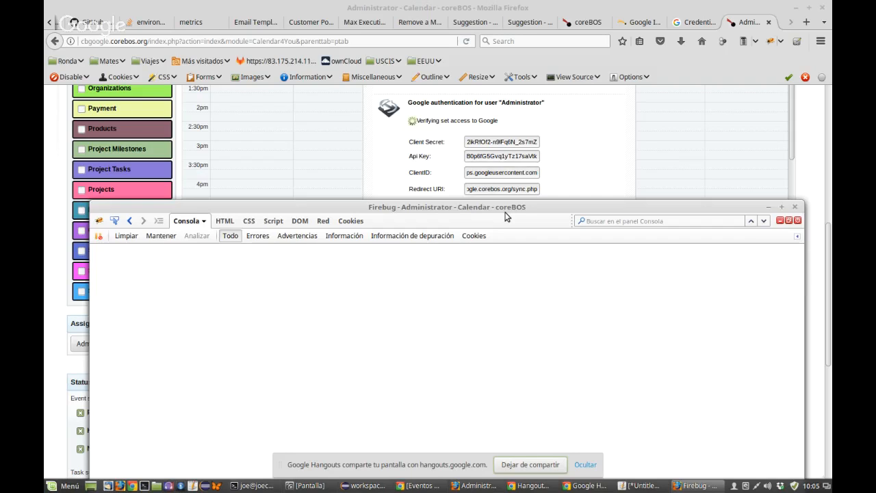
pyautogui.moveTo(505, 211); pyautogui.dragTo(495, 277)
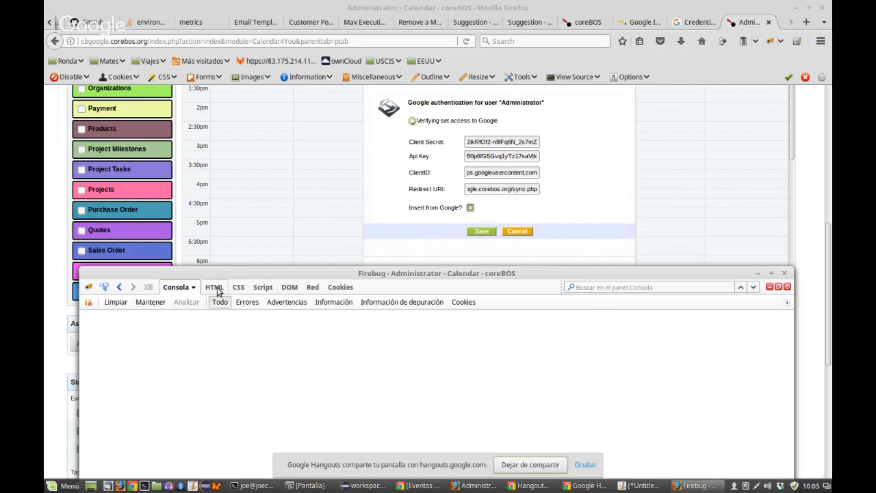
pyautogui.click(309, 288)
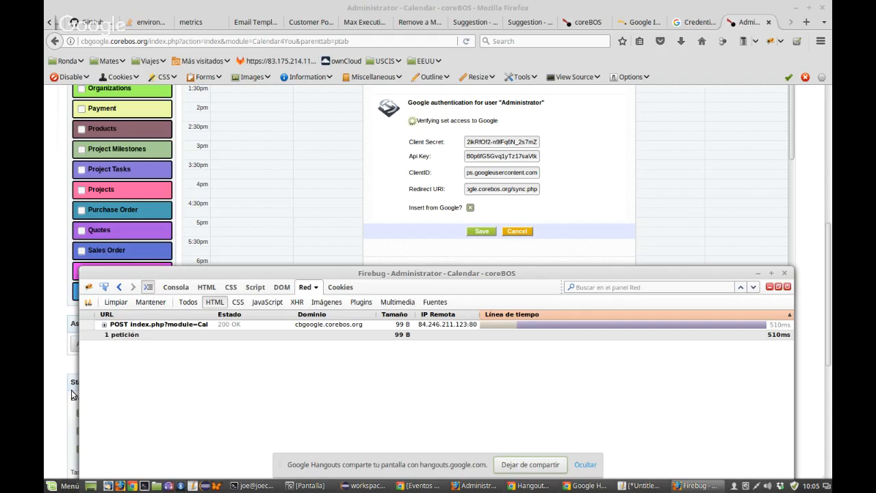
pyautogui.click(105, 326)
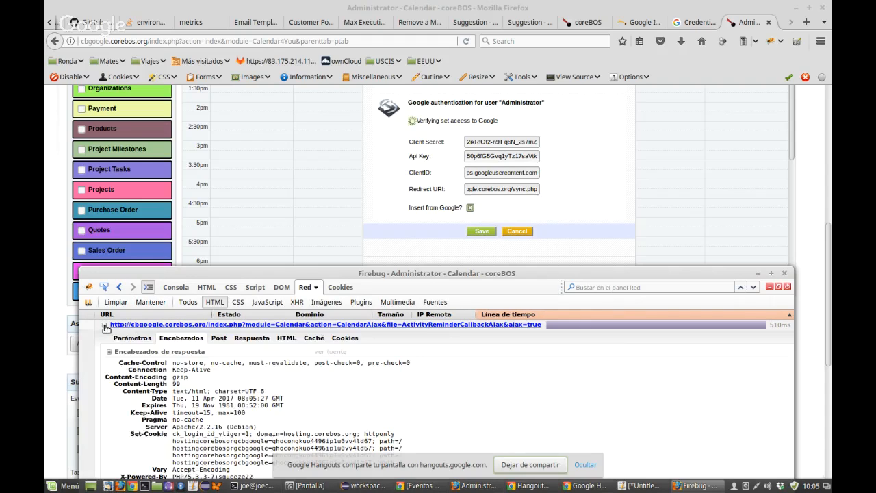
pyautogui.click(252, 338)
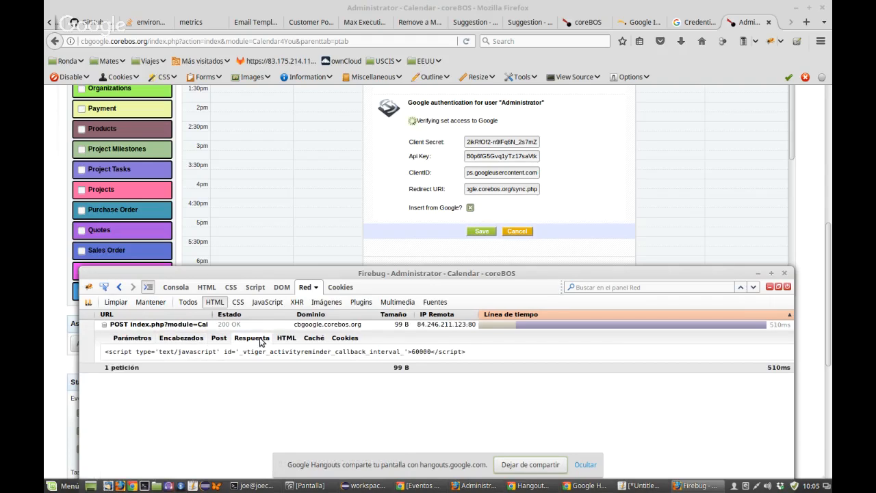
pyautogui.click(104, 326)
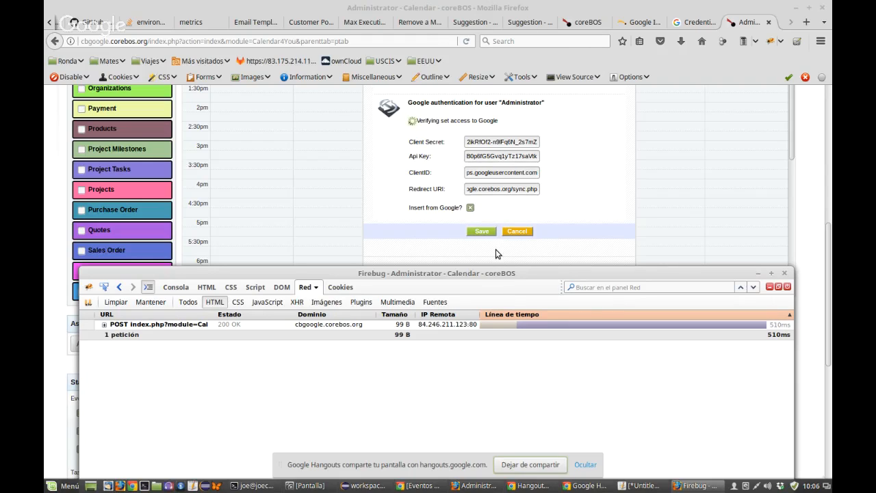
# Step: Copy the API key value from the Google authentication form
pyautogui.click(496, 156)
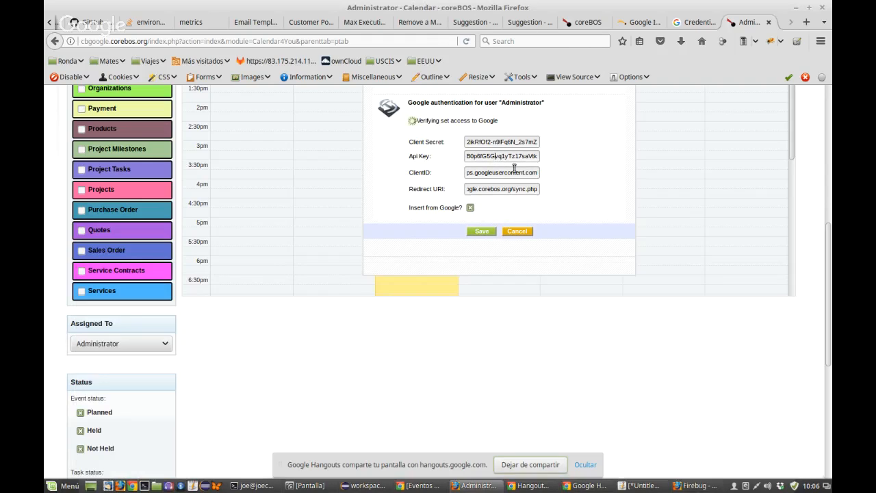
pyautogui.doubleClick(493, 156)
pyautogui.click(626, 486)
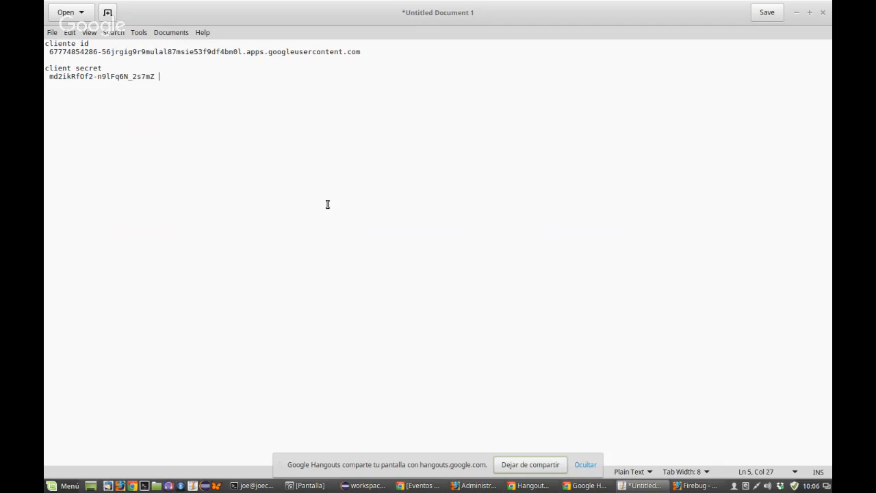
# Step: Add an 'API KEY' heading to the notes and paste the key beneath it
pyautogui.press('Return')
pyautogui.press('Return')
pyautogui.write('API KEY')
pyautogui.press('Return')
pyautogui.hotkey('ctrl', 'v')
pyautogui.press('Return')
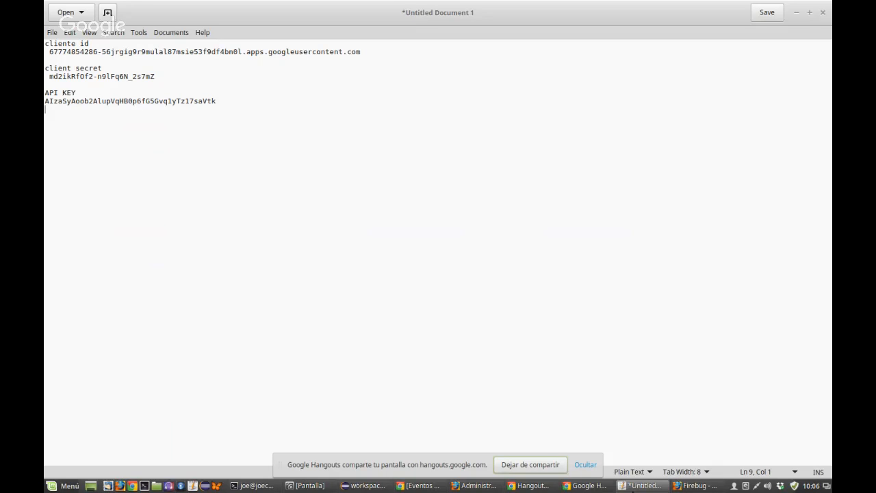
pyautogui.click(795, 13)
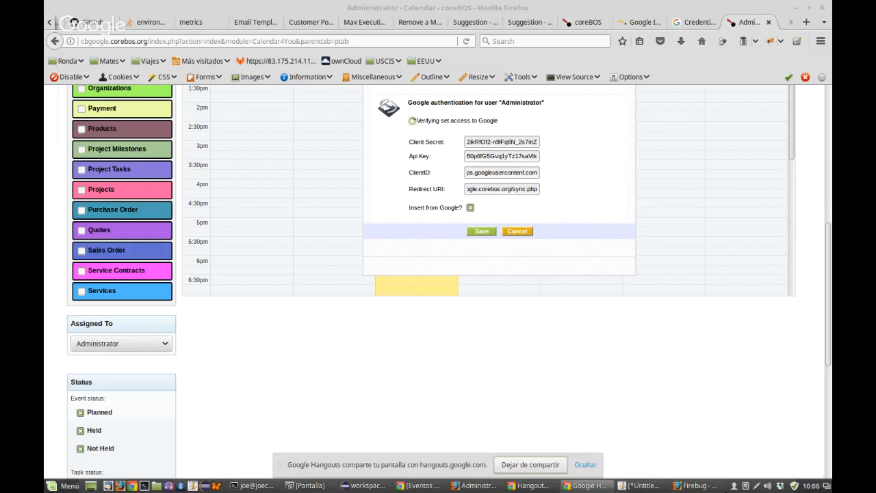
pyautogui.moveTo(693, 488)
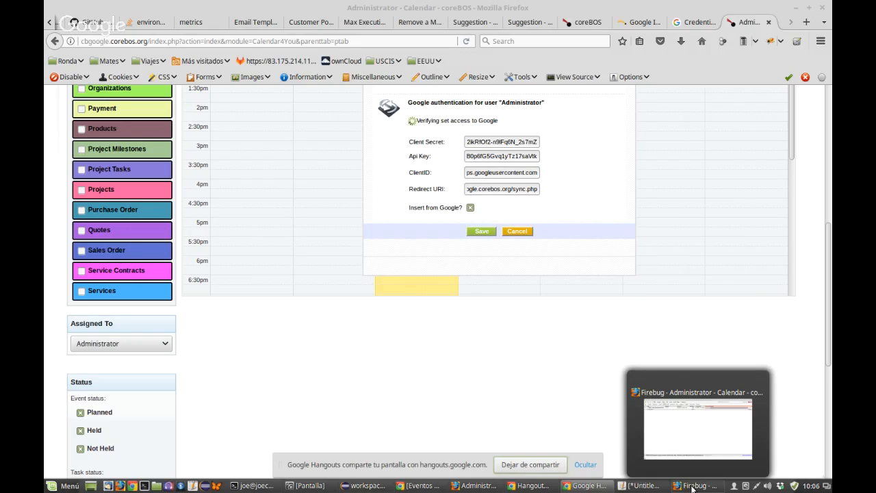
pyautogui.click(503, 189)
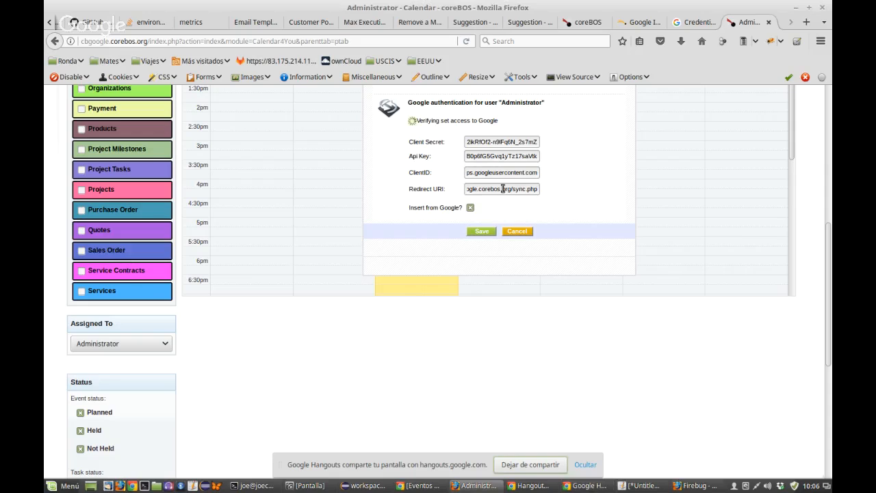
pyautogui.tripleClick(503, 189)
pyautogui.click(658, 485)
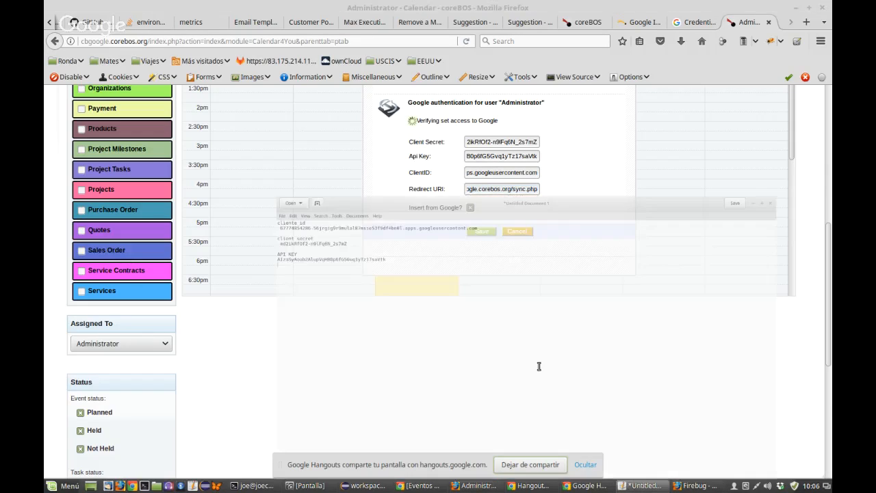
pyautogui.press('Return')
pyautogui.press('Return')
pyautogui.write('http://cbgoogle.corebos.org/sync.php')
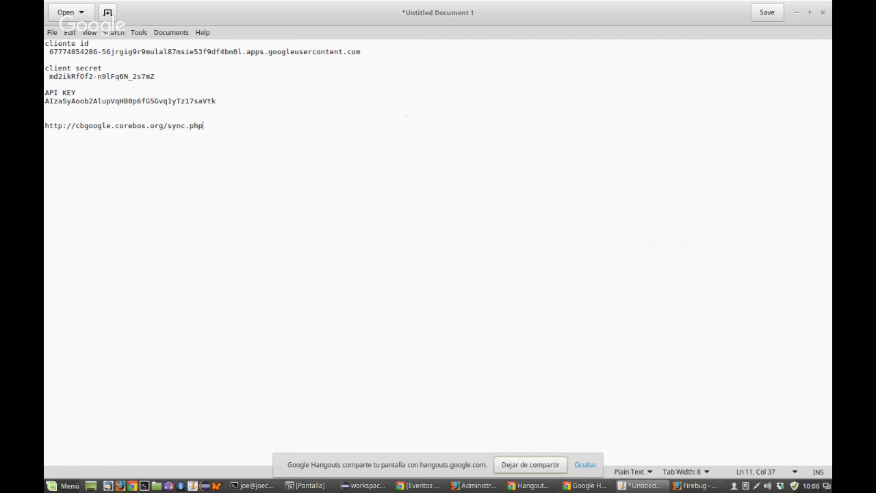
pyautogui.click(587, 486)
pyautogui.click(640, 486)
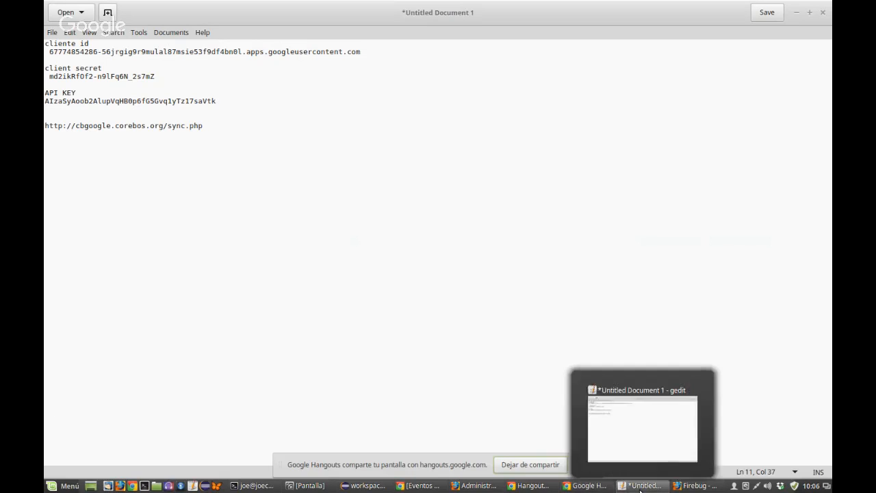
pyautogui.click(795, 13)
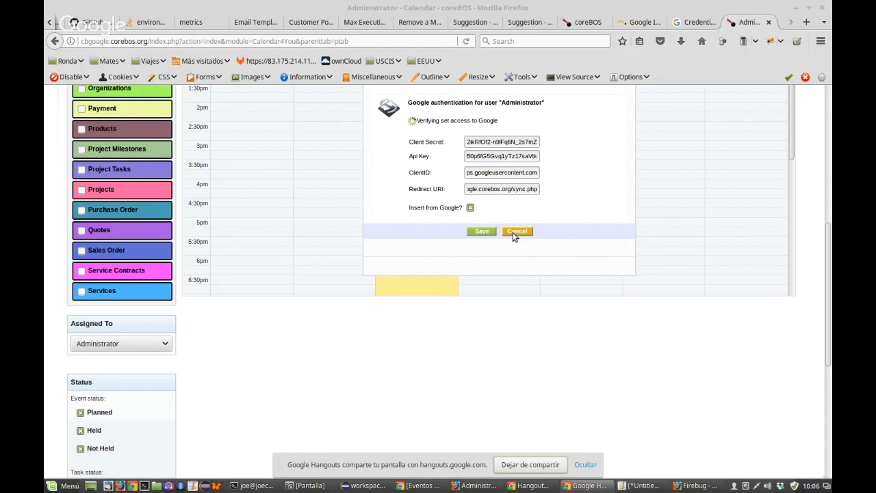
# Step: Clear Firebug's logged network requests and cancel the Google authentication settings
pyautogui.click(686, 490)
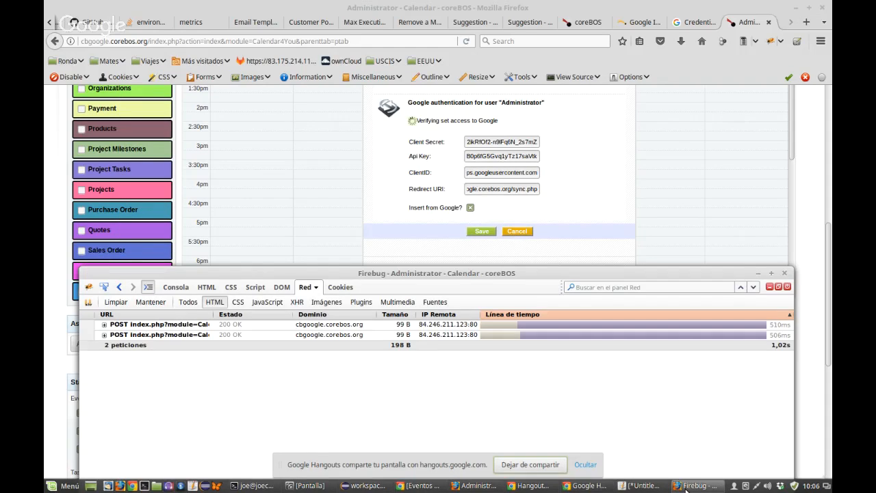
pyautogui.click(114, 302)
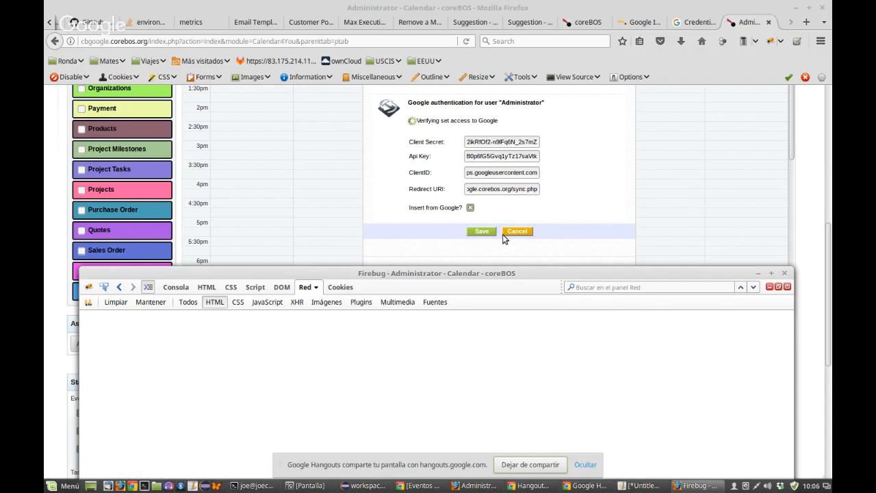
pyautogui.click(516, 234)
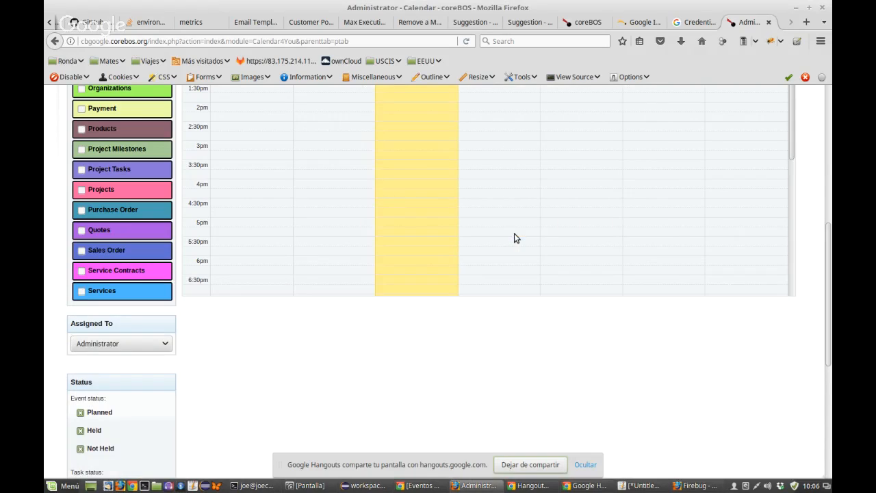
# Step: Reopen the Calendar Settings from the wrench icon at the top of the page
pyautogui.scroll(1, 433, 293)
pyautogui.scroll(1, 434, 288)
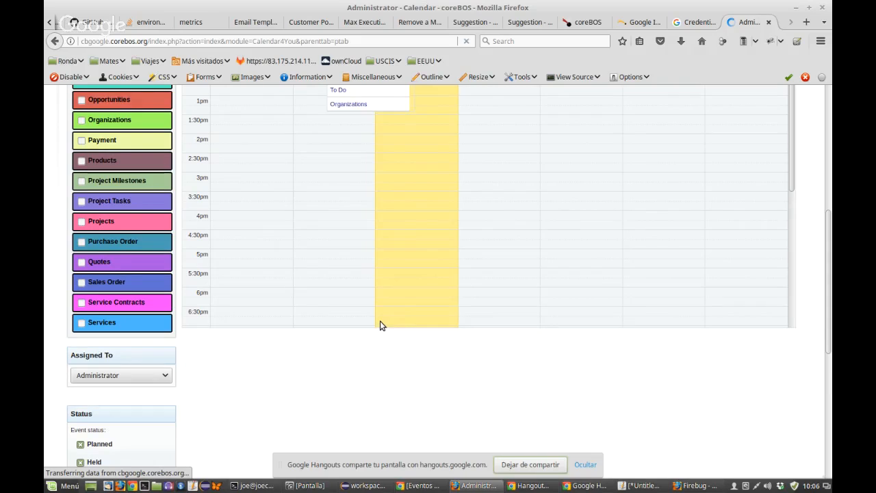
pyautogui.scroll(5, 382, 325)
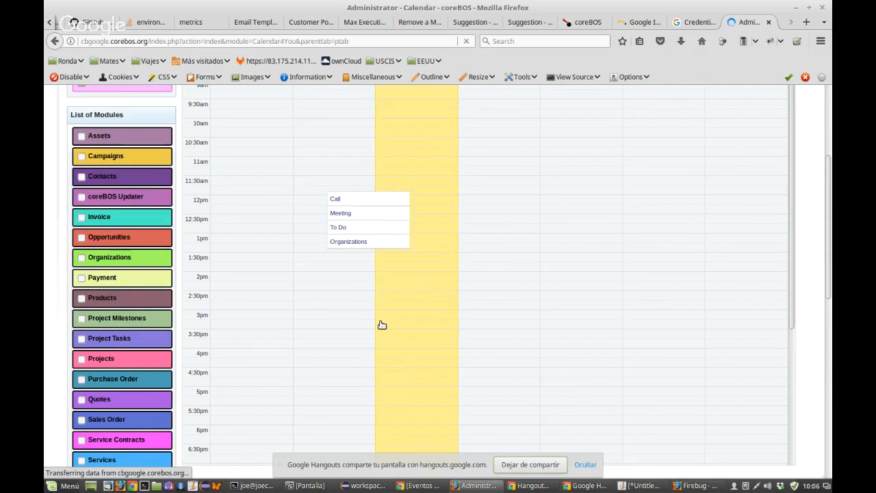
pyautogui.click(413, 144)
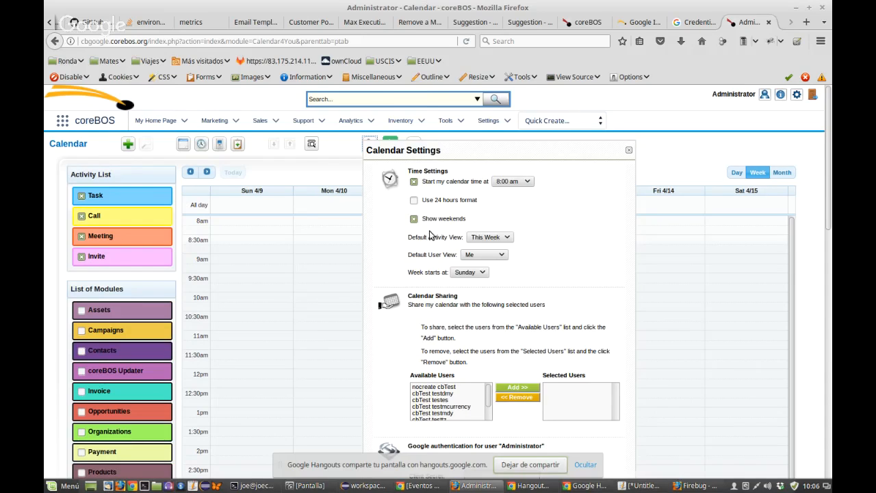
# Step: Paste the sync.php address into Redirect URI and tick Insert from Google?
pyautogui.scroll(-5, 430, 235)
pyautogui.click(481, 304)
pyautogui.write('http://cbgoogle.corebos.org/sync.php')
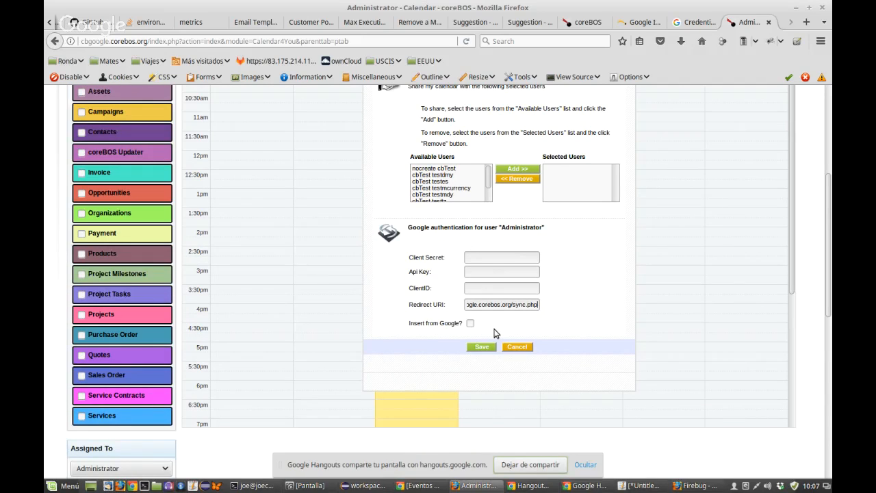
pyautogui.click(471, 323)
# Step: Paste the API key from the notes into the Api Key field
pyautogui.click(643, 485)
pyautogui.moveTo(215, 100); pyautogui.dragTo(44, 102)
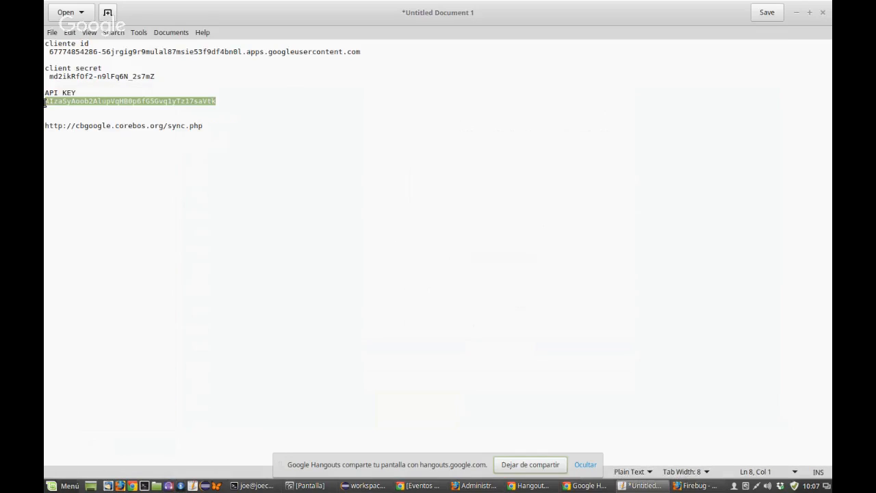
pyautogui.click(798, 13)
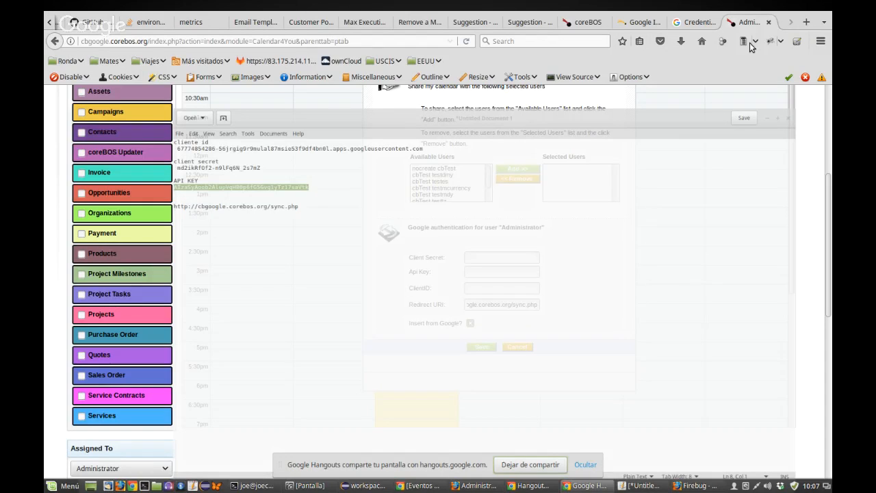
pyautogui.hotkey('ctrl', 'v')
# Step: Paste the client ID from the notes, clear the misplaced Client Secret value, copy the secret
pyautogui.click(643, 485)
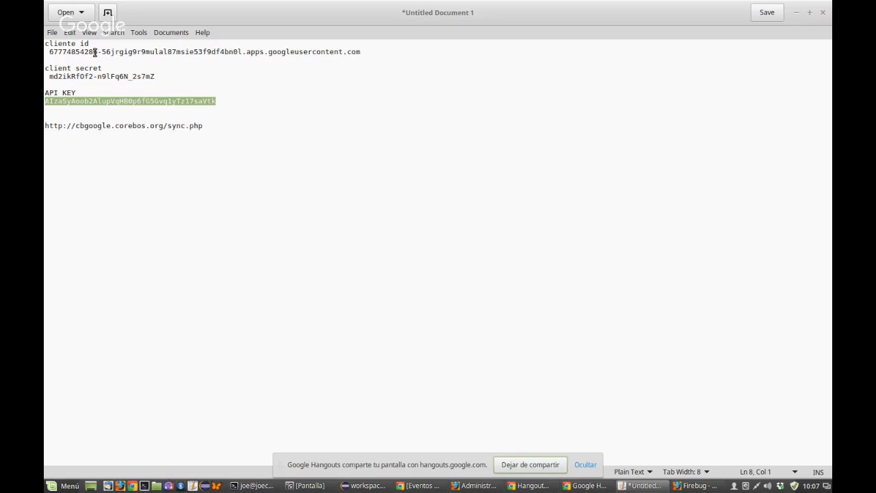
pyautogui.moveTo(49, 52); pyautogui.dragTo(360, 52)
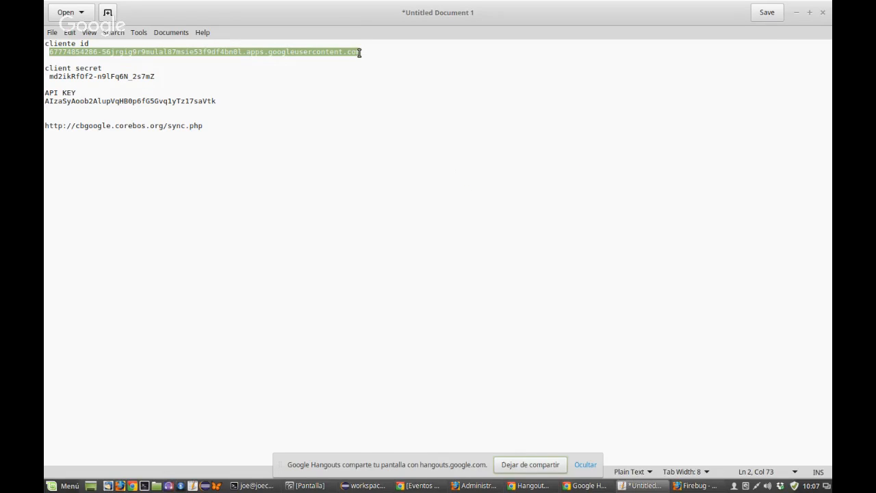
pyautogui.click(798, 11)
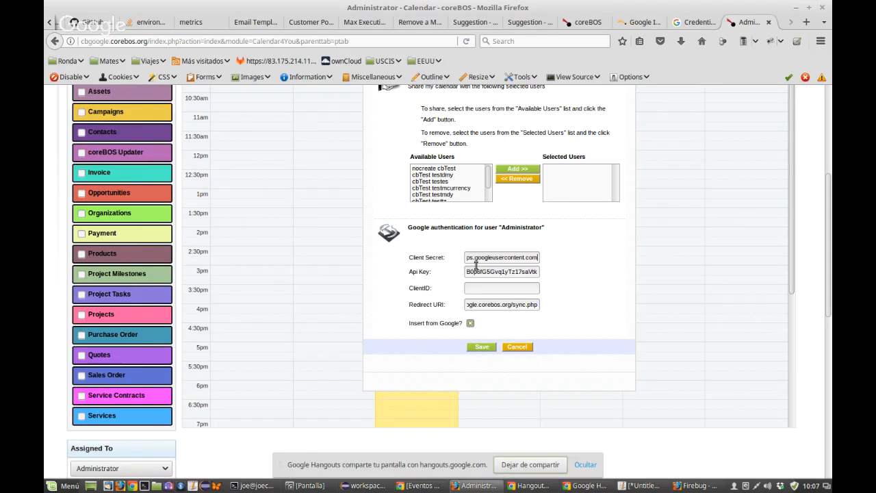
pyautogui.middleClick(502, 287)
pyautogui.hotkey('ctrl', 'a')
pyautogui.press('BackSpace')
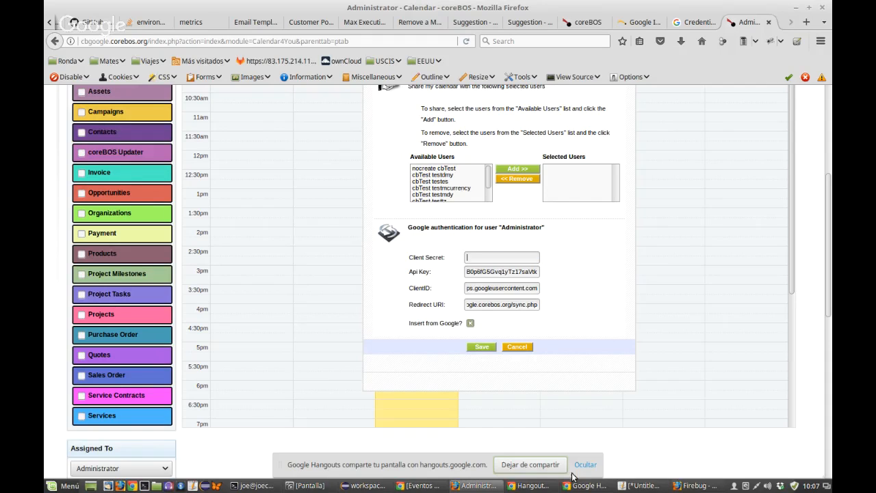
pyautogui.click(644, 487)
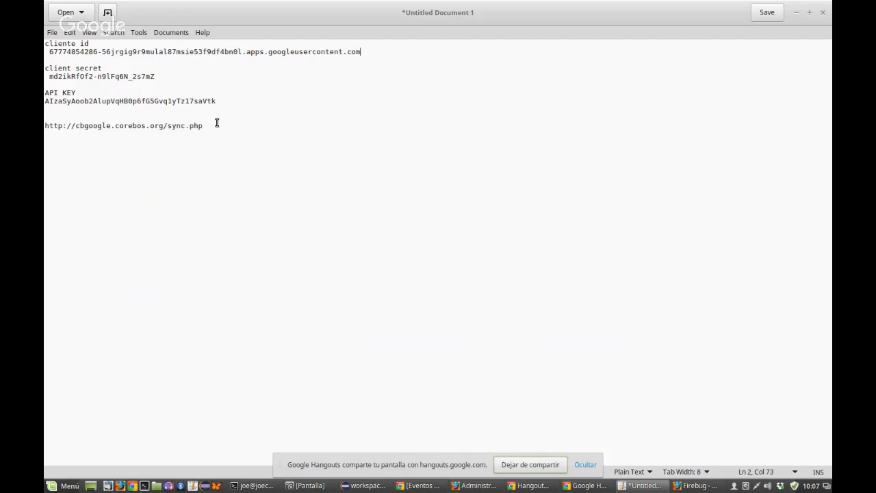
pyautogui.hotkey('shift', 'End')
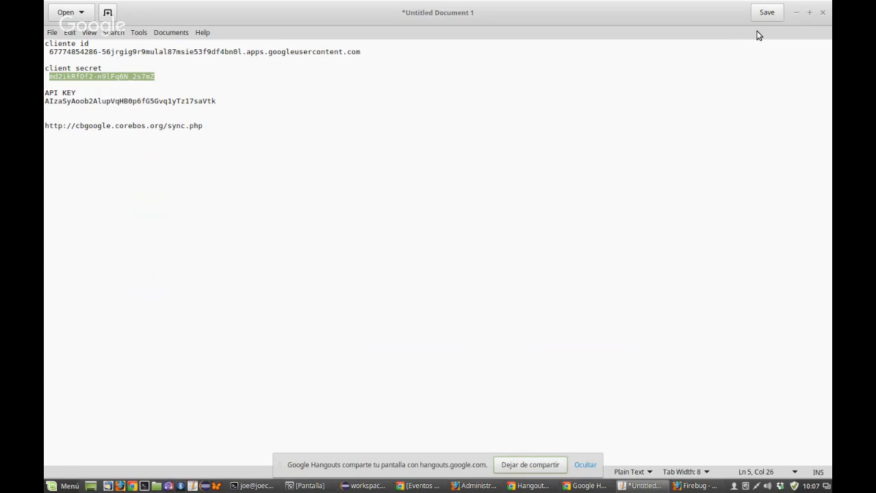
pyautogui.hotkey('alt', 'Tab')
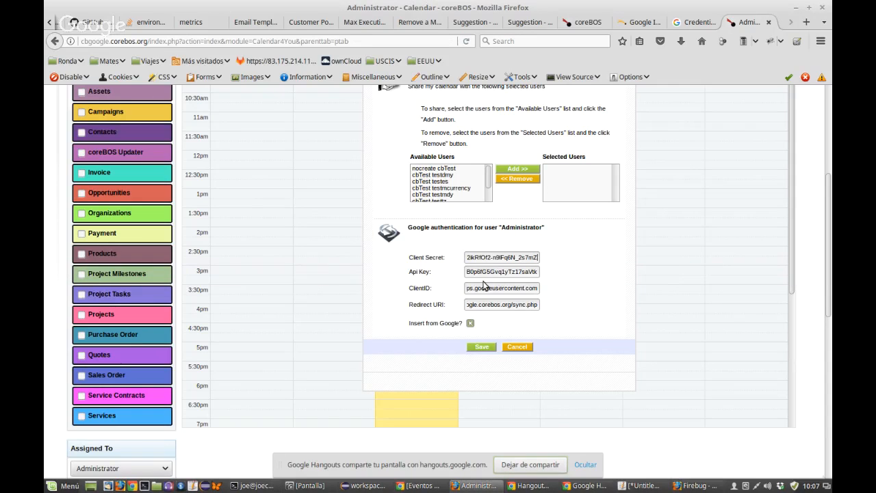
# Step: Save the Google authentication settings with Firebug's network monitor showing
pyautogui.click(695, 486)
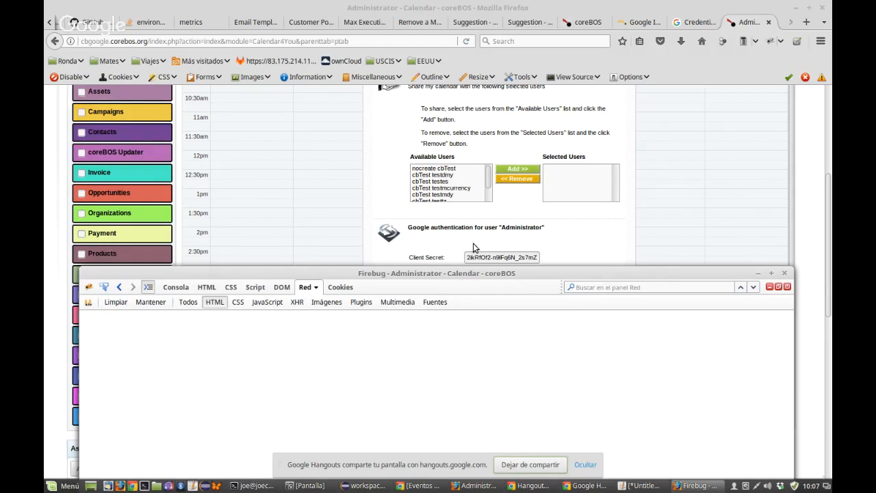
pyautogui.scroll(-1, 476, 250)
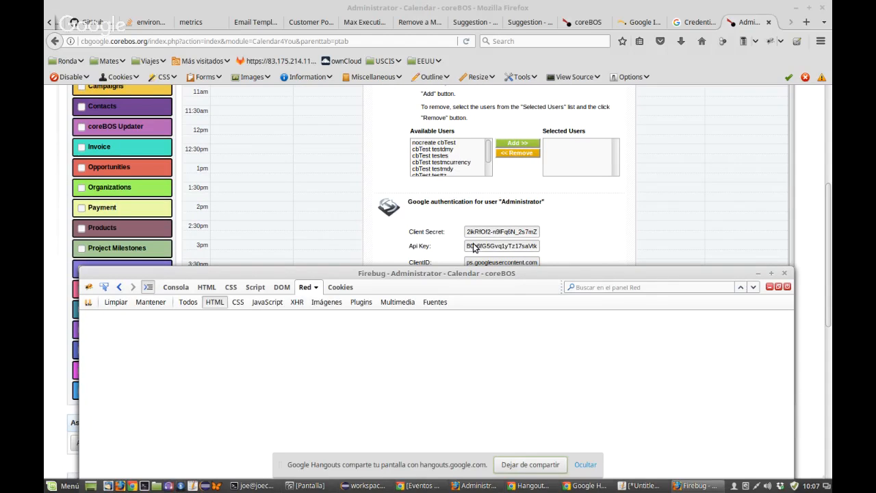
pyautogui.click(474, 248)
pyautogui.scroll(-4, 478, 232)
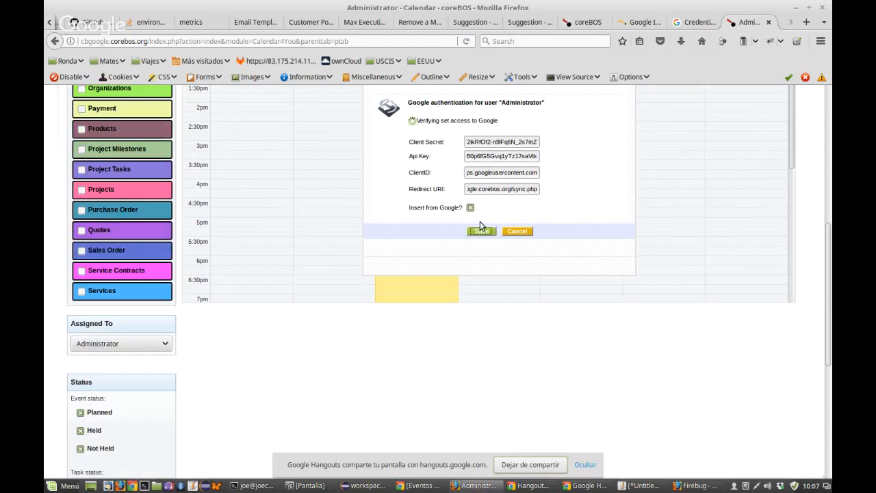
# Step: Inspect the failed POST request's post data, 500 response and sent parameters in Firebug
pyautogui.click(692, 487)
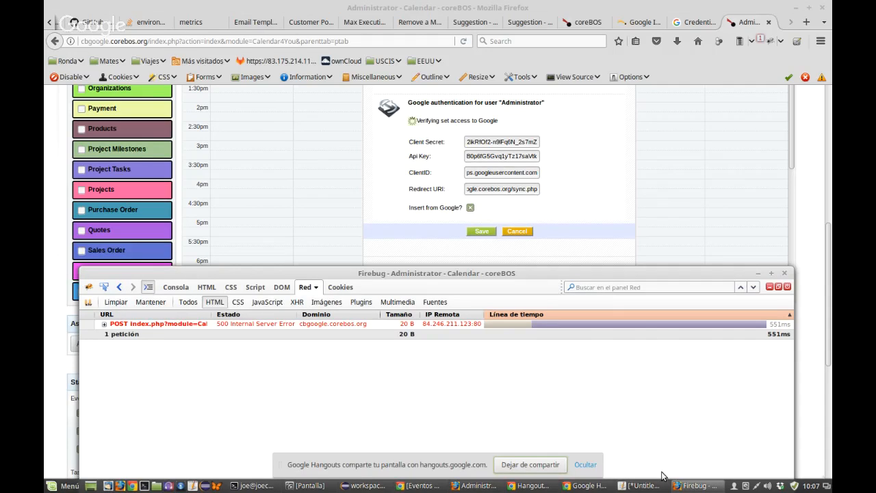
pyautogui.click(105, 325)
pyautogui.click(219, 337)
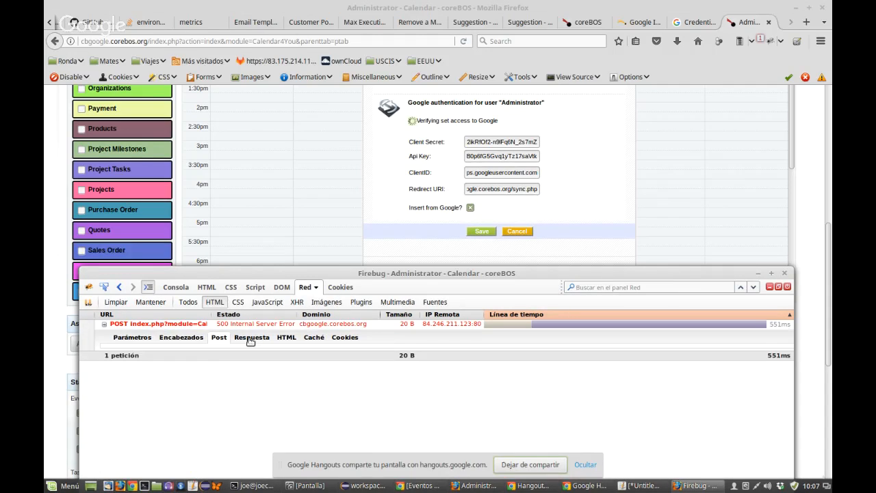
pyautogui.click(251, 337)
pyautogui.click(147, 340)
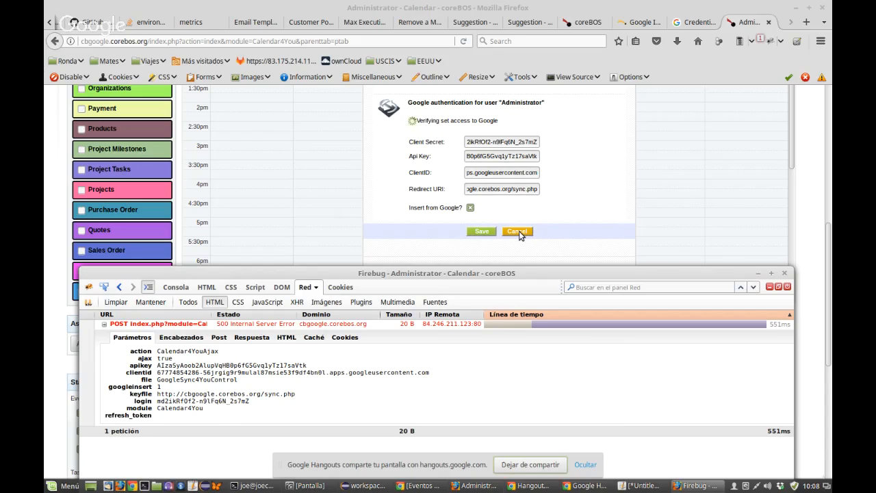
# Step: Close Firebug and end the Hangouts On Air broadcast with Detener la emisión
pyautogui.click(786, 275)
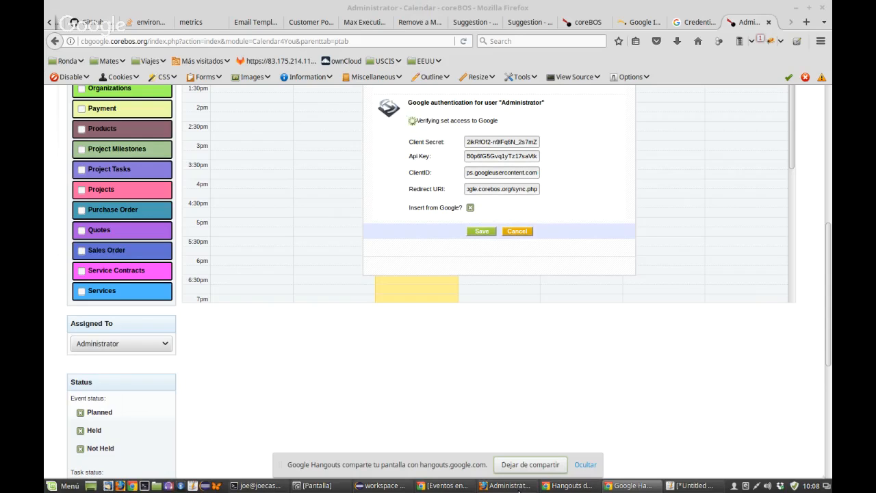
pyautogui.click(578, 485)
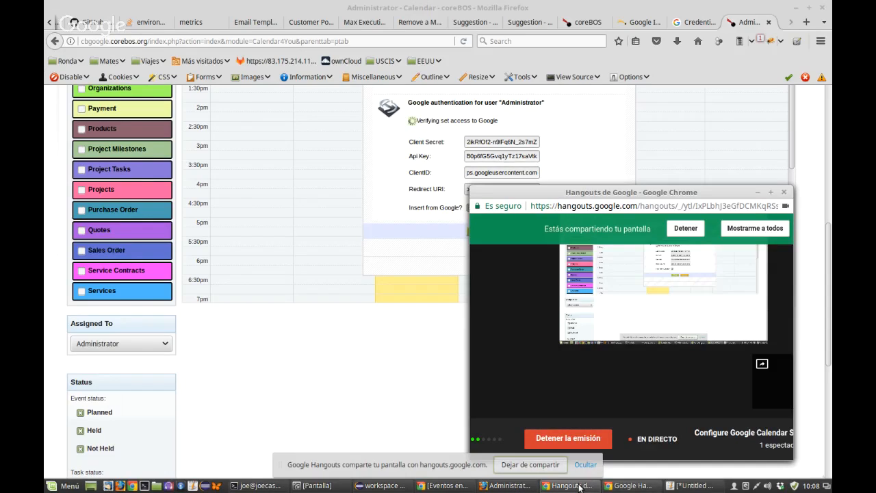
pyautogui.click(578, 440)
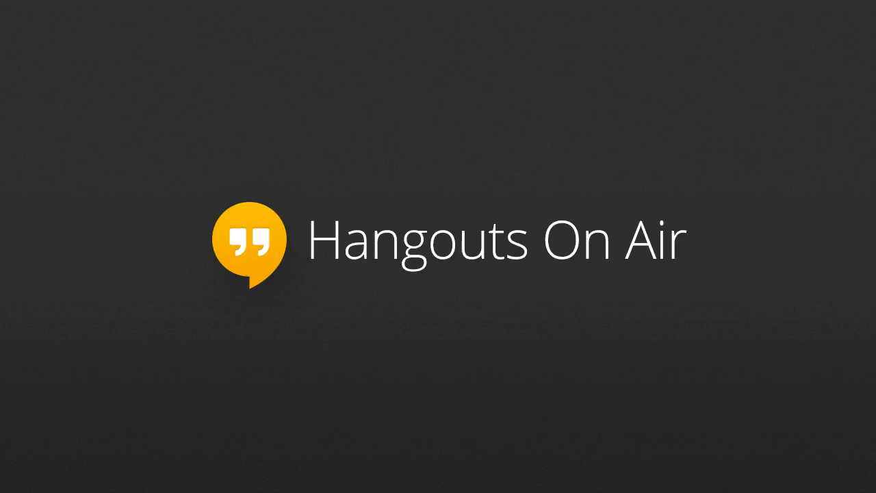